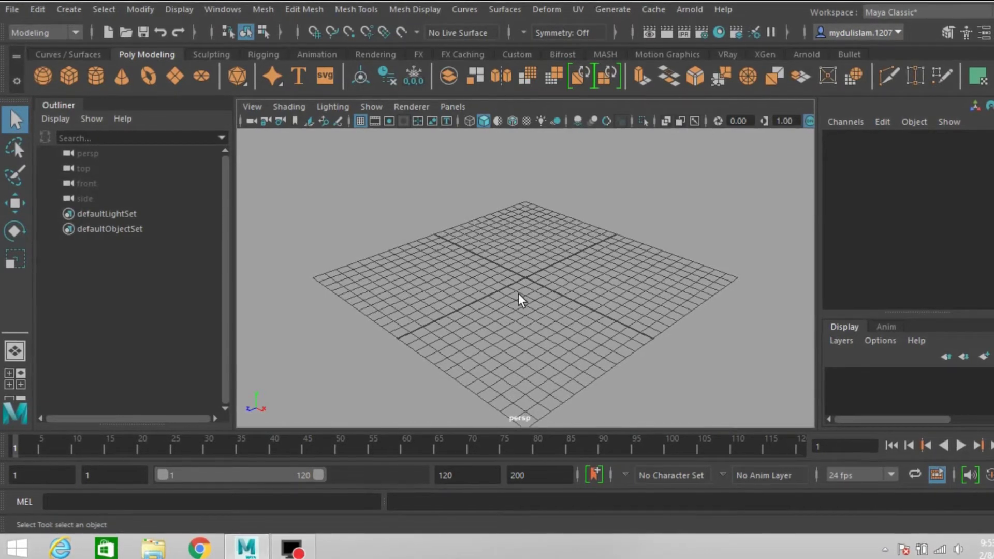
Step: Create a polygon cube and set its width, height and depth to 4
mouse_move(518, 294)
alt+mouse_down()
mouse_move(534, 291)
mouse_move(516, 284)
alt+mouse_up()
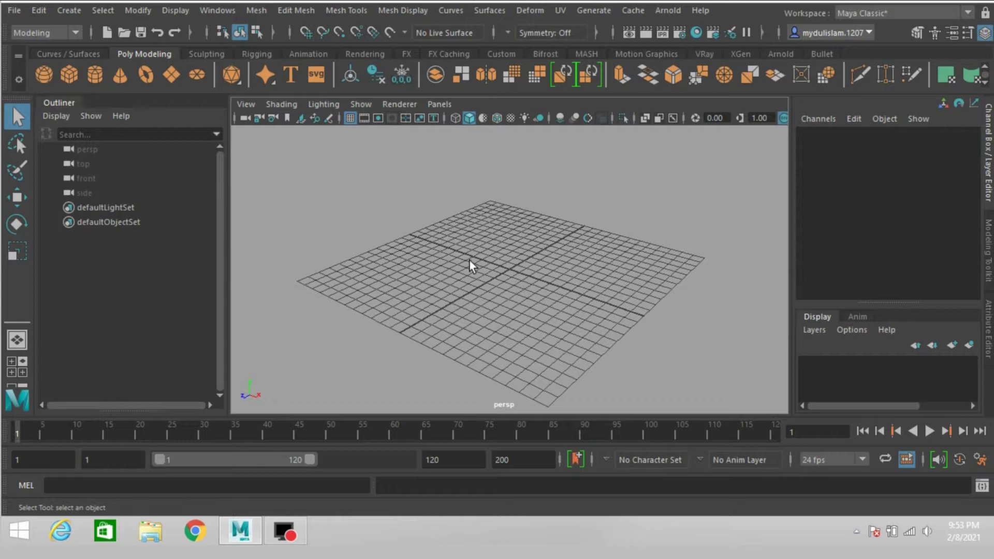
click(69, 74)
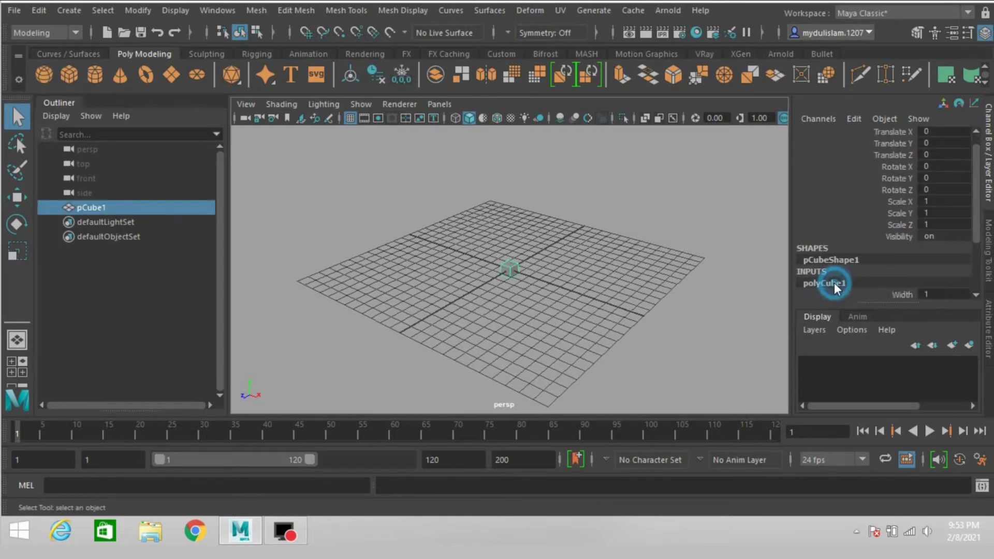
click(829, 282)
drag(901, 229, 899, 254)
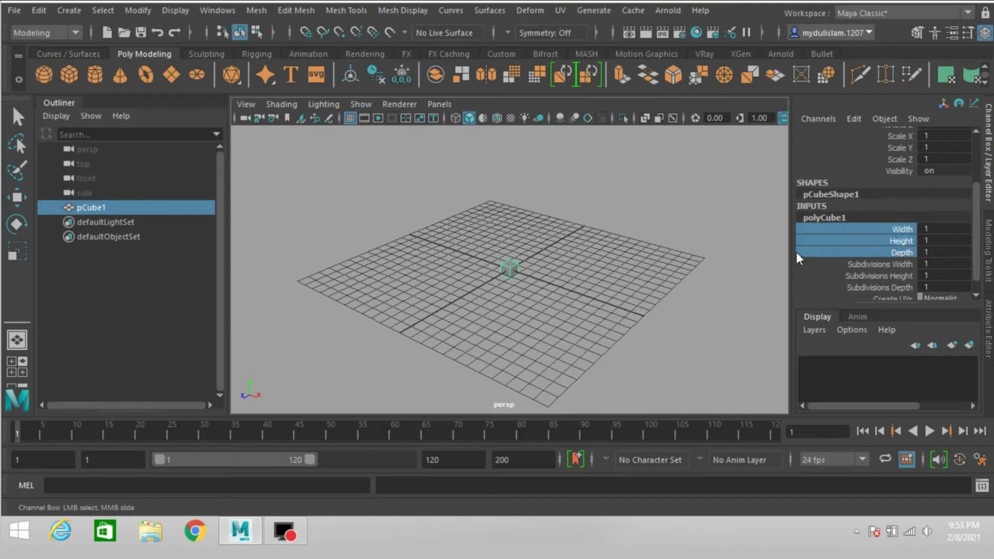
middle_drag(756, 241, 773, 249)
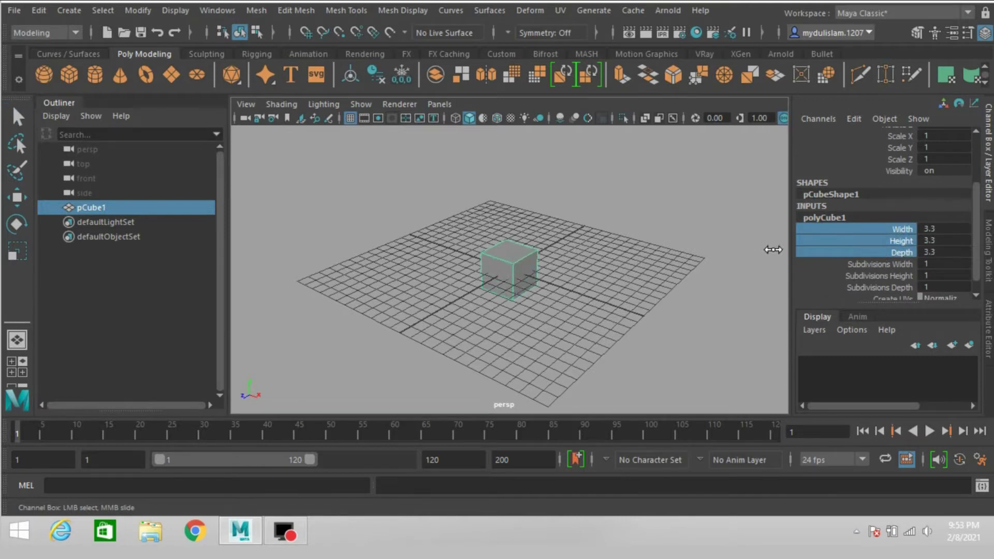
drag(939, 229, 940, 251)
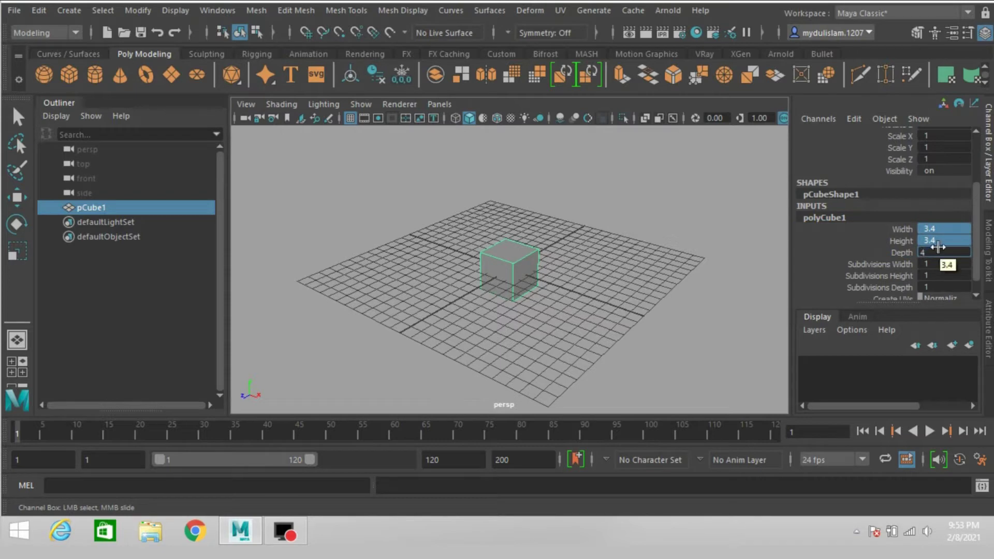
text(4)
key(Return)
Step: Scale the cube to about 3.051 in X and 3.407 in Z, forming a wide slab
click(17, 252)
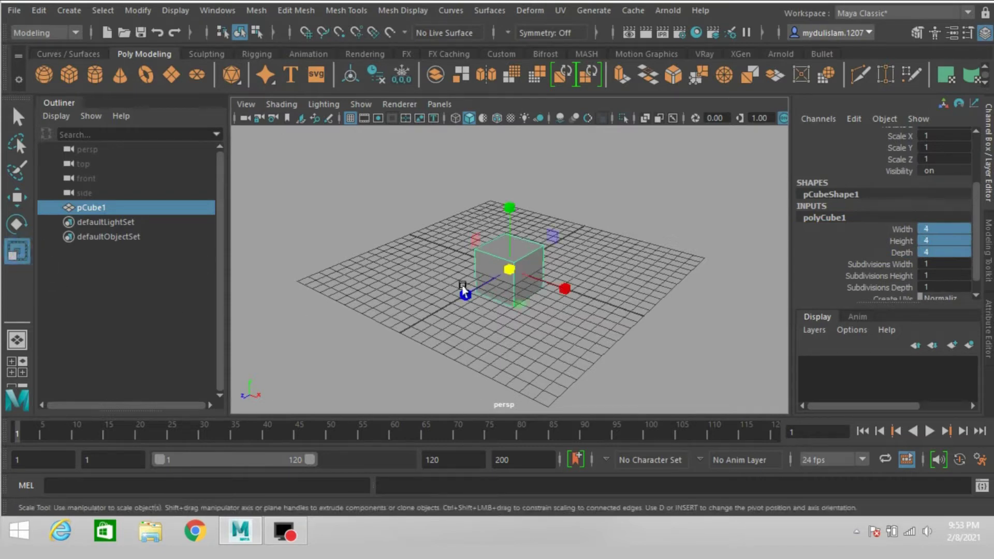
drag(563, 292, 616, 310)
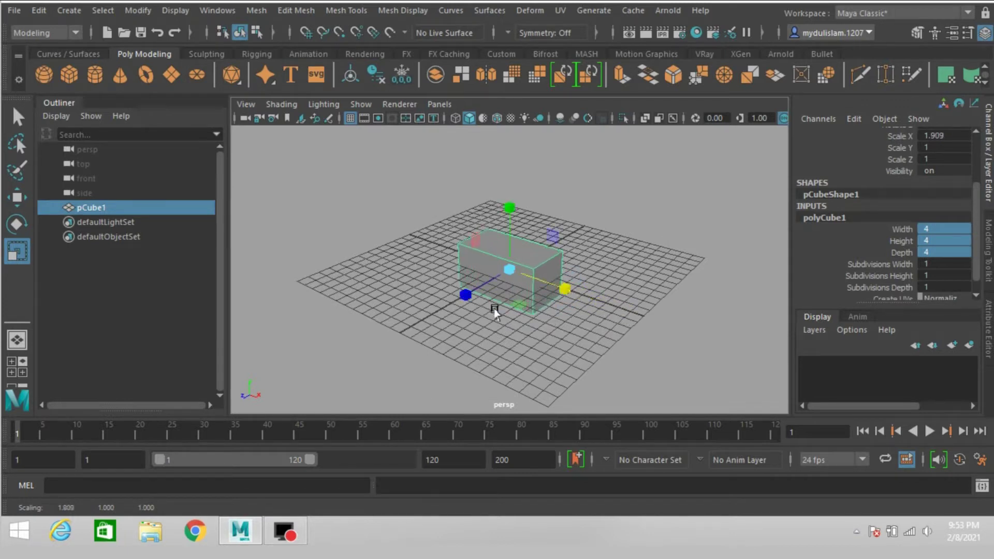
drag(467, 296, 403, 342)
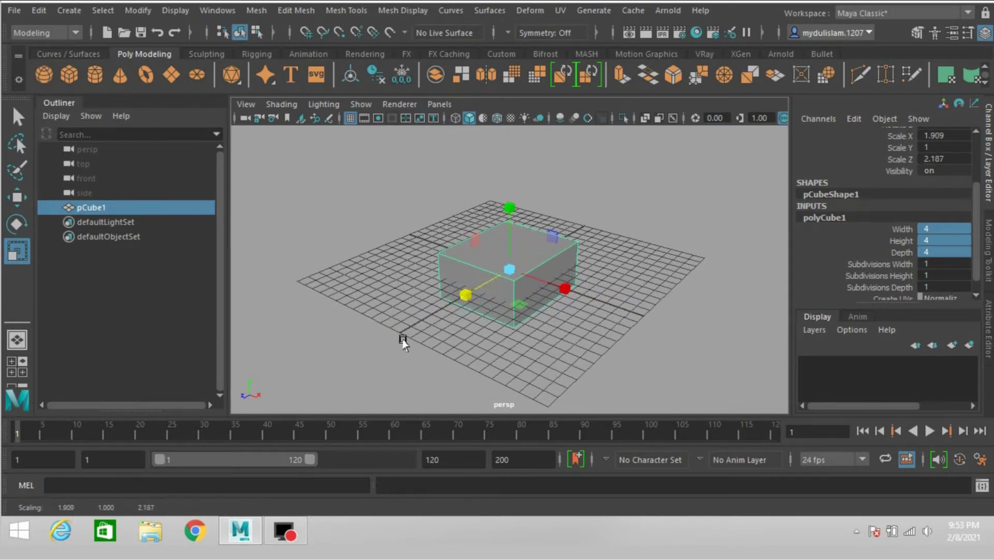
drag(464, 303, 442, 326)
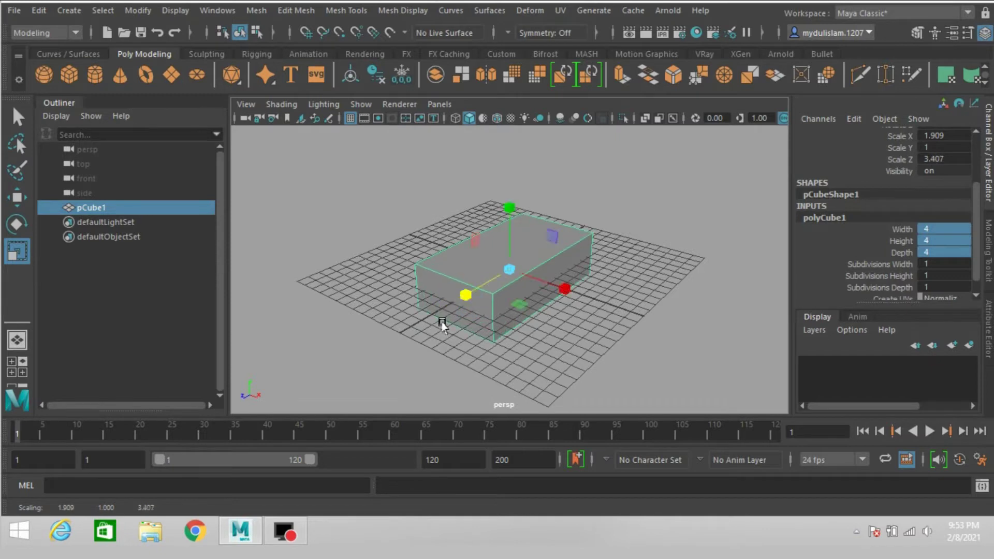
drag(567, 288, 602, 306)
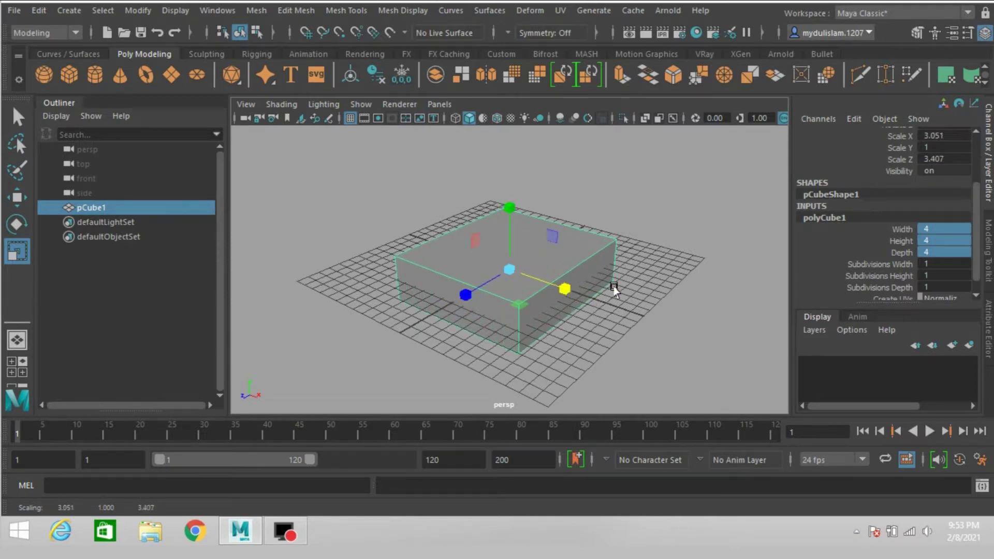
Step: Raise the box above the grid and freeze its transformations
click(16, 197)
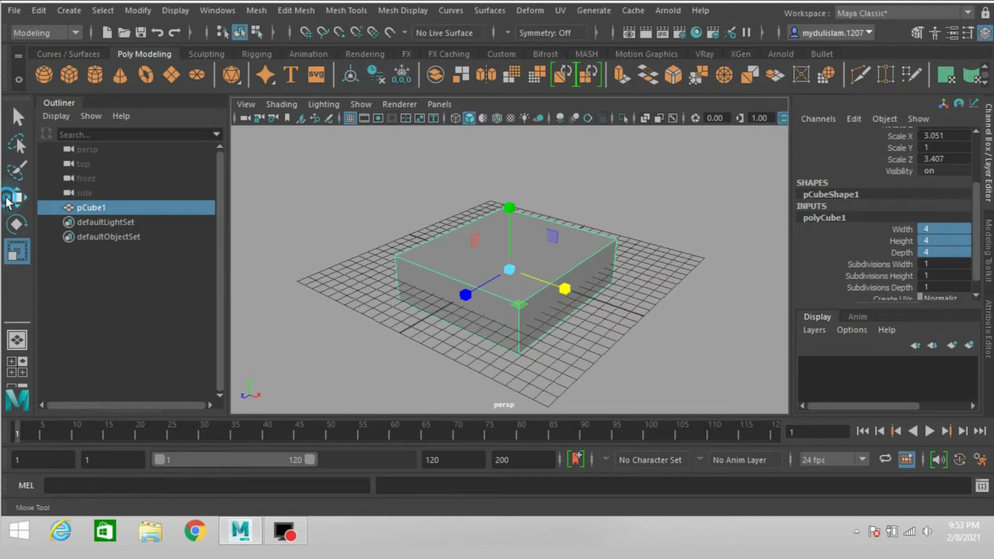
drag(511, 204, 509, 185)
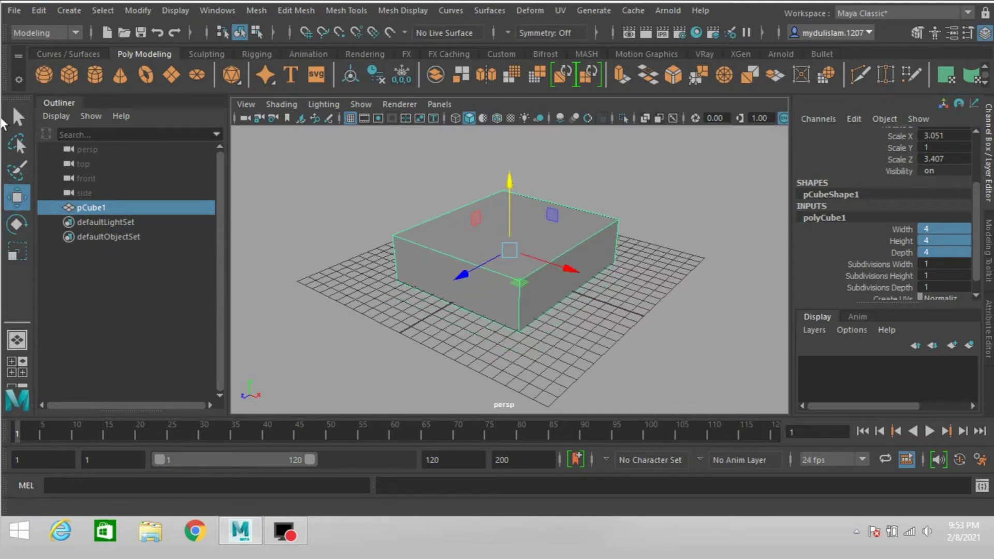
click(130, 14)
click(176, 78)
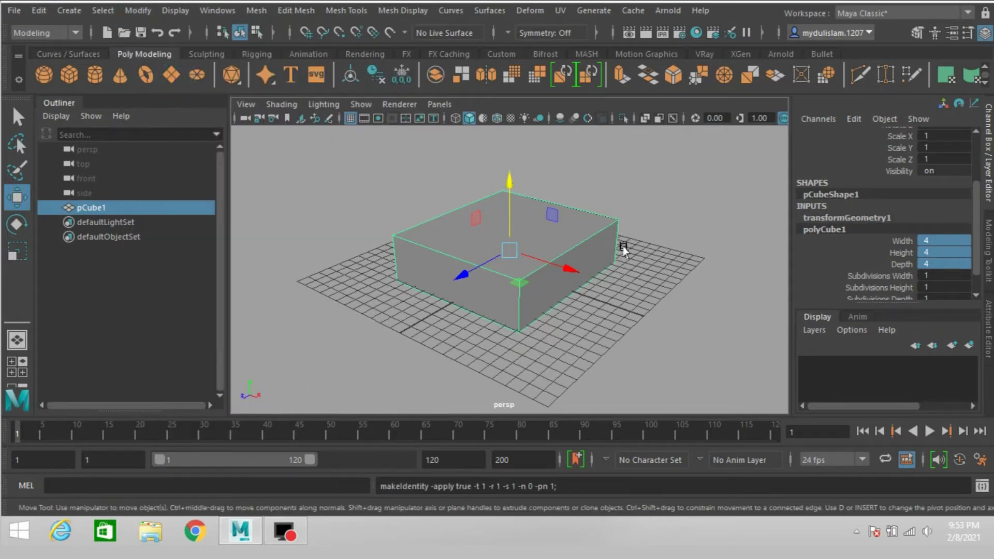
Step: Extrude one side face of the box outward by about 12.069 units
click(917, 32)
click(916, 154)
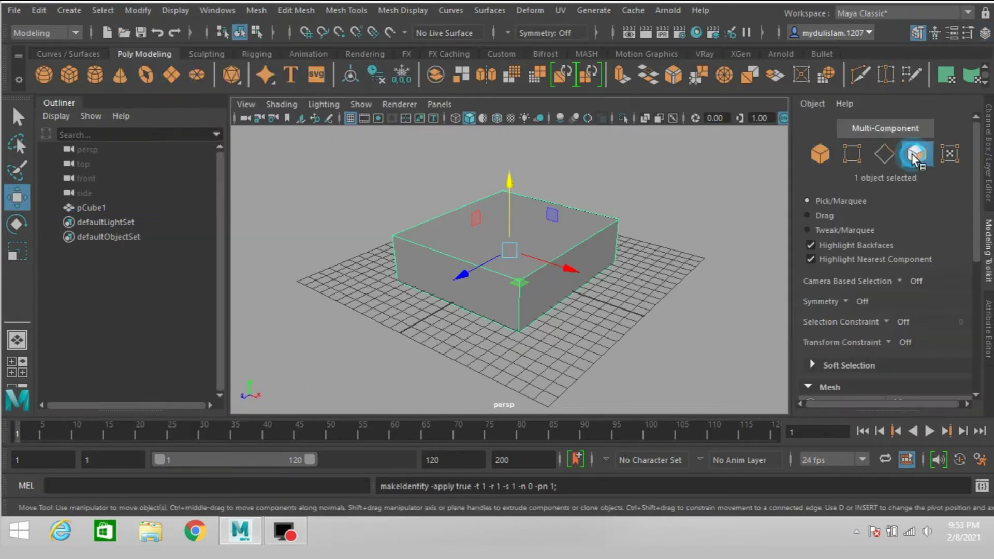
click(565, 298)
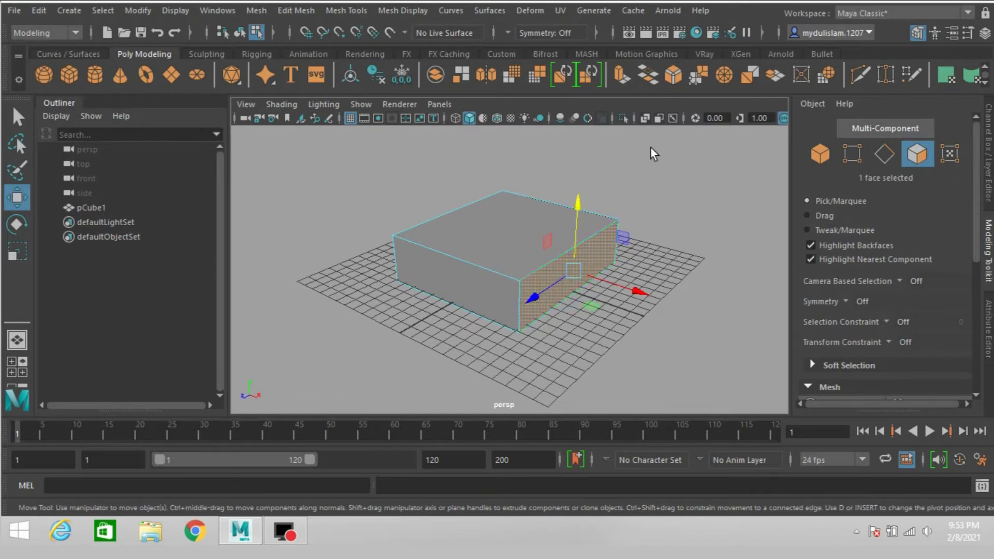
click(622, 74)
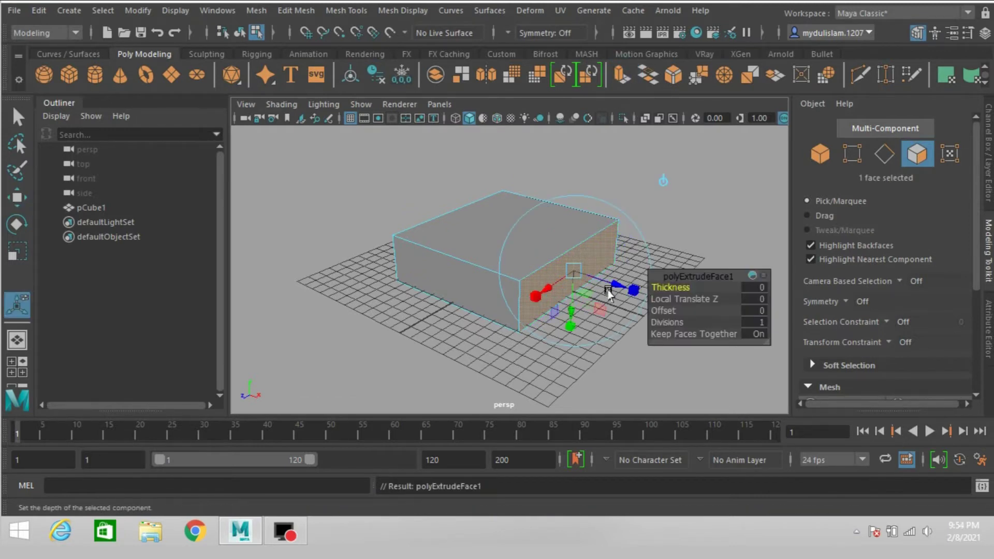
drag(609, 295, 700, 357)
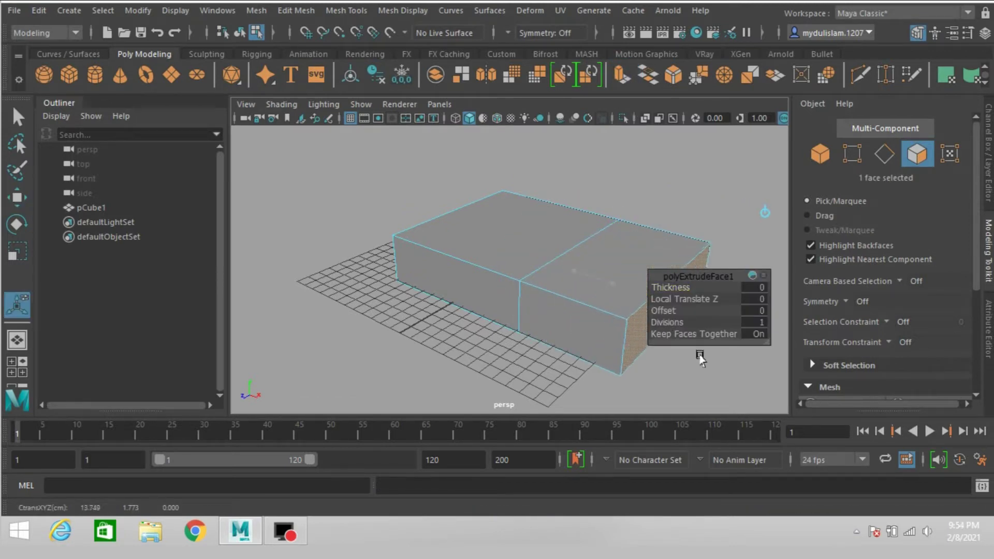
Step: Offset the extruded end face up and right, then extrude it another 11.486 units outward
alt+drag(634, 347, 506, 318)
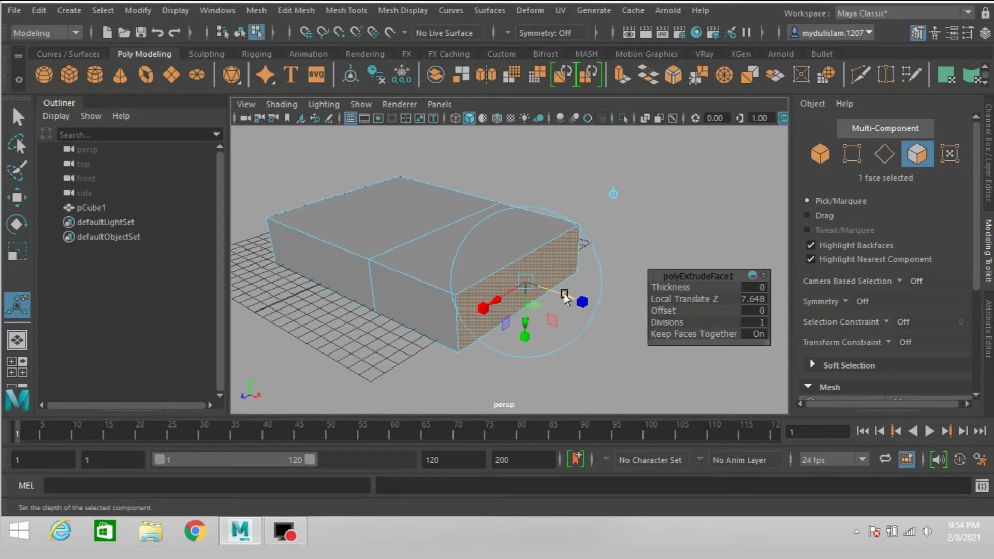
click(629, 335)
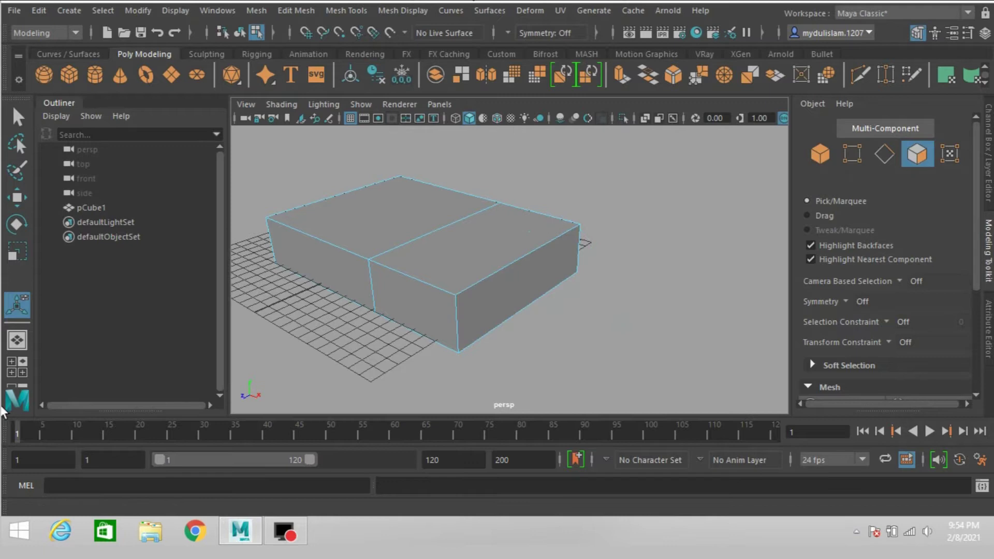
click(567, 263)
key(ctrl+e)
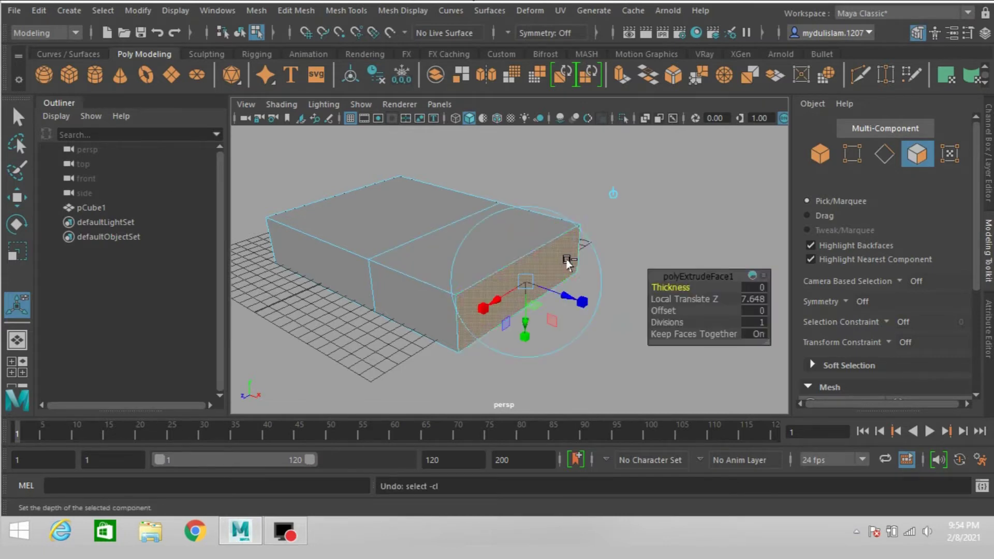
drag(569, 293, 628, 313)
drag(551, 329, 562, 299)
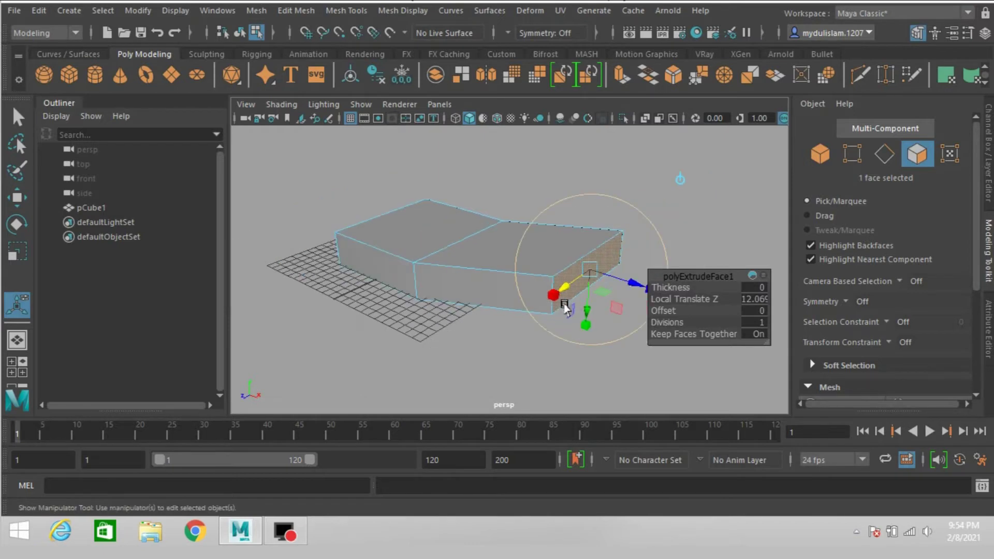
click(623, 77)
drag(624, 280, 738, 350)
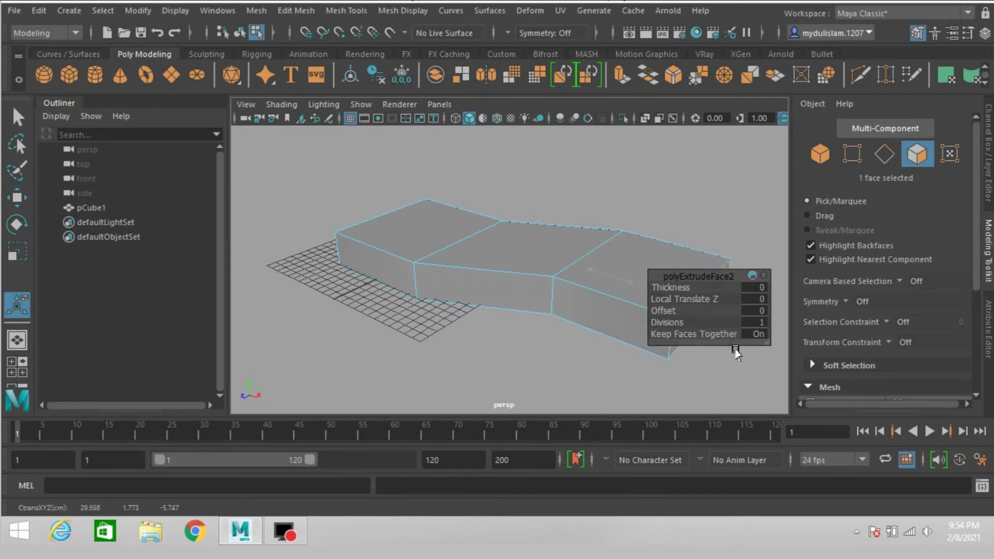
Step: Delete the box's construction history
click(813, 160)
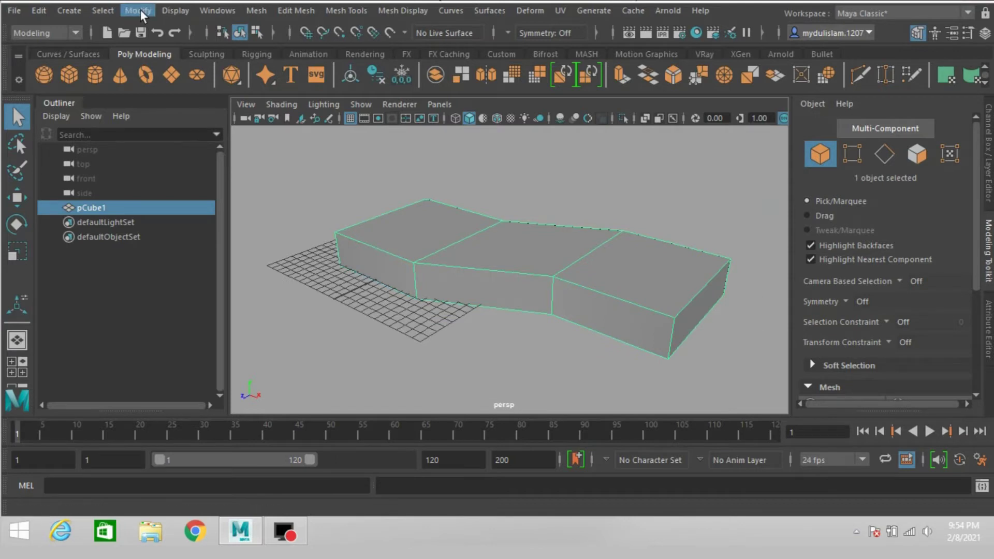
click(39, 10)
mouse_move(184, 189)
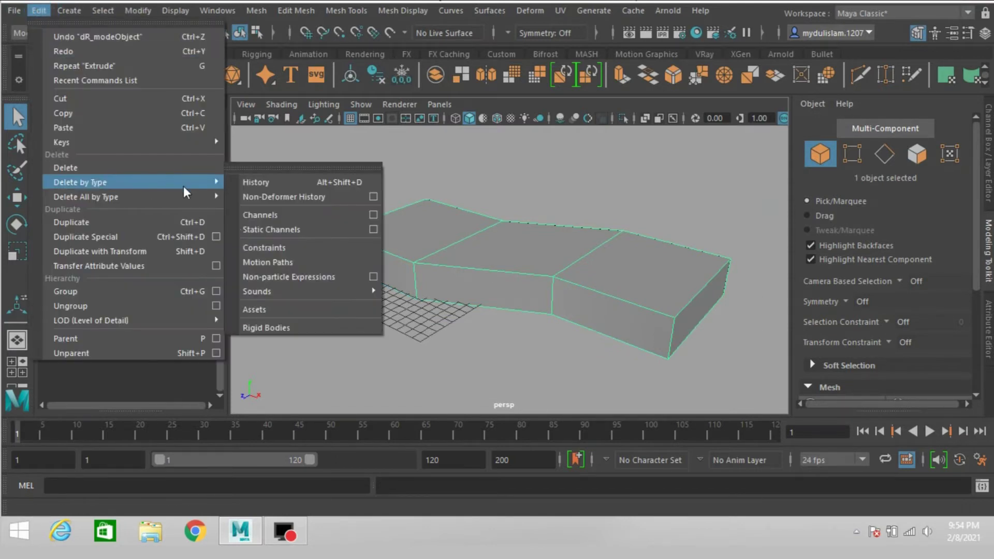
click(255, 184)
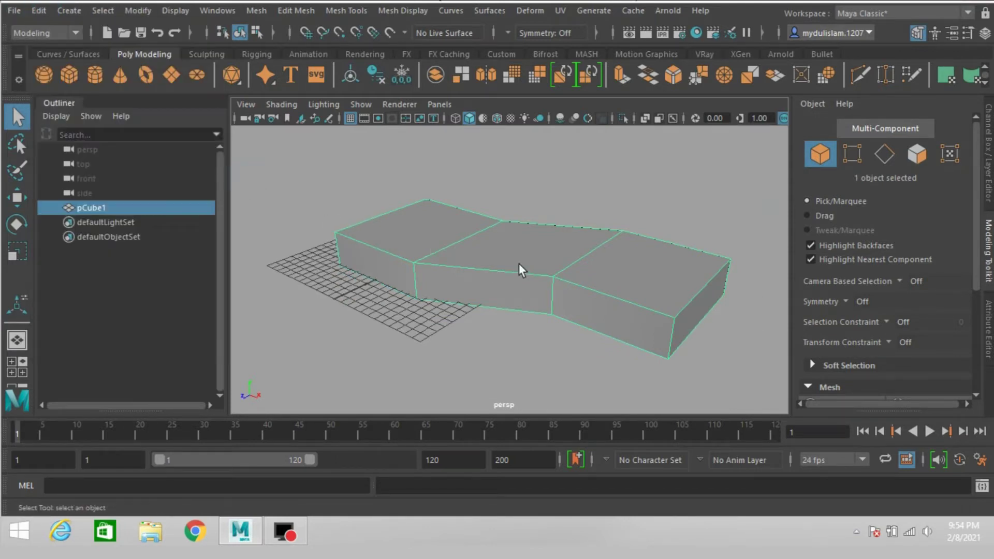
Step: Select the three top faces of the block and duplicate them as a separate piece
click(917, 154)
click(710, 266)
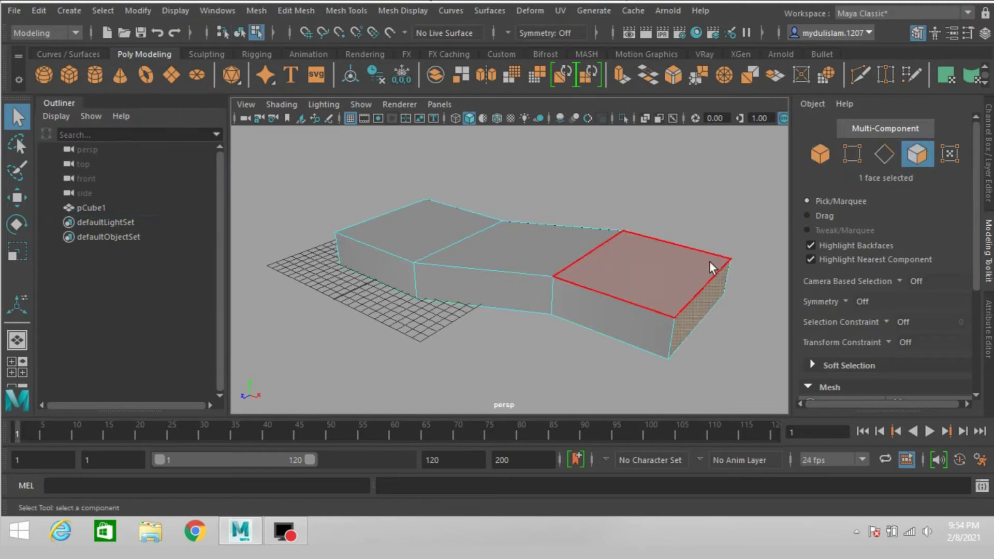
click(686, 274)
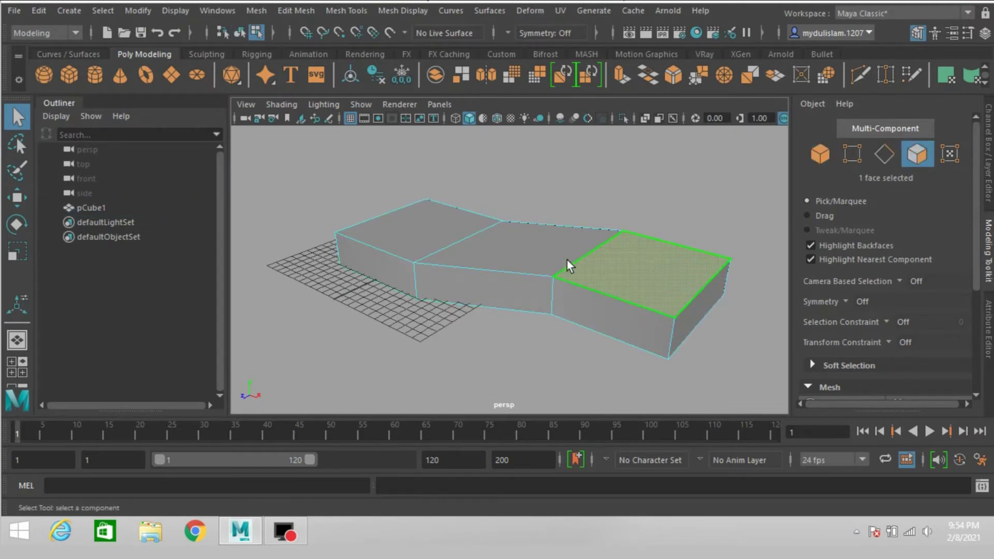
shift+click(548, 257)
shift+click(459, 237)
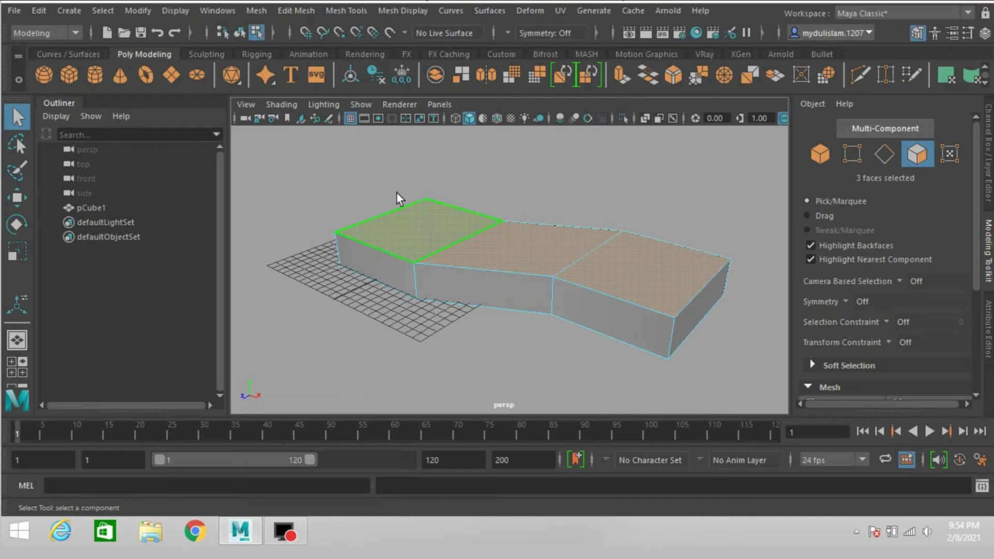
click(288, 9)
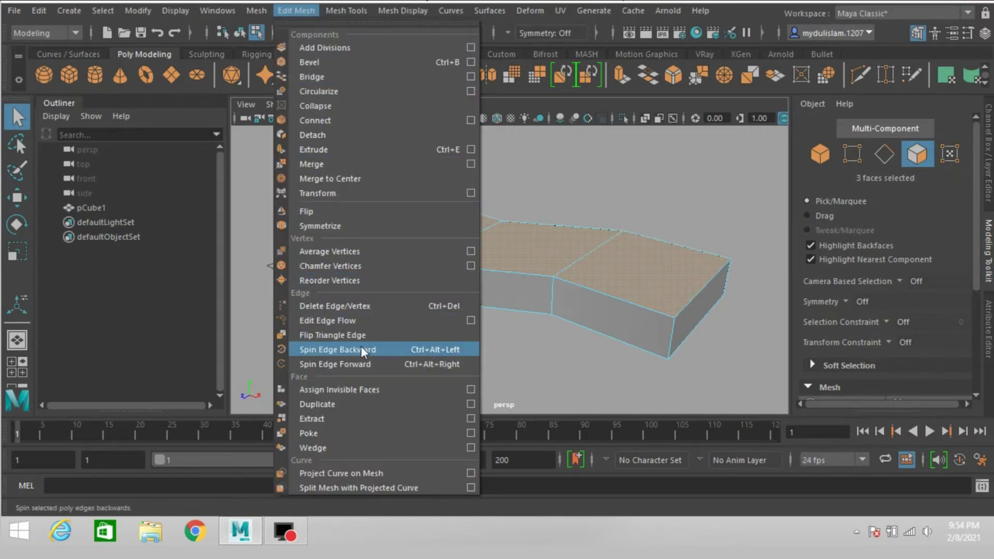
click(363, 404)
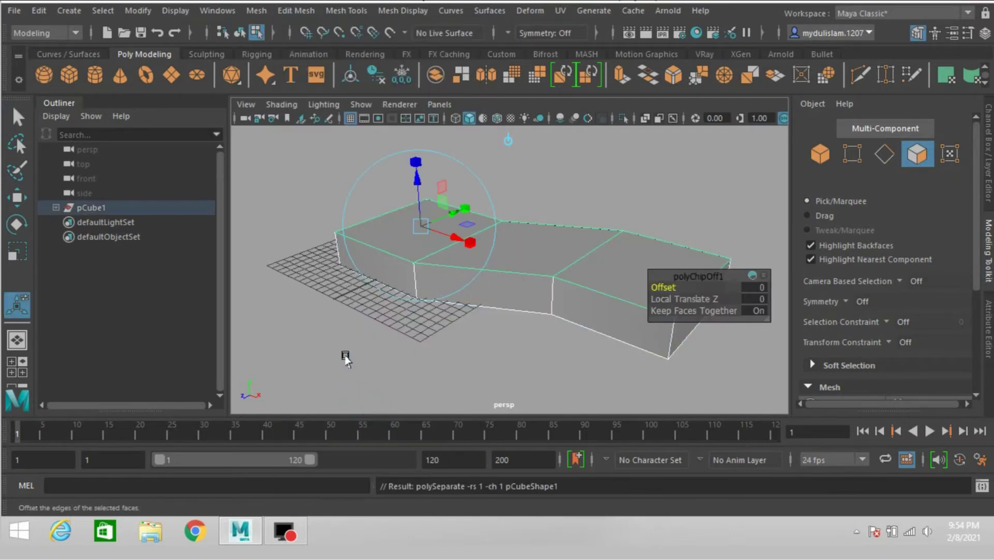
click(17, 118)
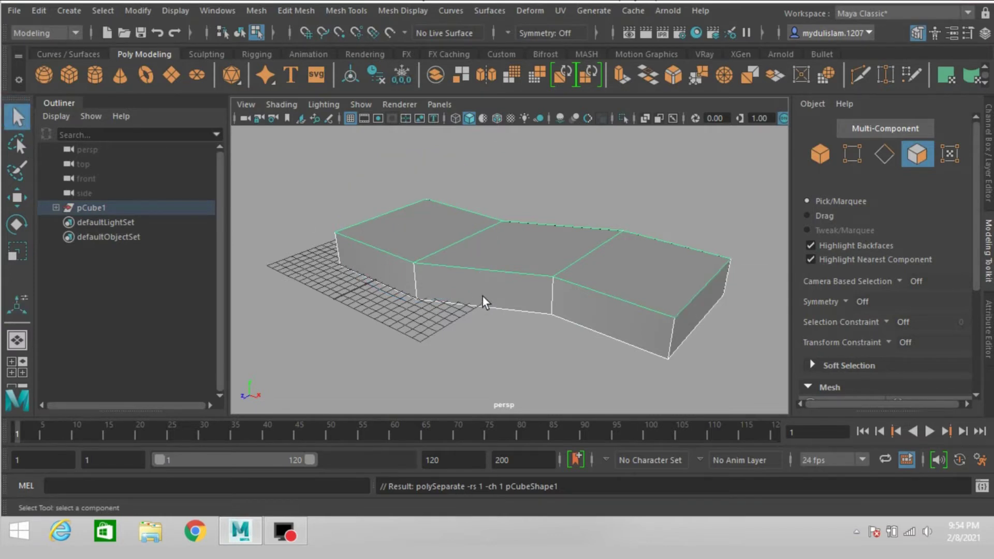
Step: Turn on wireframe on shaded, select the duplicated mesh, and centre its pivot
click(497, 119)
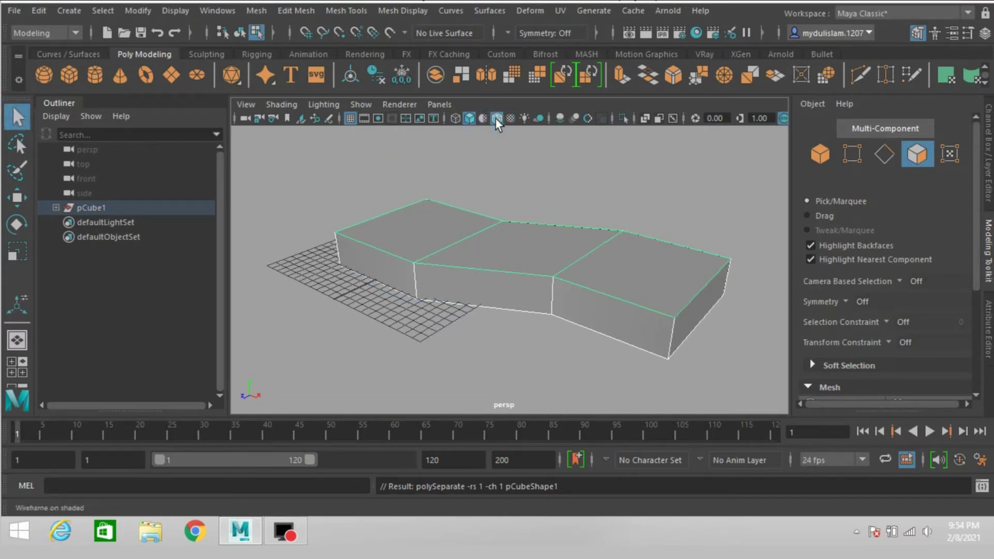
click(820, 154)
click(578, 257)
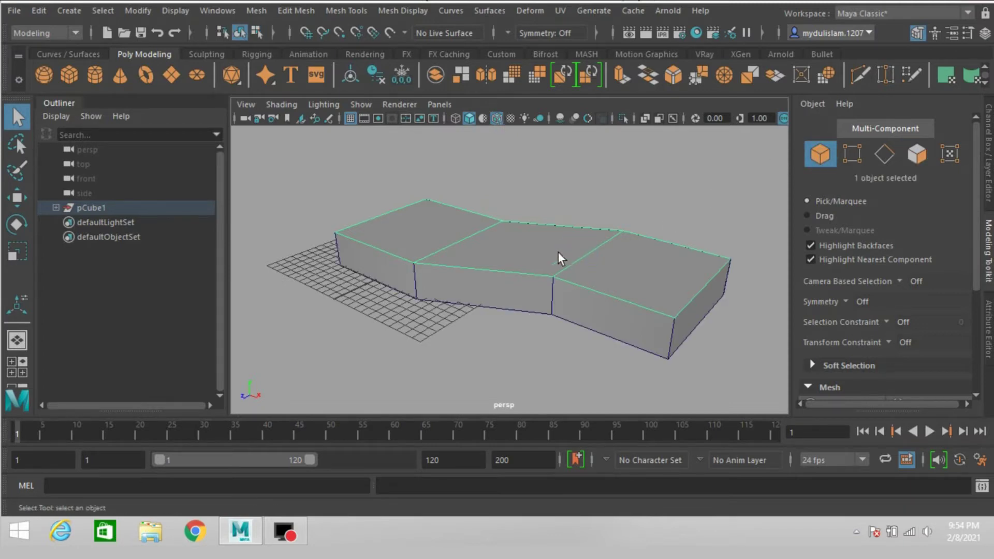
click(17, 197)
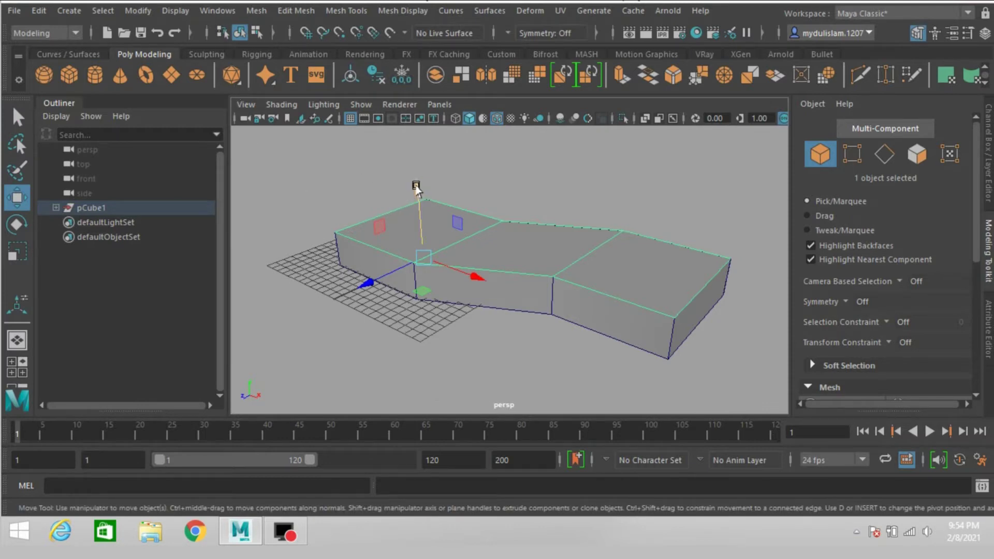
click(148, 11)
click(195, 117)
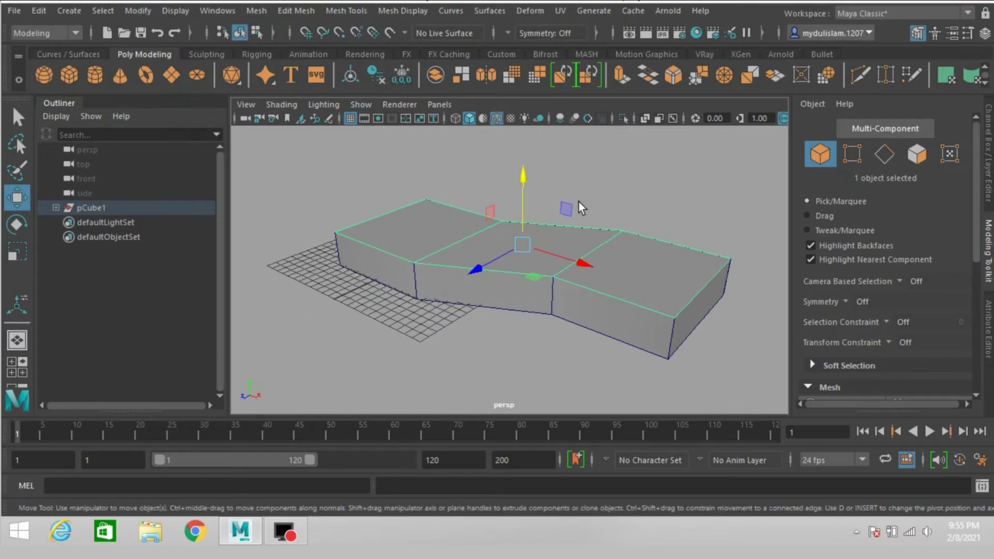
Step: Lower the duplicated surface into the block and scale it uniformly to 0.978
shift+drag(524, 166, 526, 191)
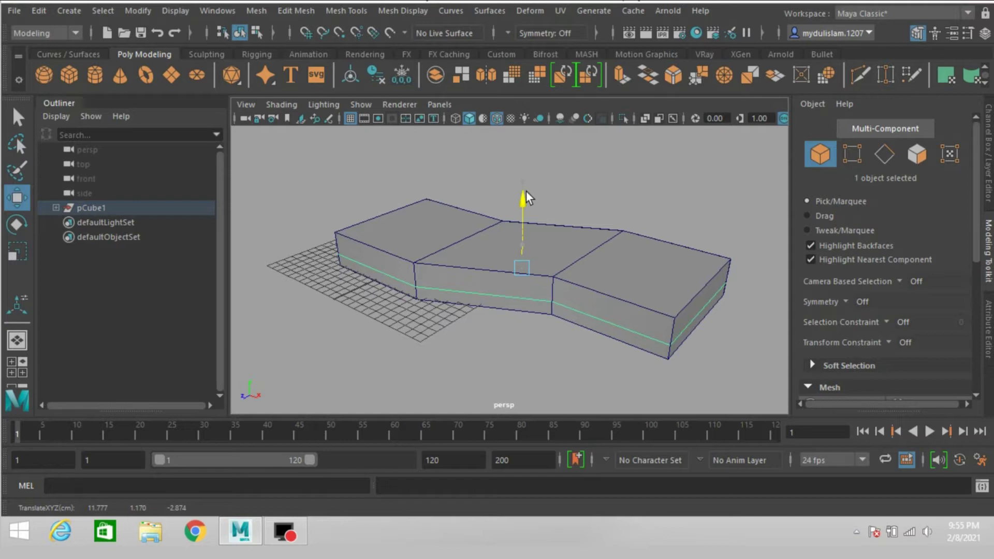
shift+drag(526, 190, 526, 191)
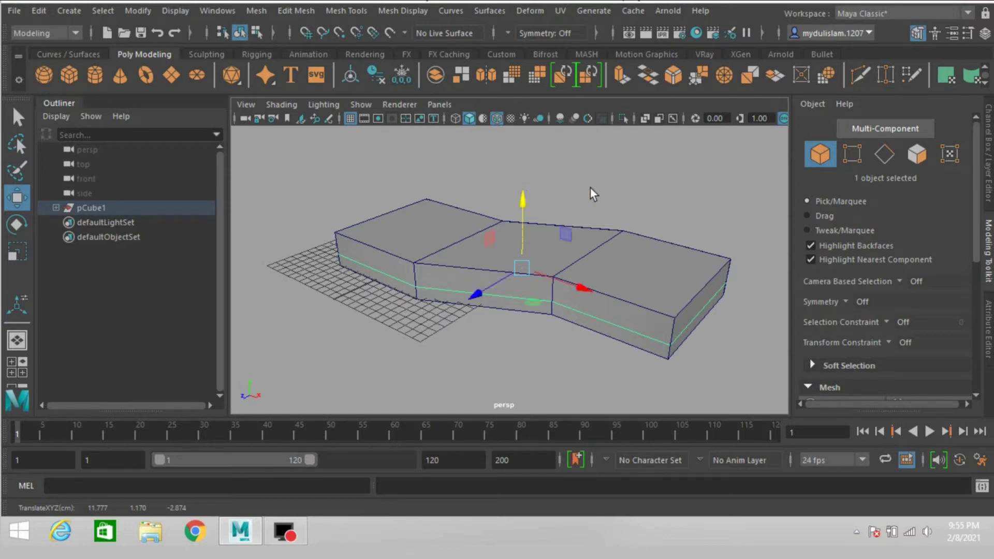
alt+drag(597, 187, 561, 200)
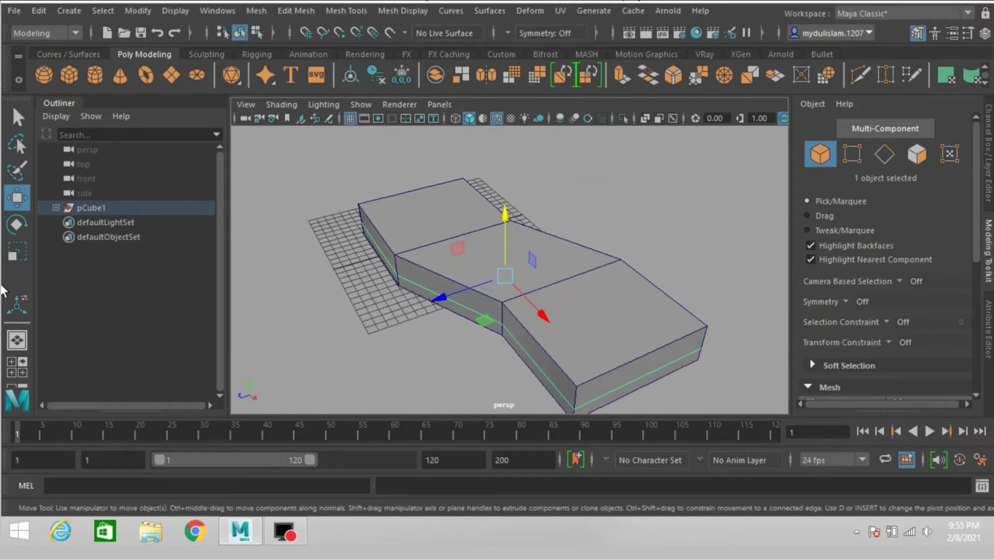
click(17, 253)
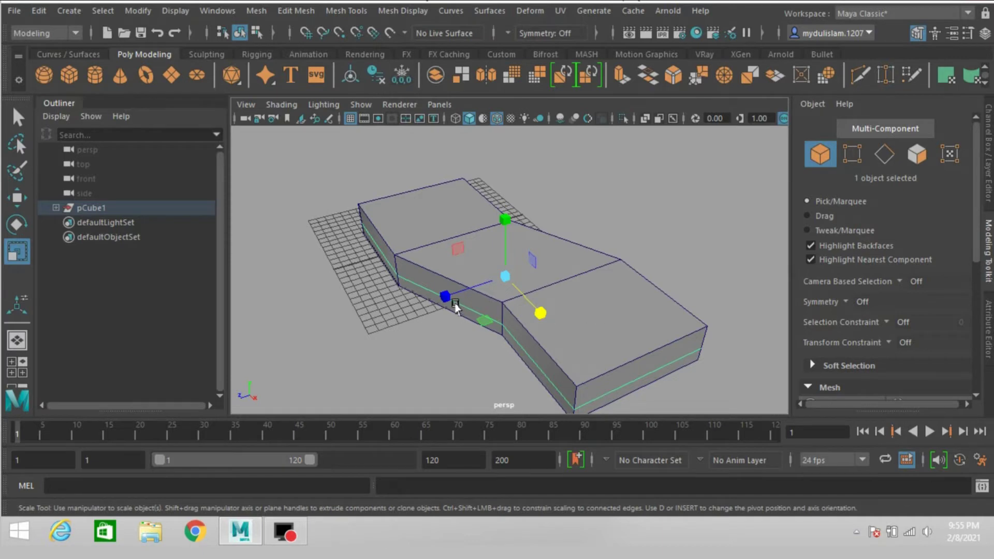
drag(504, 274, 500, 280)
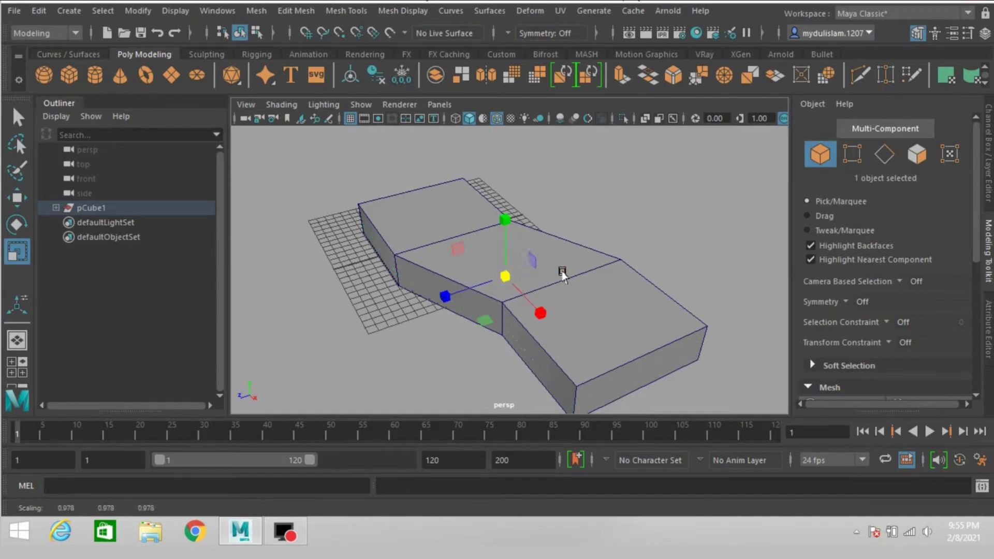
Step: Hide polySurface1 and extrude polySurface2 upward into thick walls
click(57, 207)
click(103, 224)
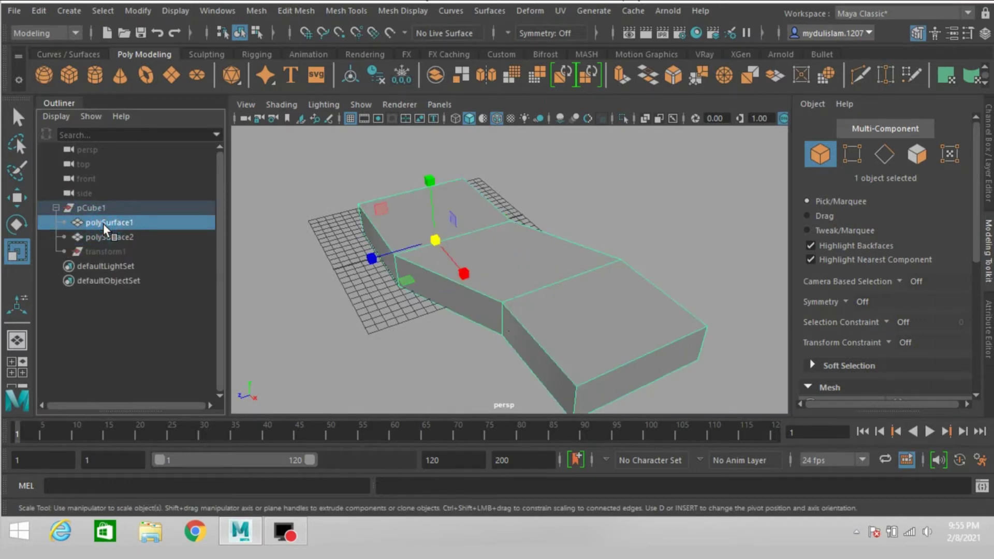
key(h)
click(558, 301)
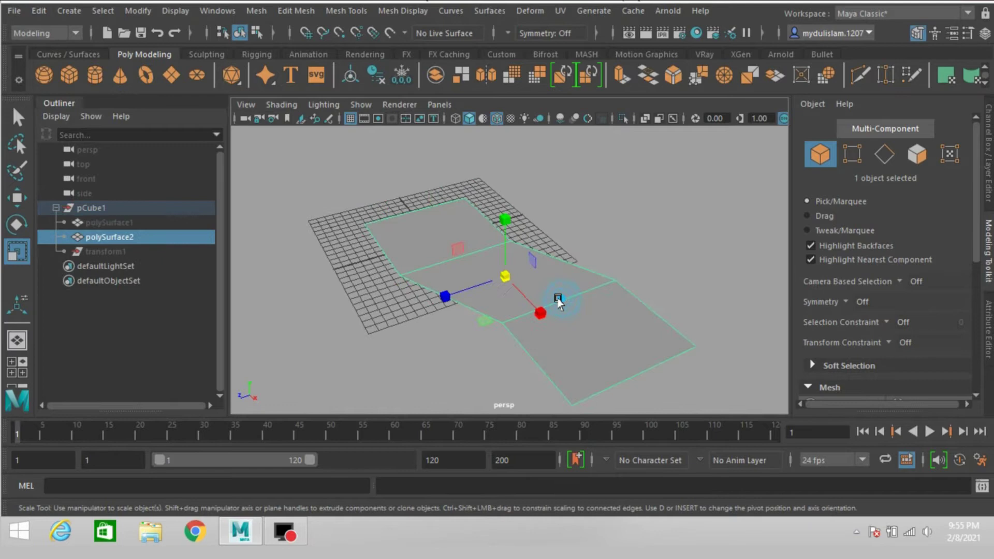
click(621, 74)
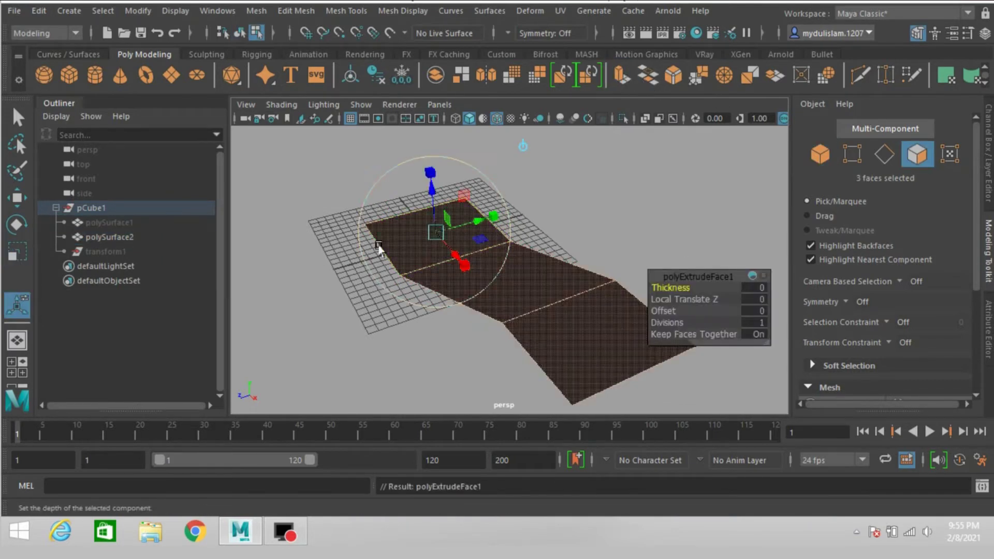
alt+drag(336, 345, 377, 334)
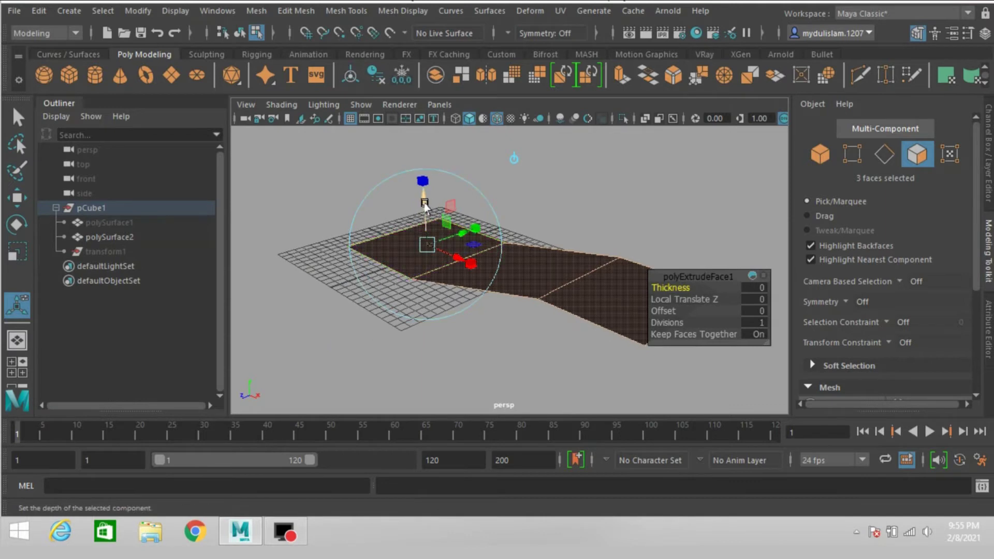
drag(422, 201, 425, 176)
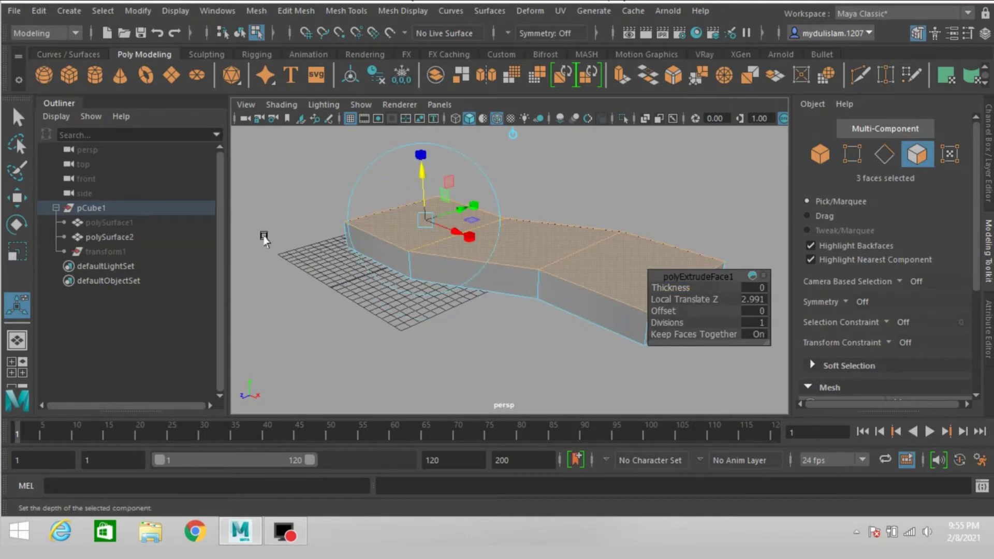
Step: Unhide polySurface1 and set polySurface2's extrusion Local Translate Z to 2.355
click(113, 224)
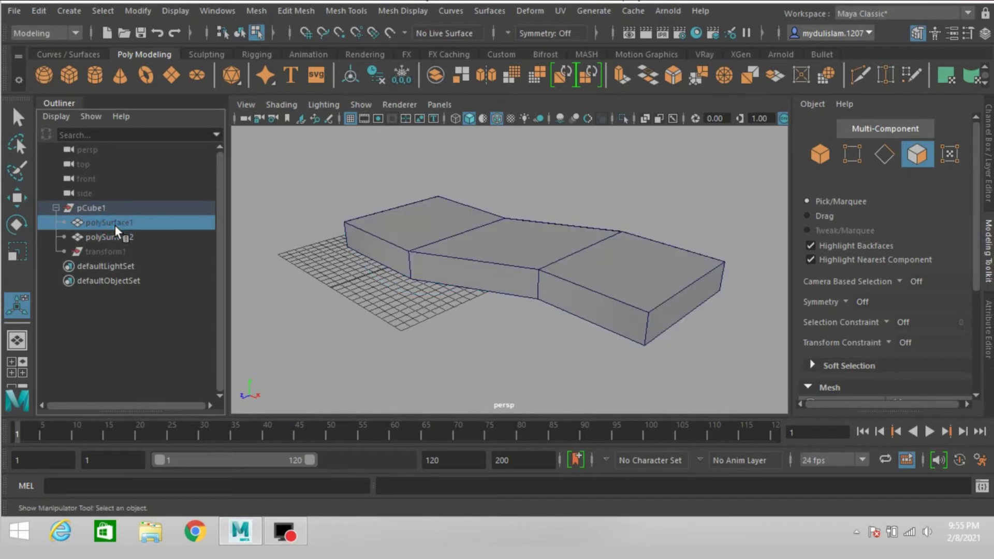
key(h)
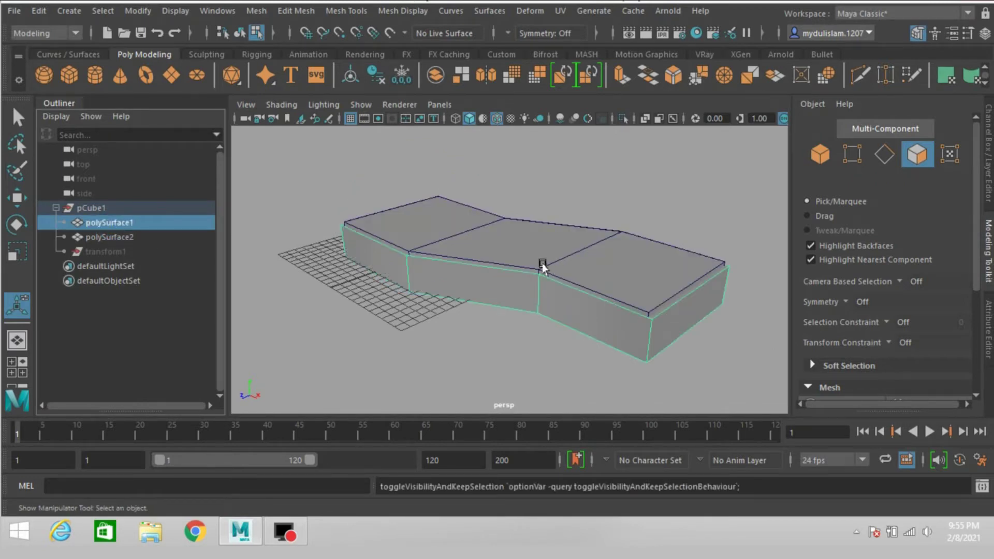
click(102, 236)
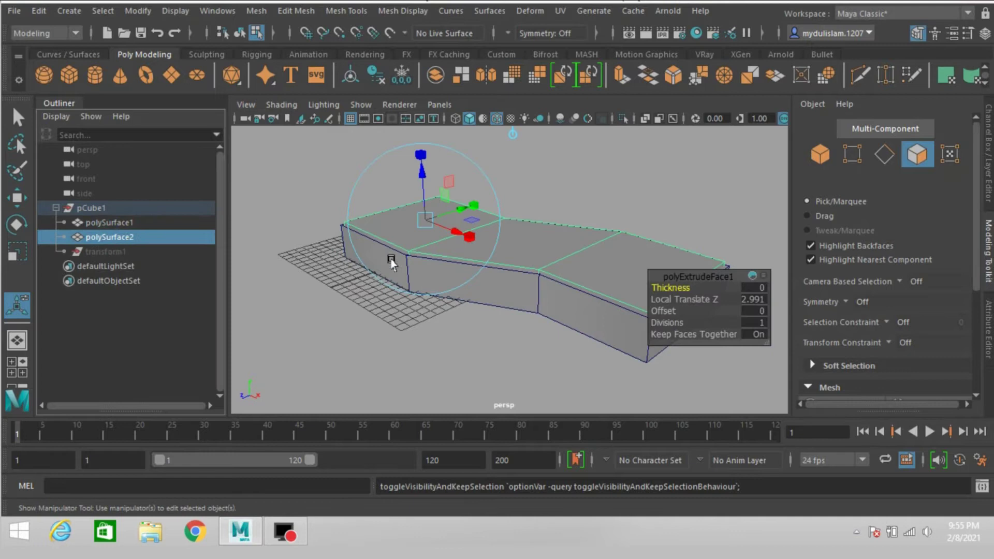
drag(420, 170, 421, 176)
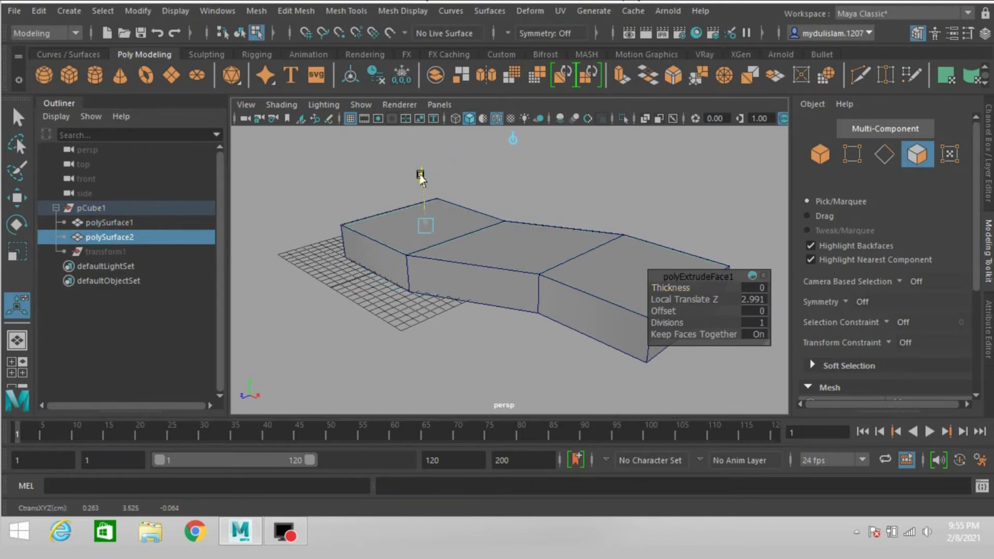
drag(421, 178, 421, 179)
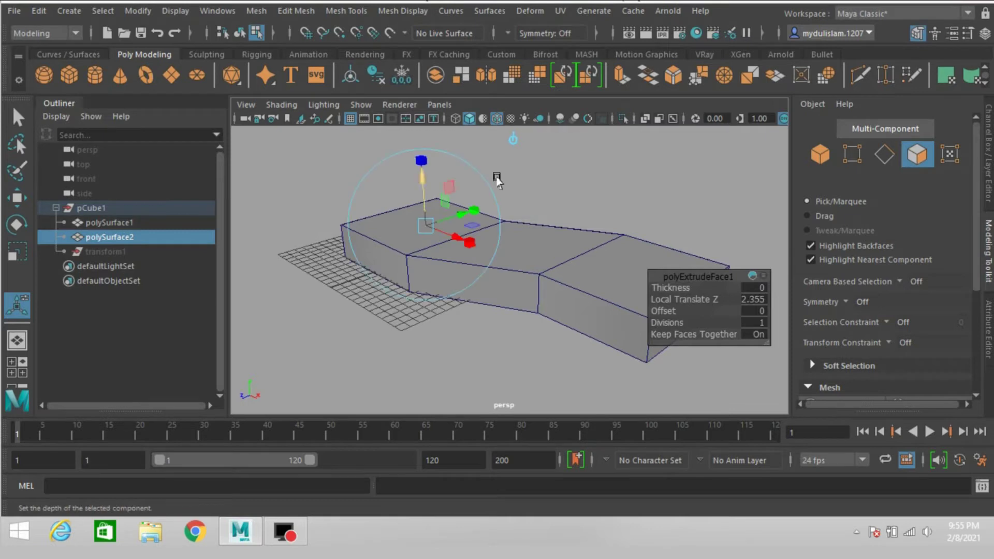
Step: Select the three top faces of polySurface1 and extrude them with a slight inward inset
click(814, 157)
click(598, 281)
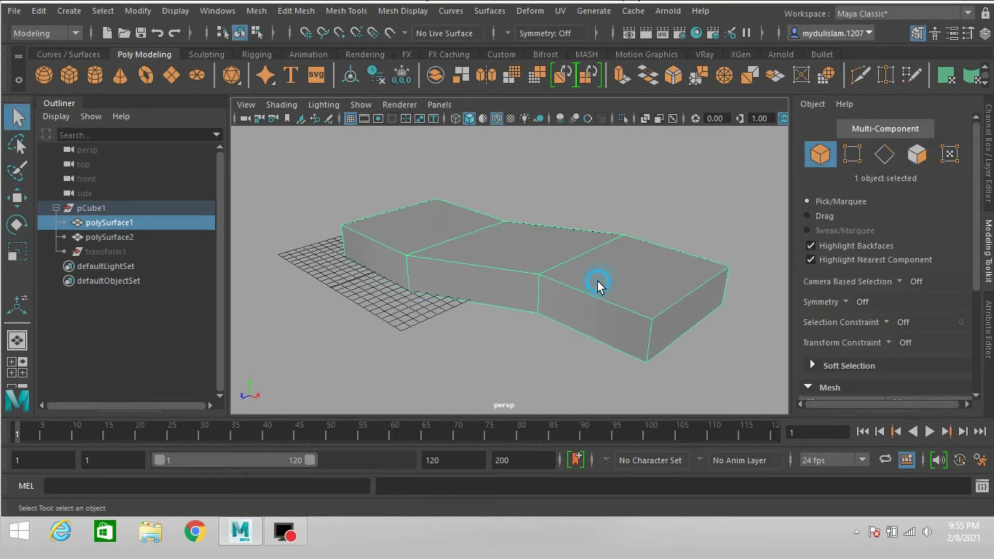
alt+drag(639, 270, 575, 289)
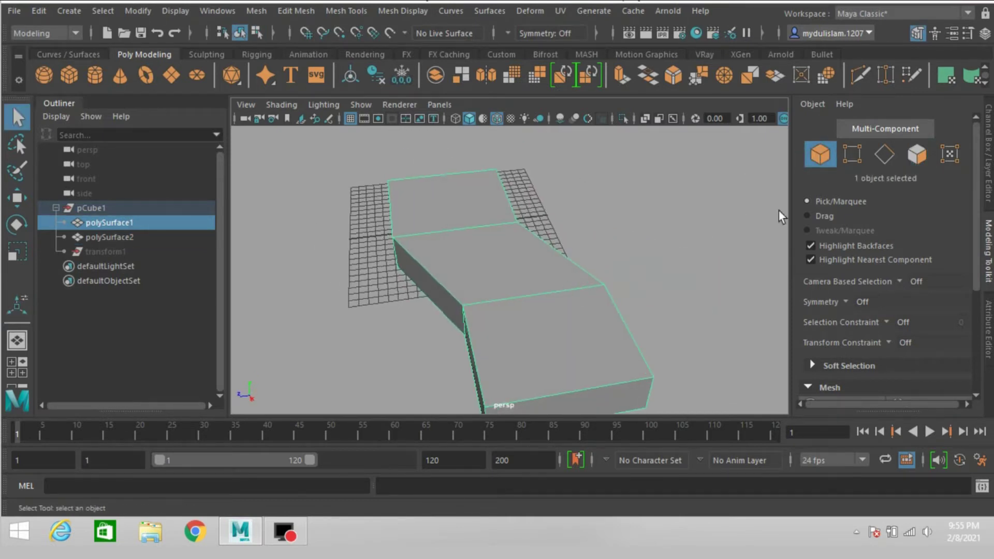
click(917, 153)
click(579, 334)
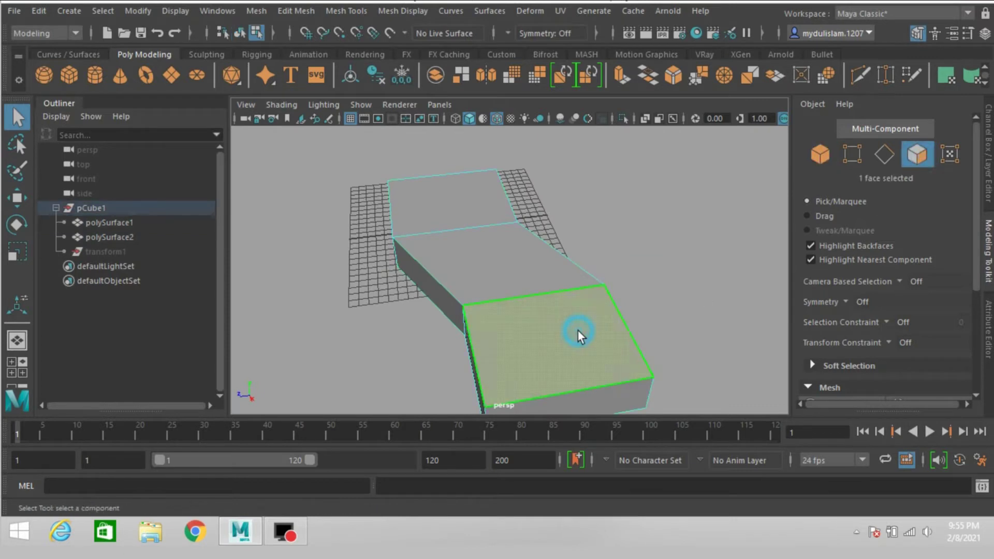
shift+click(497, 259)
shift+click(459, 215)
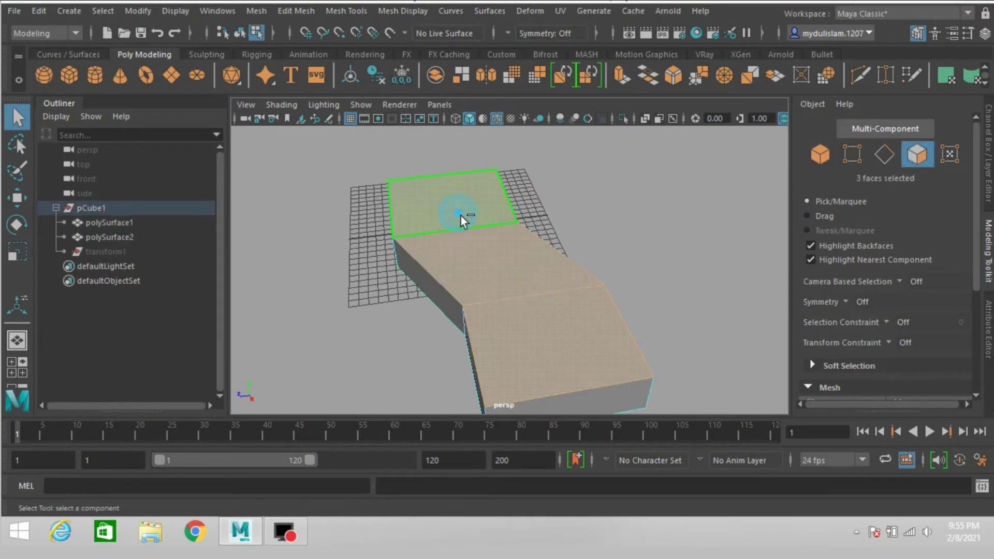
alt+drag(377, 306, 437, 291)
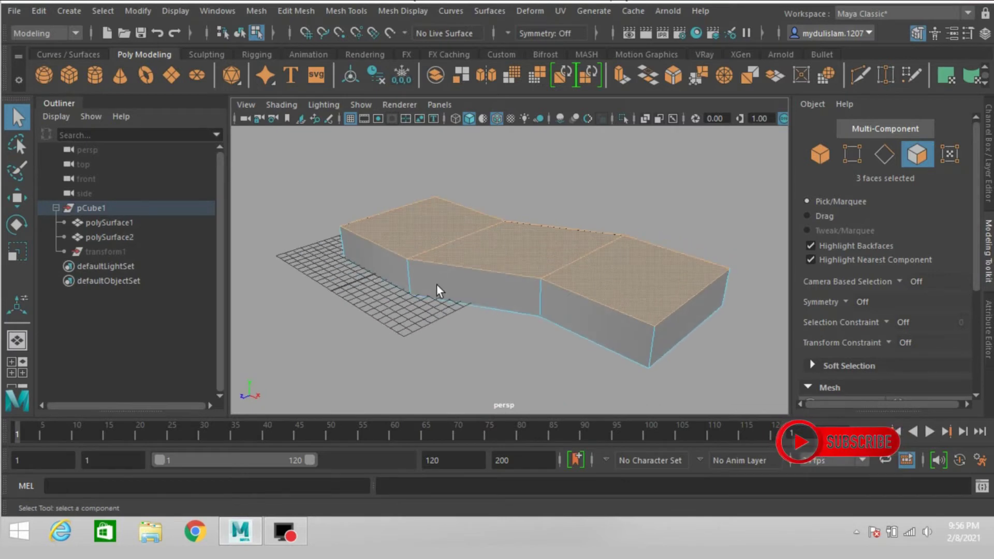
click(622, 76)
alt+drag(601, 135, 559, 200)
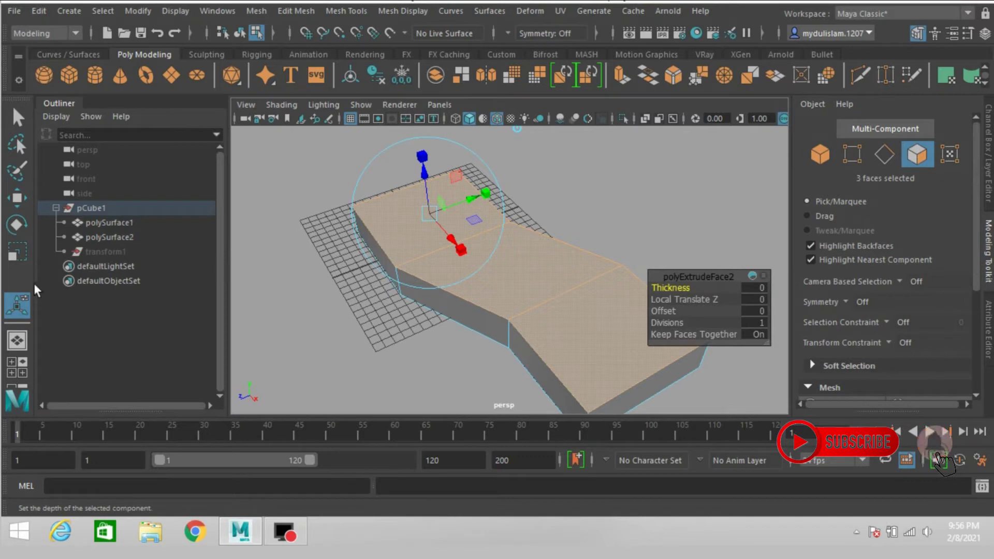
drag(425, 208, 422, 206)
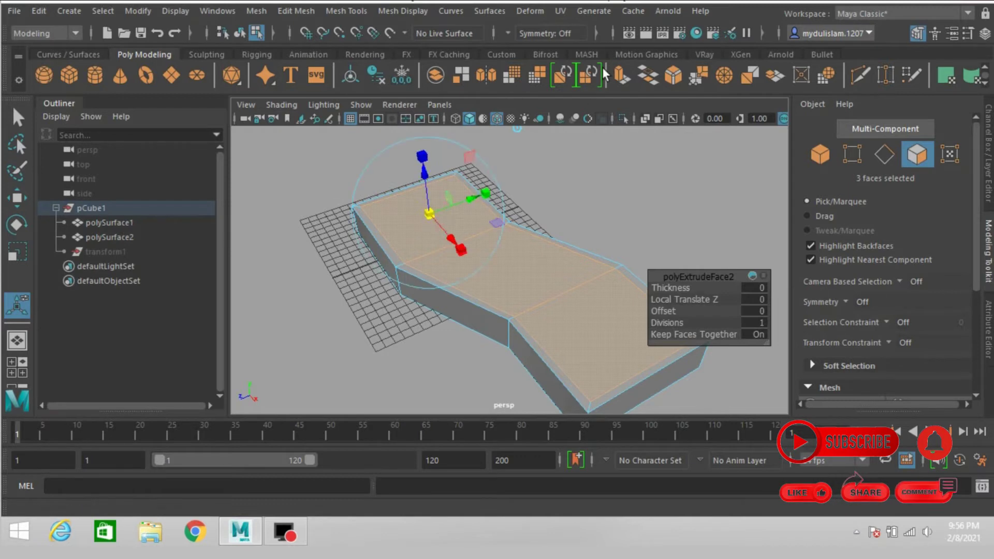
Step: Extrude those faces again and sink them into the block, Local Translate Z -1.788
click(616, 74)
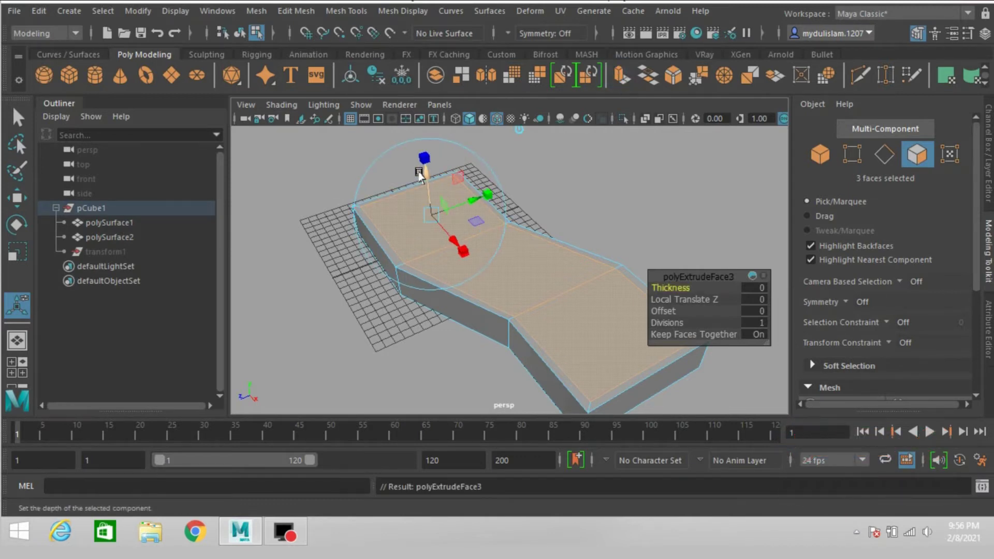
drag(424, 159, 421, 233)
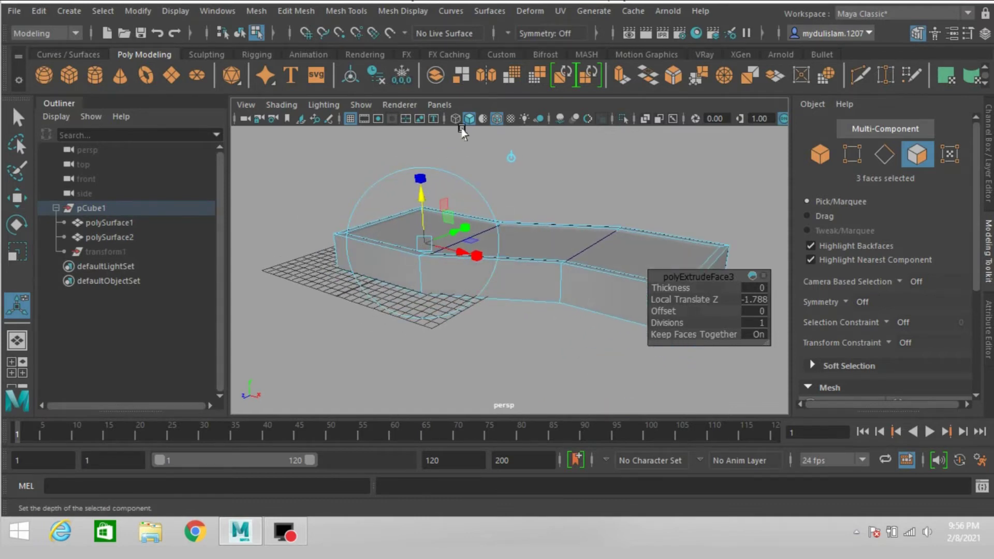
click(456, 119)
alt+drag(486, 212, 496, 224)
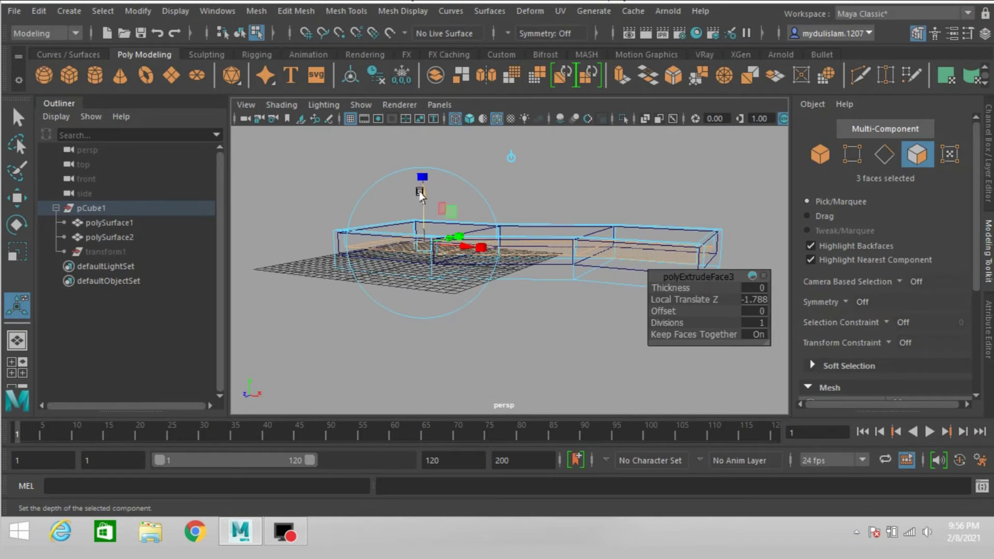
drag(420, 192, 419, 198)
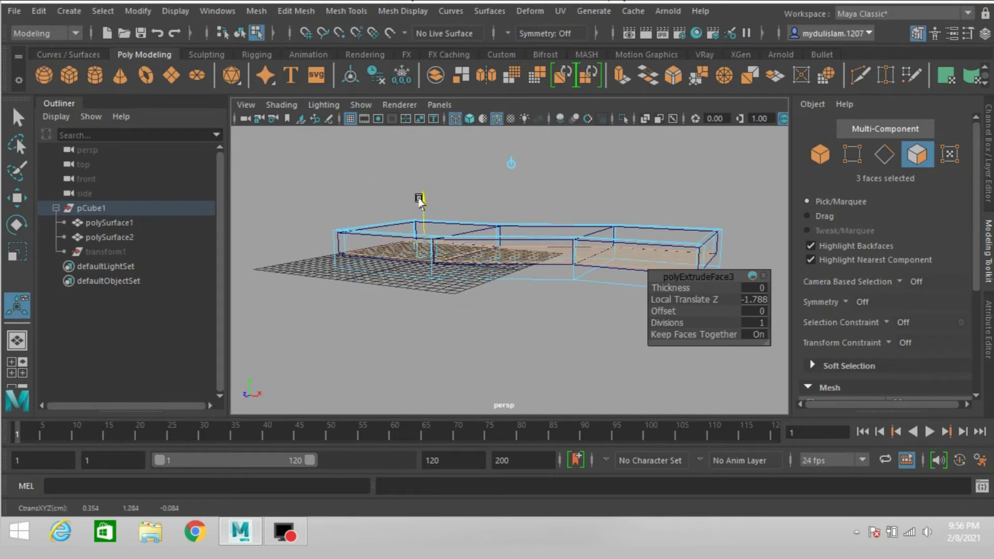
drag(420, 201, 419, 203)
Step: Switch to smooth shading, select polySurface2, and shrink it slightly
click(820, 154)
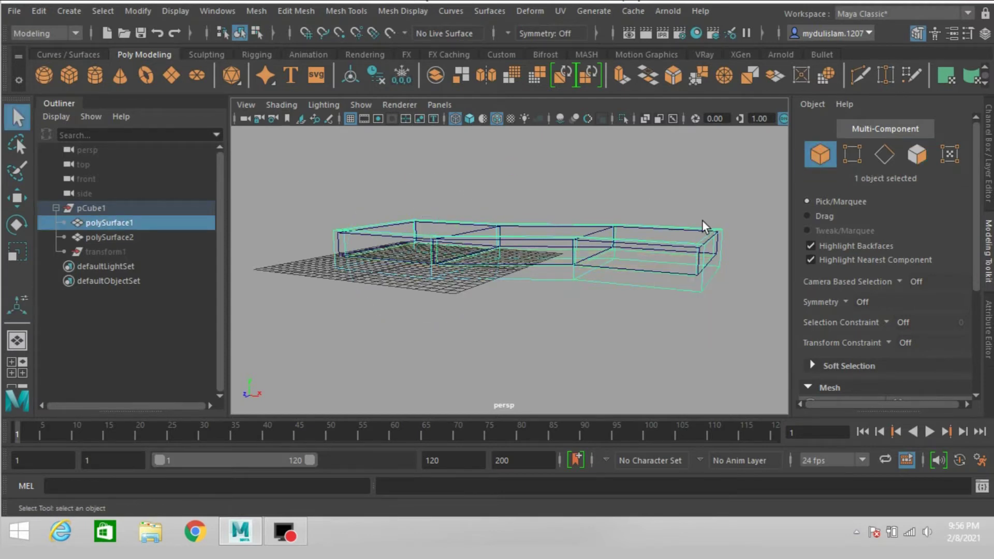
alt+drag(702, 220, 613, 262)
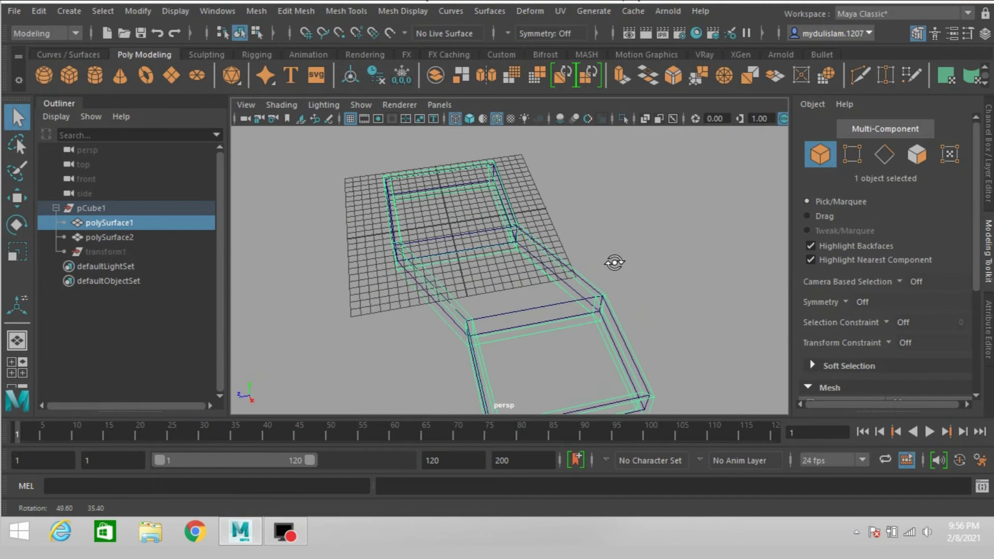
click(469, 119)
mouse_move(464, 216)
alt+mouse_down()
mouse_move(455, 236)
mouse_move(508, 229)
alt+mouse_up()
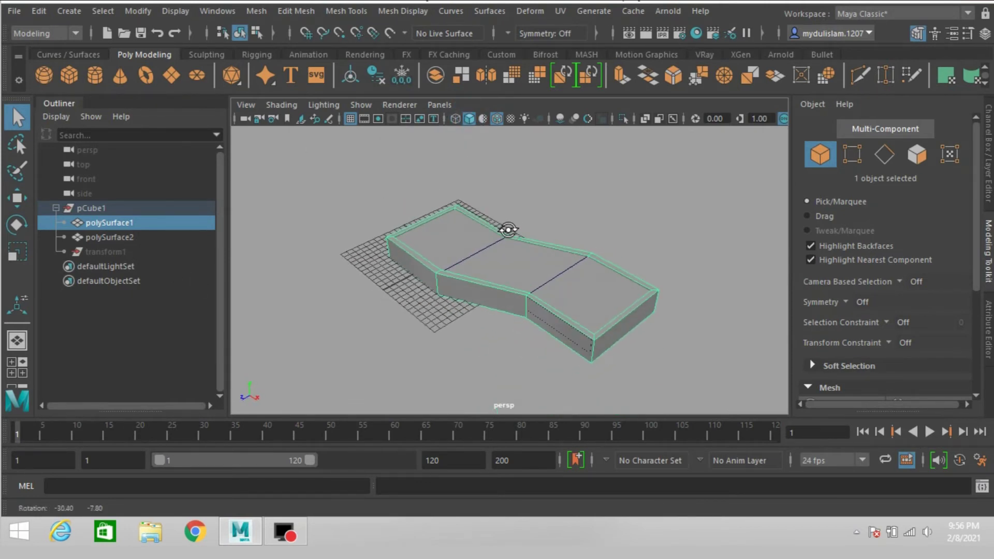
click(511, 269)
mouse_move(512, 269)
alt+mouse_down()
mouse_move(550, 275)
mouse_move(505, 282)
mouse_move(518, 266)
mouse_move(518, 277)
alt+mouse_up()
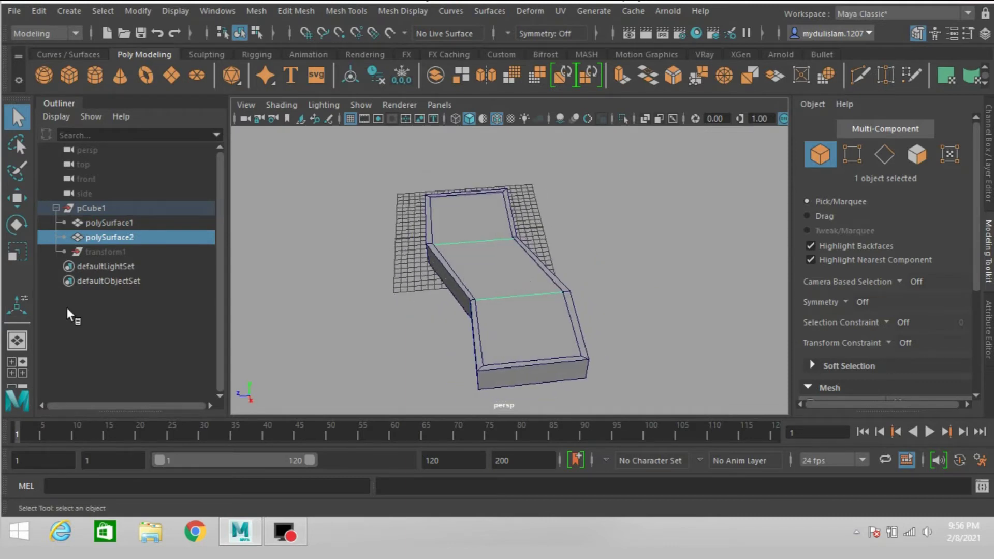
click(16, 254)
drag(422, 284, 361, 308)
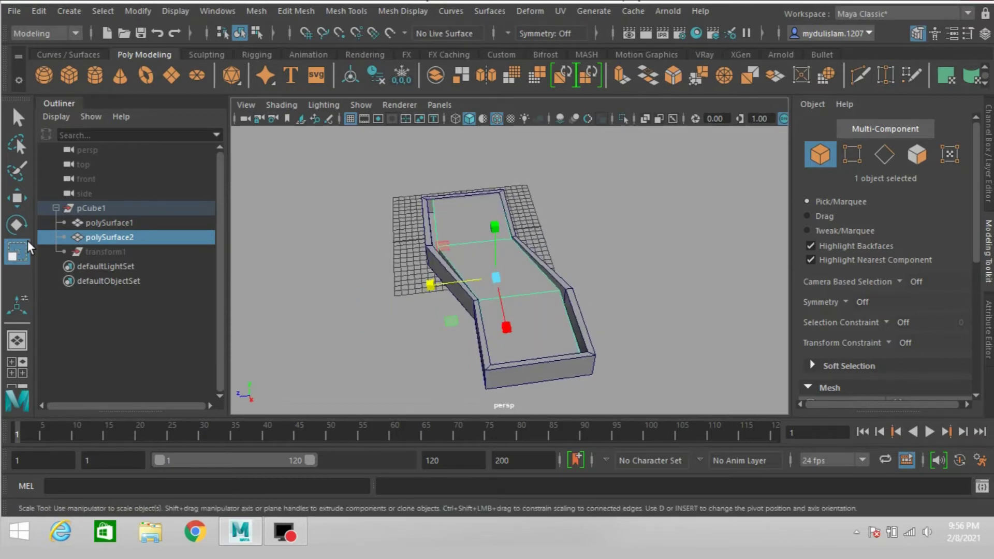
Step: Rotate polySurface2 slightly and refine its scale to 0.940, 1.019, 0.817
click(17, 227)
drag(478, 323, 558, 336)
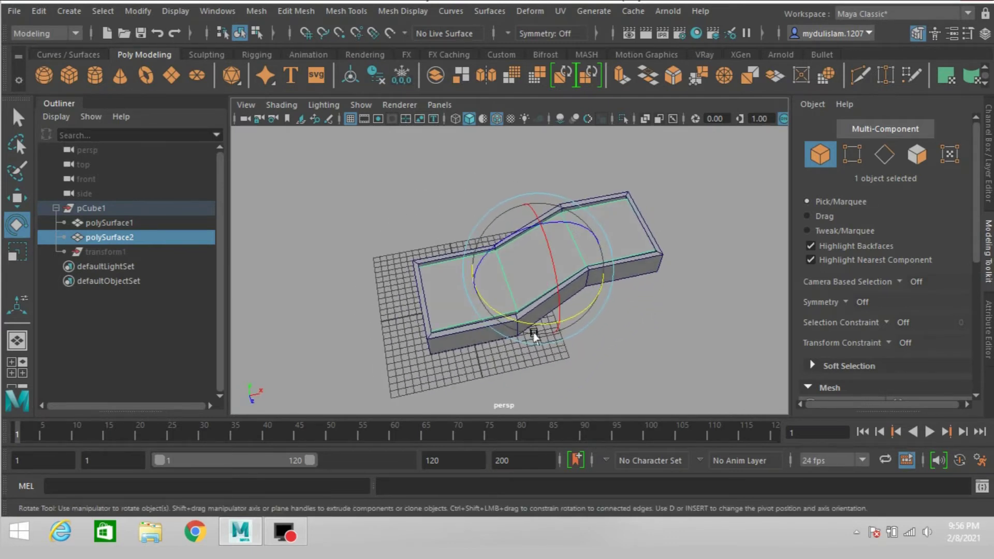
click(21, 259)
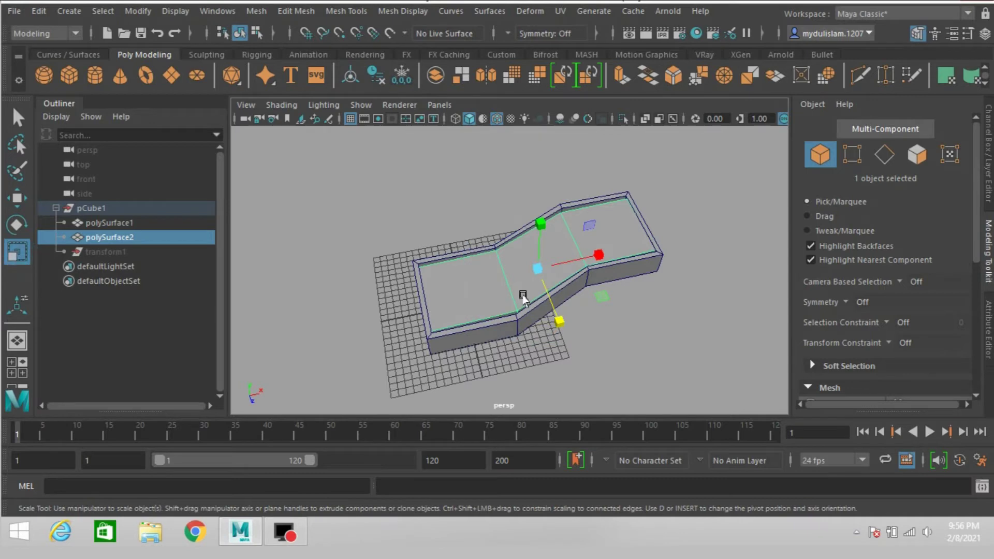
click(598, 255)
mouse_move(598, 256)
mouse_down()
mouse_move(582, 262)
mouse_move(573, 249)
mouse_move(595, 244)
mouse_up()
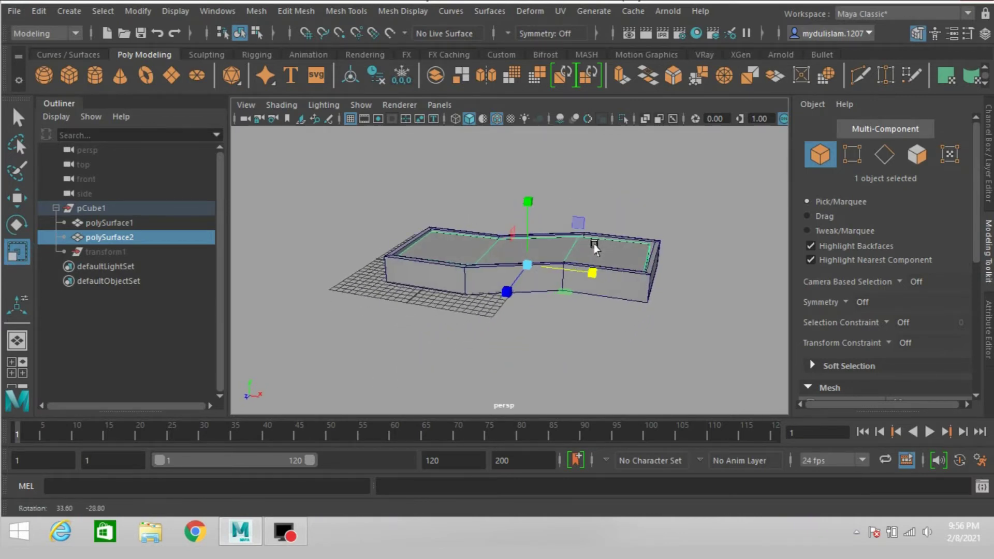
drag(527, 204, 484, 223)
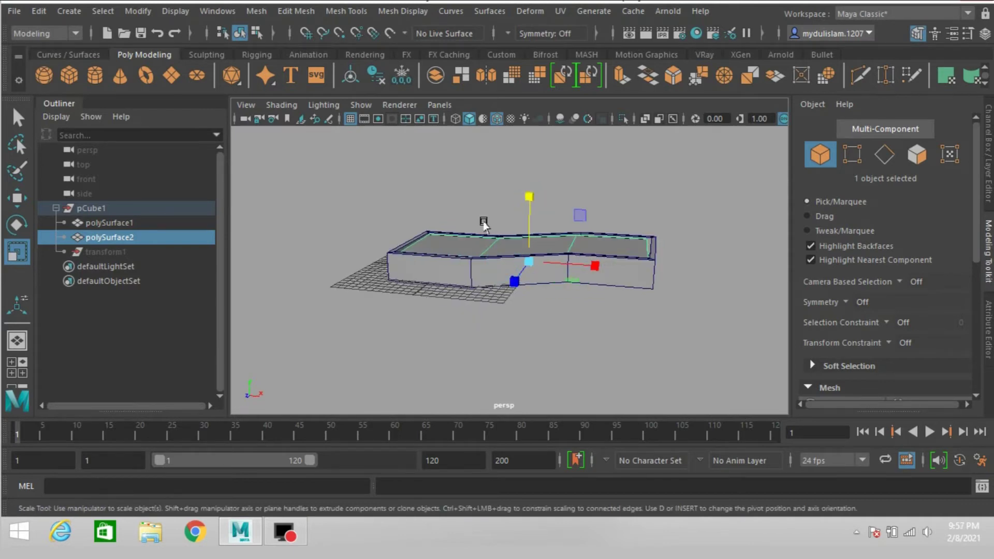
click(454, 118)
mouse_move(453, 118)
alt+mouse_down()
mouse_move(486, 184)
mouse_move(531, 194)
mouse_move(639, 191)
alt+mouse_up()
click(17, 198)
Step: Rename polySurface1 to 'container' in the Outliner
click(94, 223)
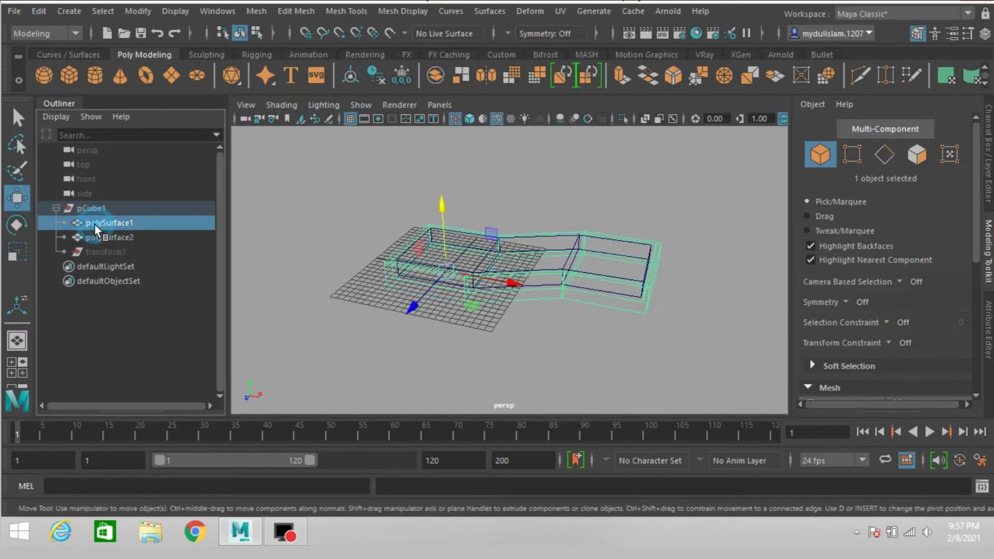
double_click(94, 224)
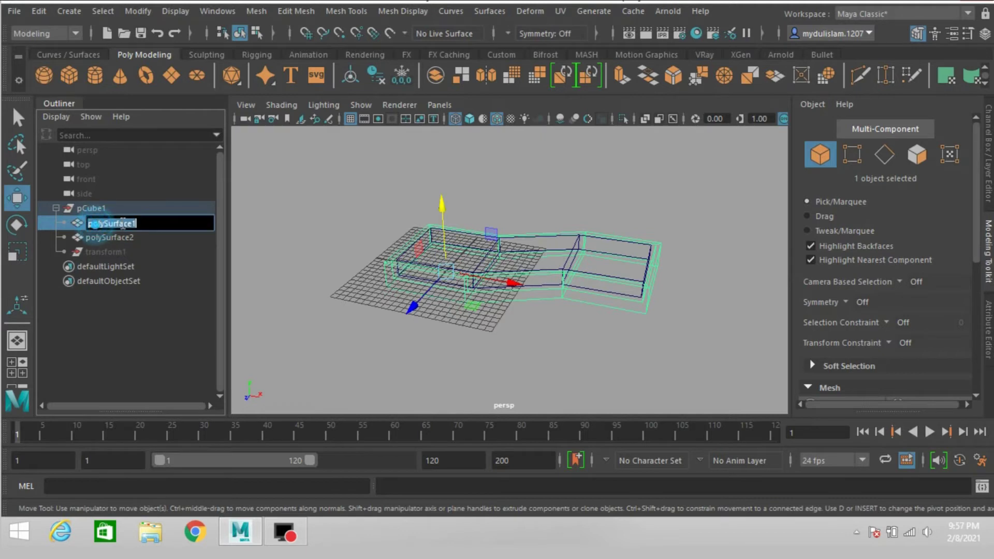
text(d)
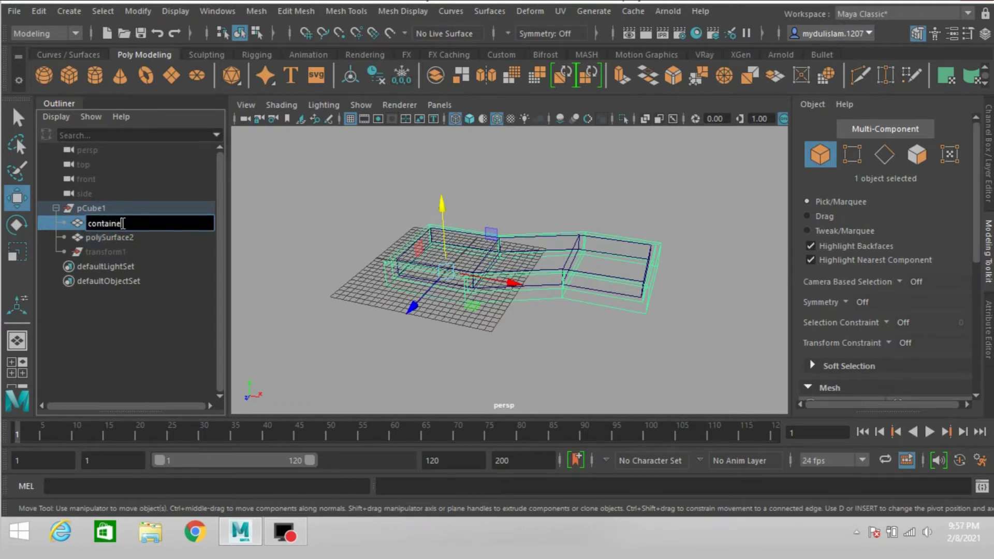
key(Return)
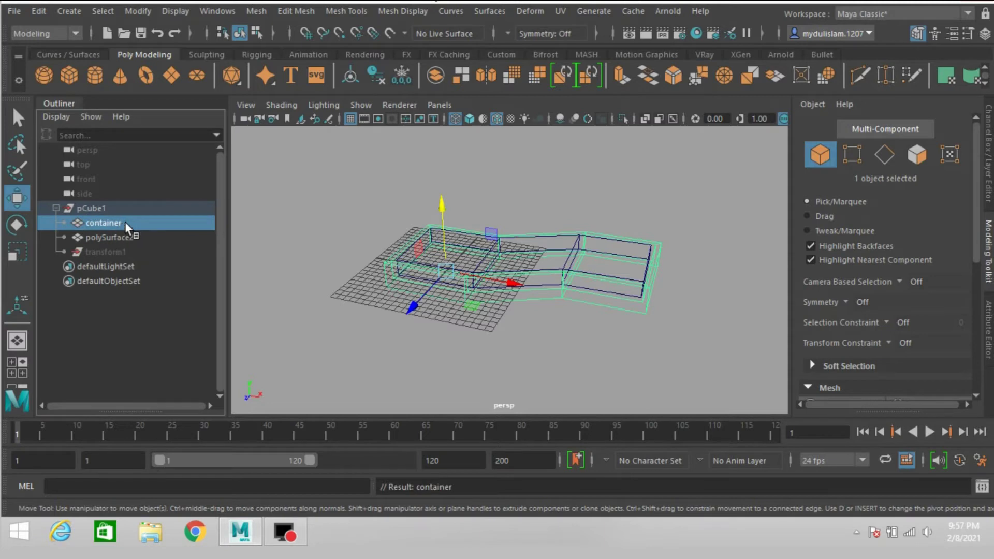
Step: Unparent container and polySurface2 from pCube1 with Shift+P
click(122, 238)
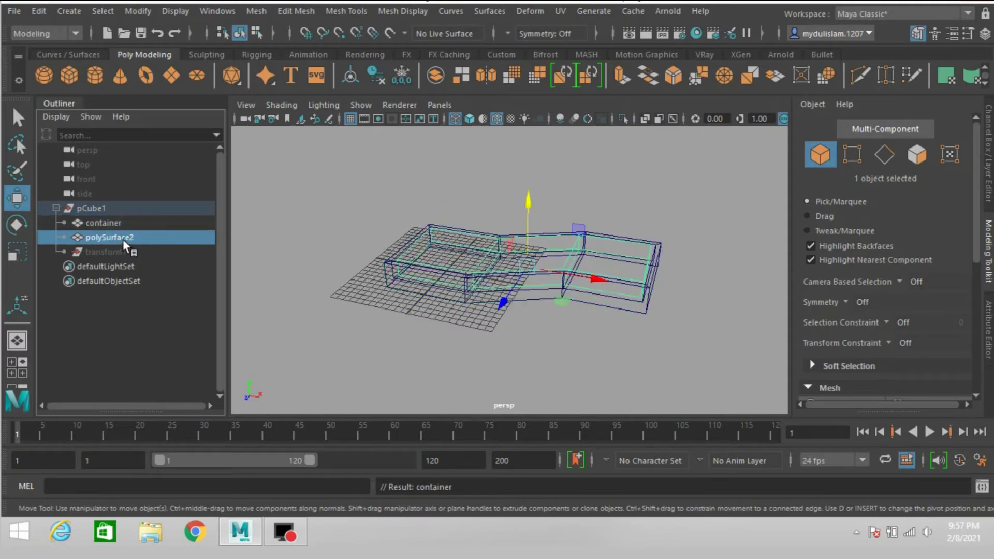
click(106, 224)
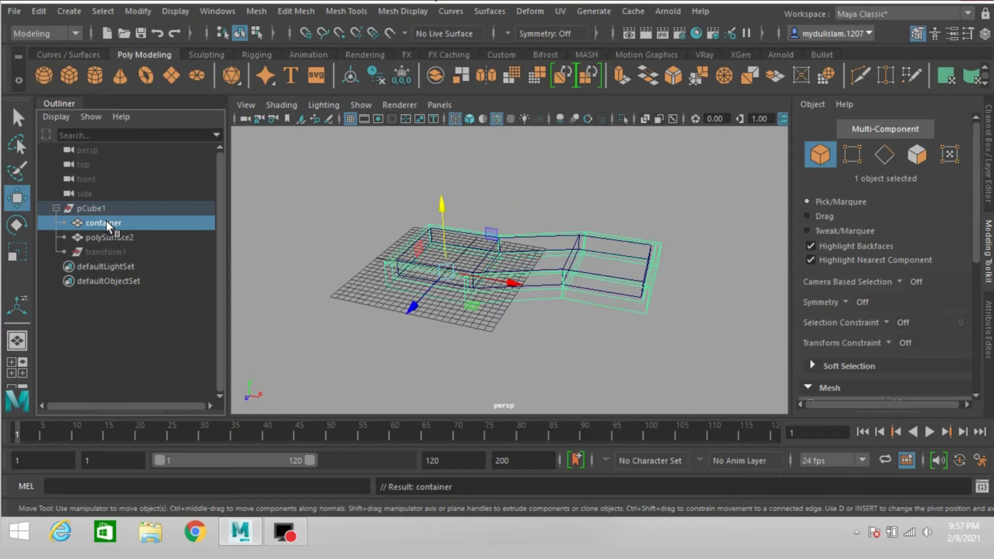
ctrl+click(107, 234)
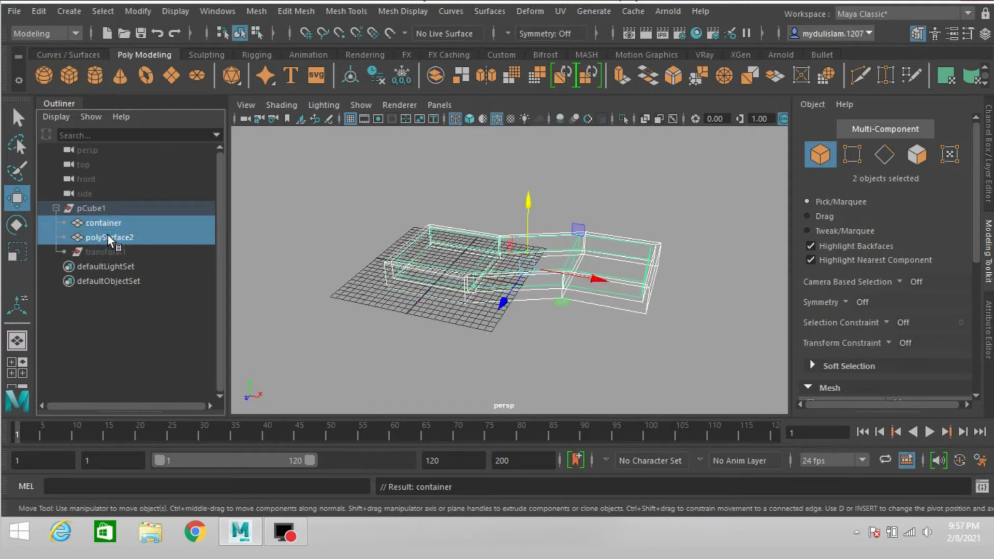
key(shift+p)
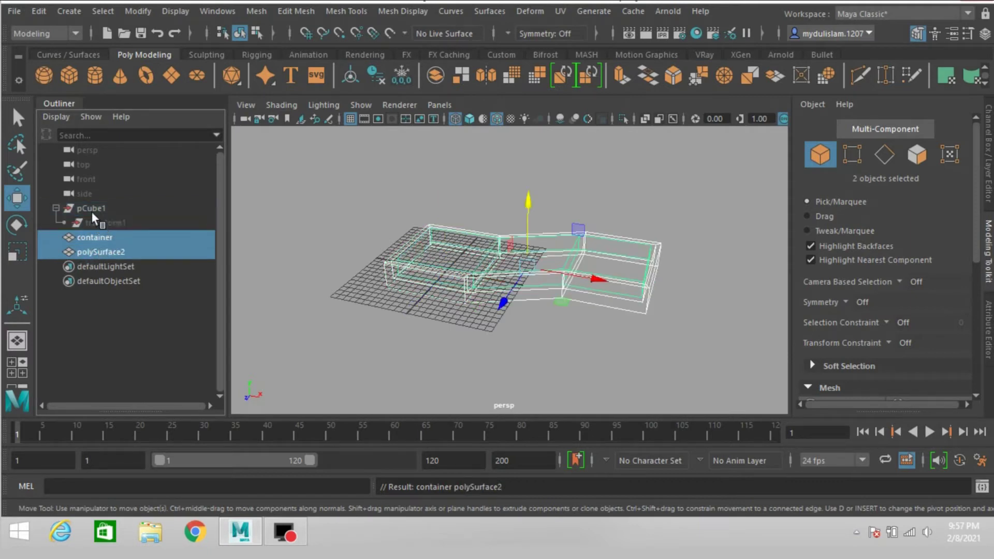
Step: Delete the construction history of both meshes via Edit > Delete by Type > History
click(44, 12)
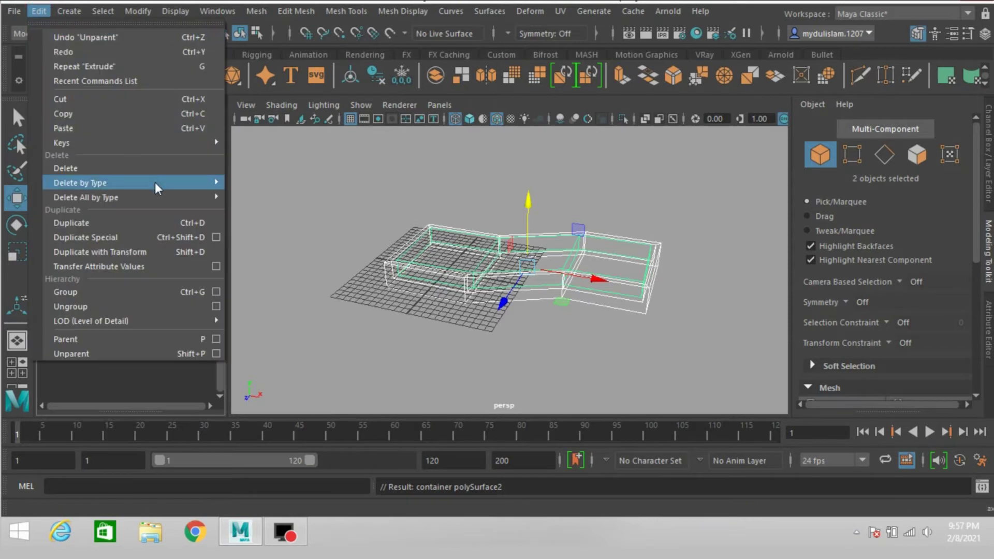
mouse_move(190, 179)
click(248, 182)
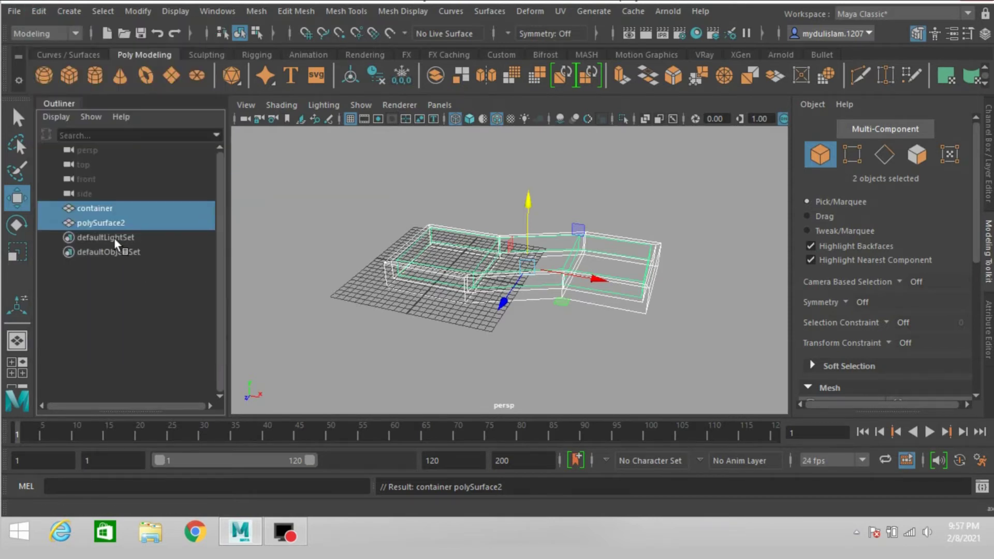
Step: Rename polySurface2 to 'fluid' in the Outliner
click(112, 220)
double_click(111, 223)
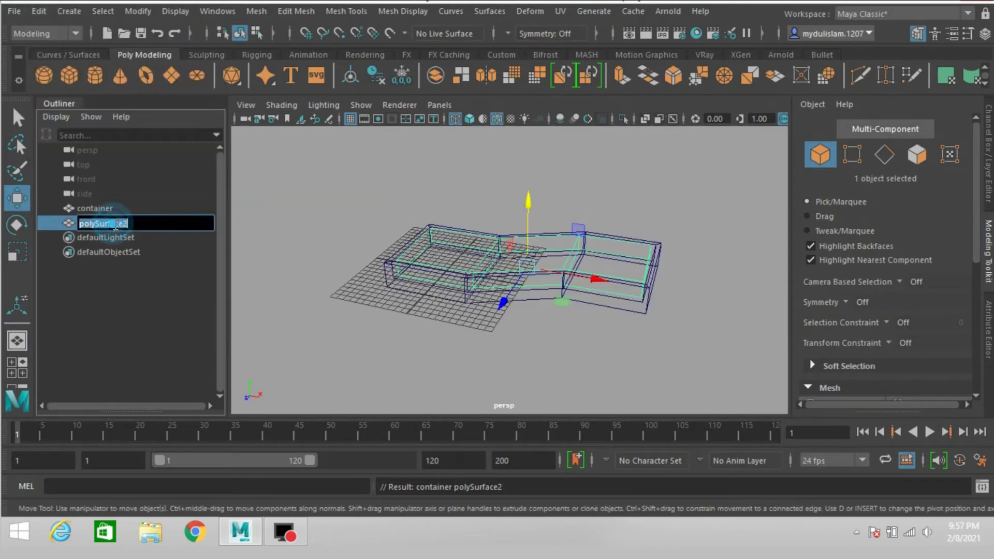
text(flu)
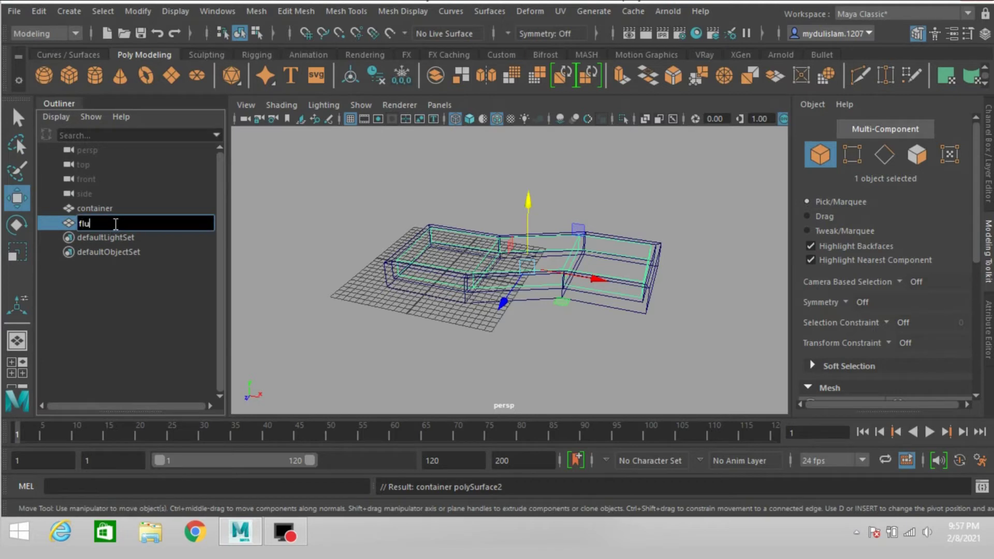
text(id)
key(Return)
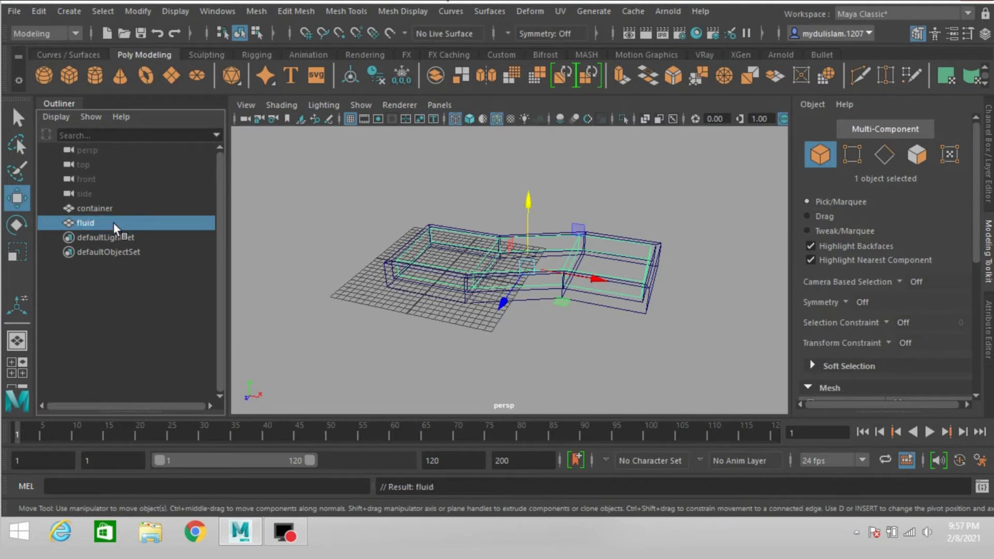
Step: Switch the viewport to Smooth Shade All and select the container and fluid meshes
mouse_move(407, 217)
alt+mouse_down()
mouse_move(395, 244)
mouse_move(420, 207)
mouse_move(479, 205)
mouse_move(506, 262)
mouse_move(489, 240)
mouse_move(445, 298)
mouse_move(480, 293)
alt+mouse_up()
click(469, 119)
click(446, 298)
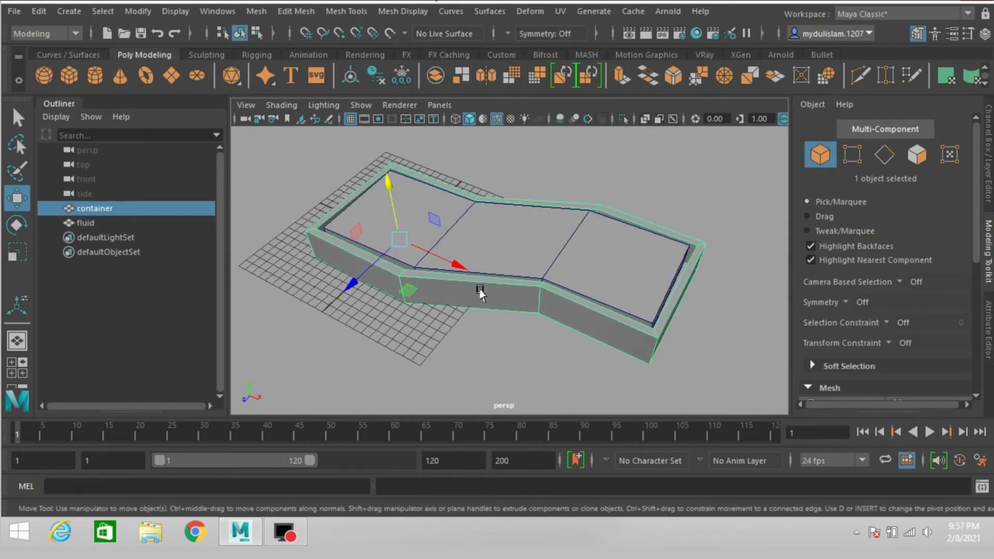
click(474, 247)
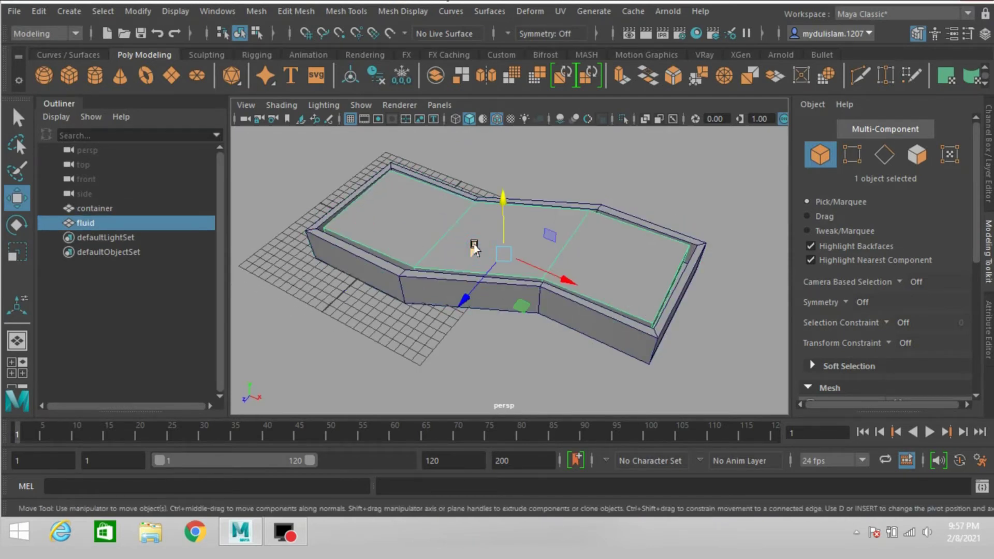
Step: Hide the fluid mesh and select the container's three floor faces
key(h)
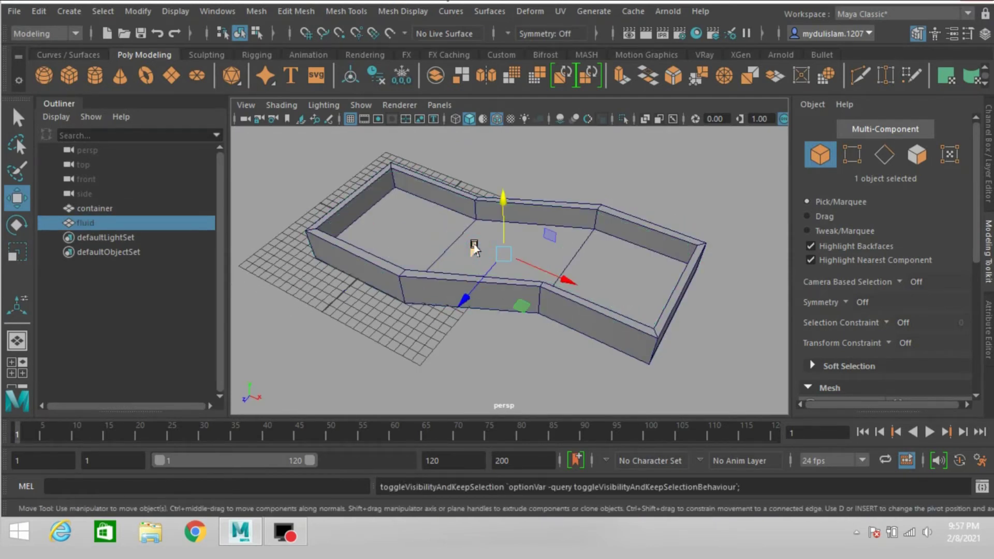
click(918, 153)
double_click(644, 271)
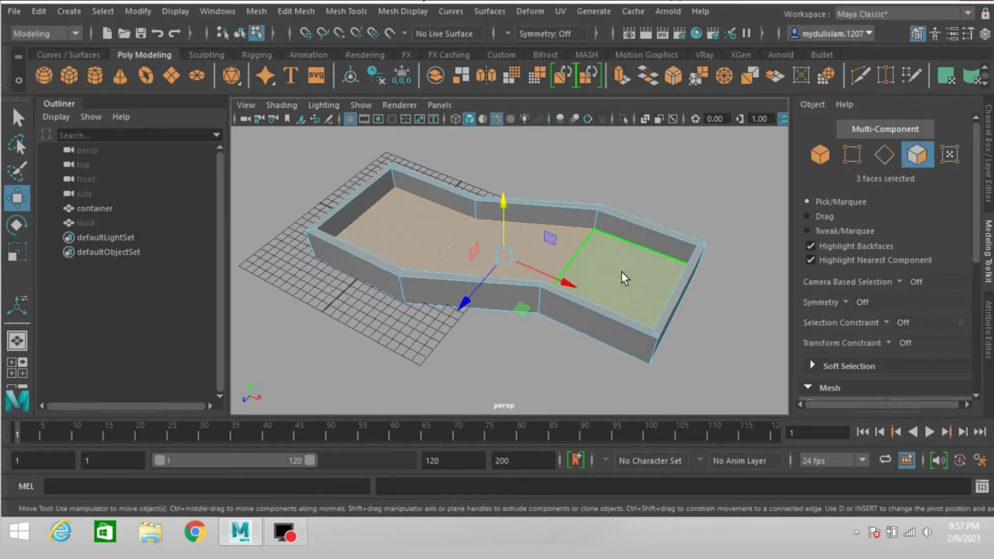
alt+drag(624, 272, 549, 266)
Step: Assign a new Blinn material, blinn1, to the floor faces and show its settings
right_click(551, 263)
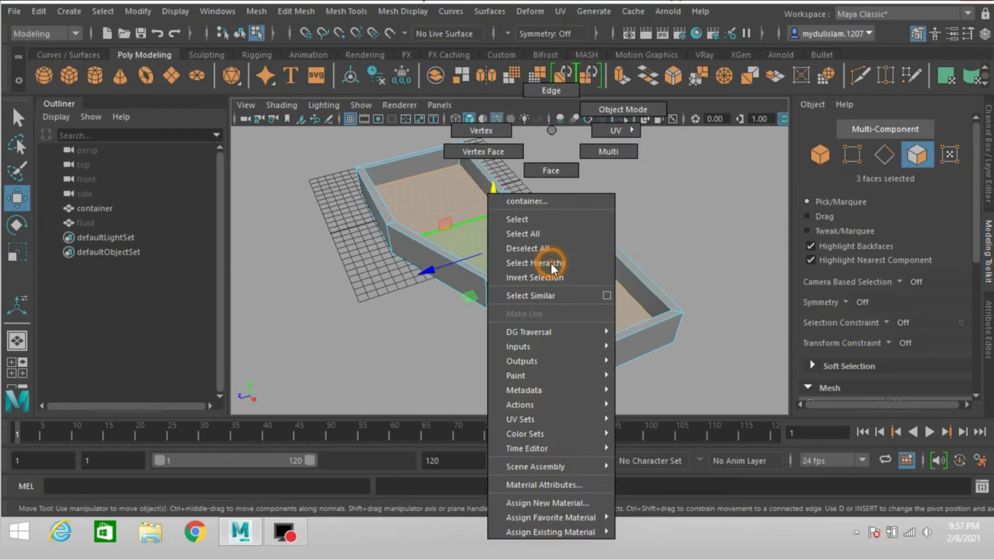
click(547, 502)
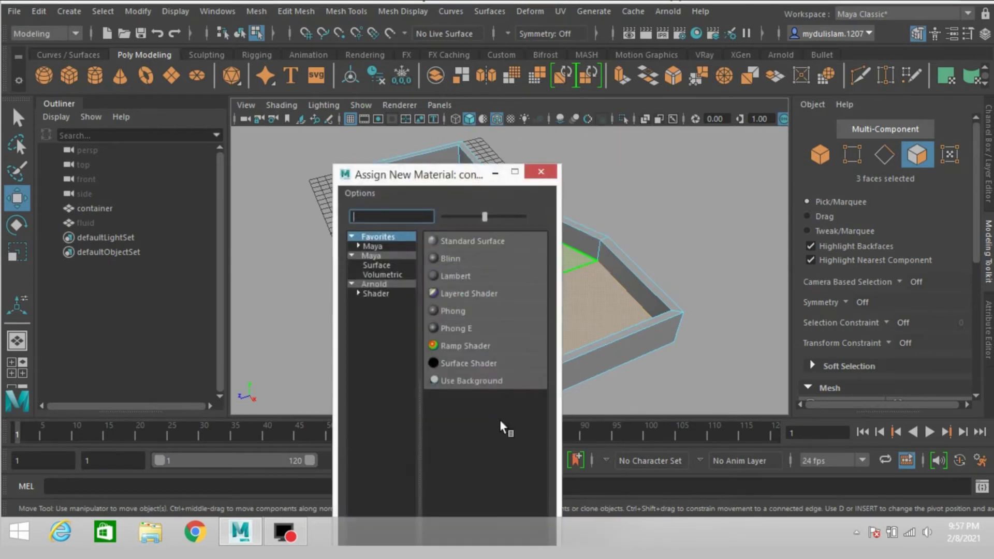
click(449, 258)
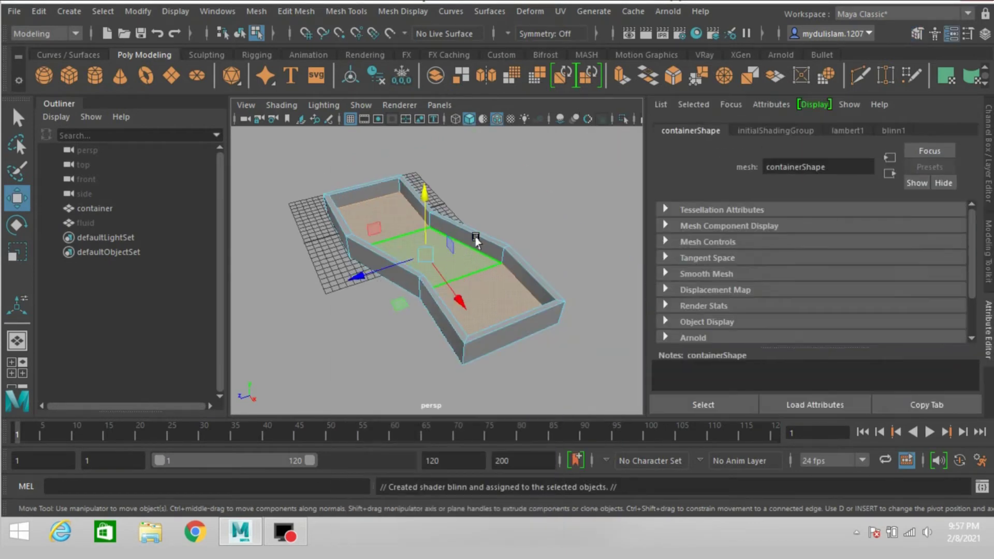
click(893, 131)
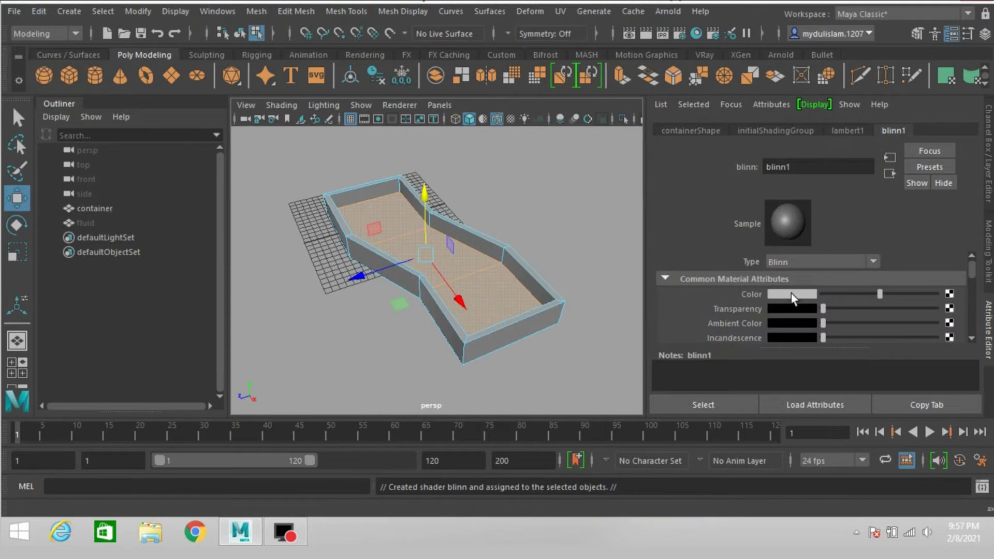
Step: Map a File texture loading Desktop\water.jpg into blinn1's Color
click(949, 294)
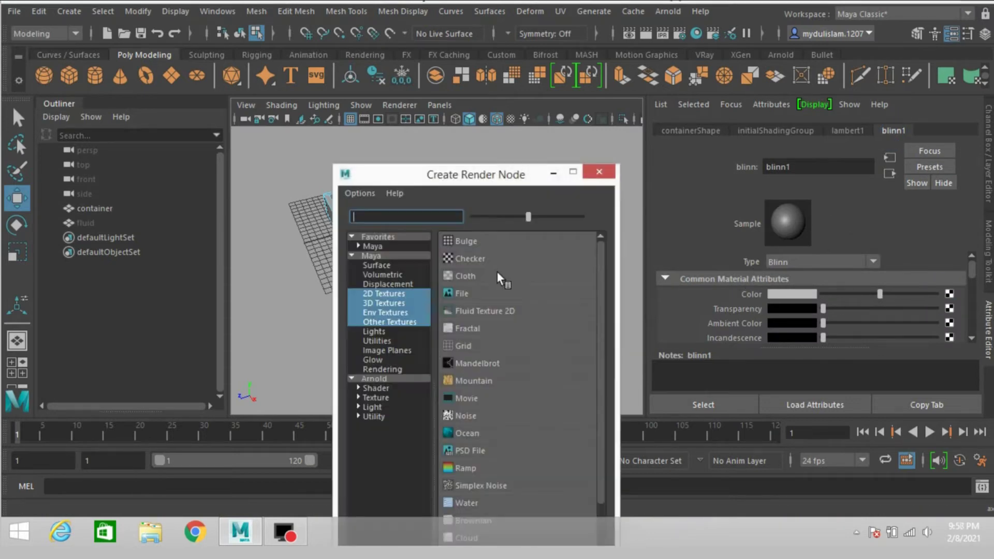
click(468, 292)
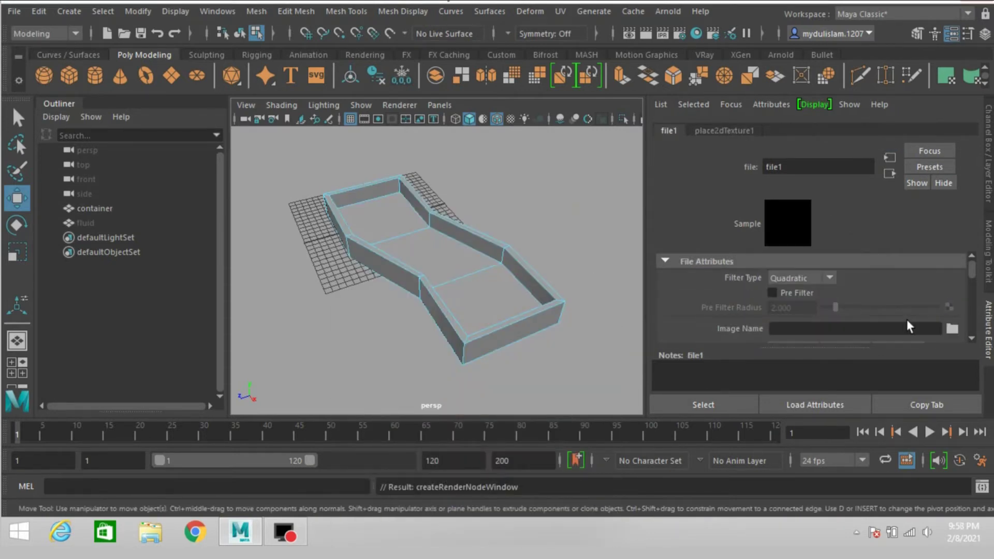
click(952, 329)
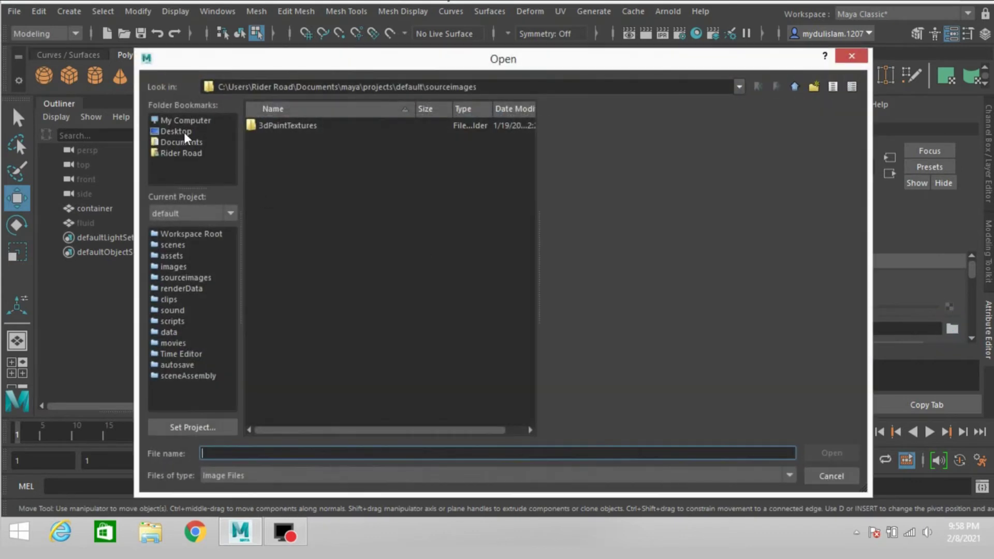
click(185, 132)
click(273, 129)
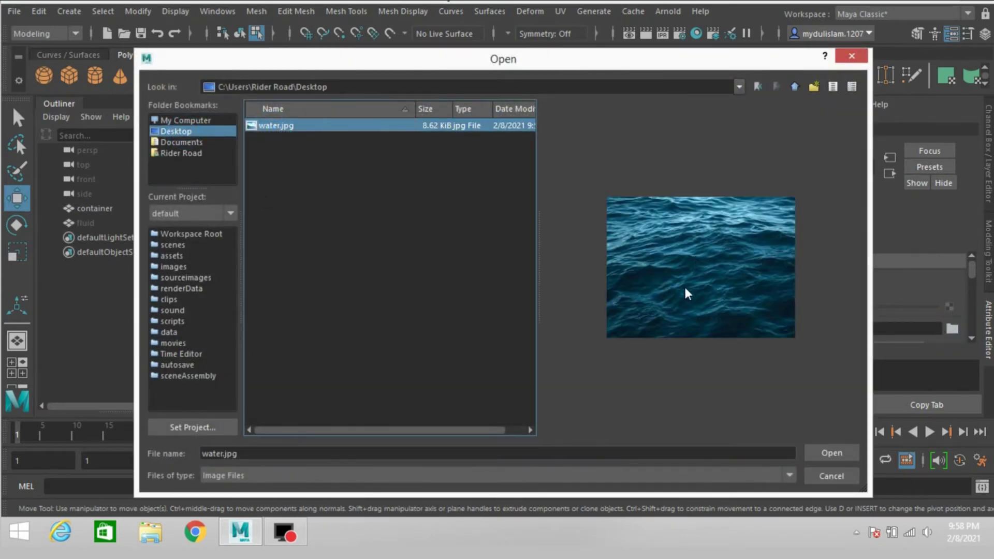
click(822, 453)
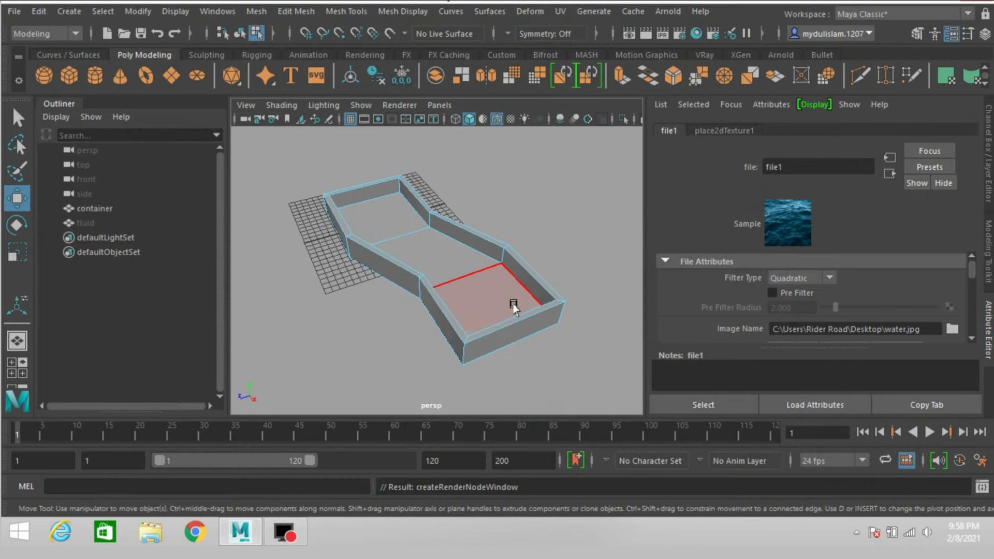
Step: Turn on textured display and zoom in on the pool floor
alt+drag(394, 329, 417, 329)
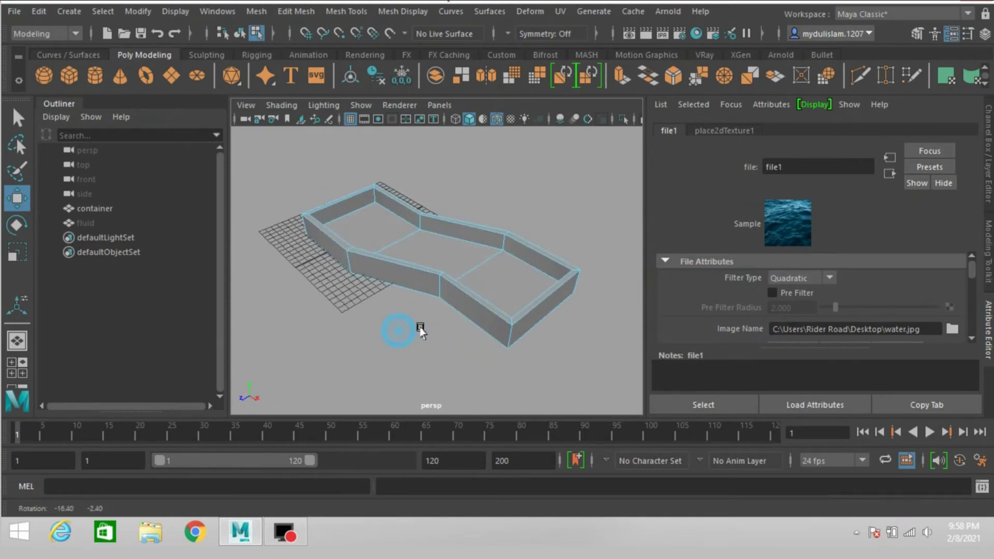
click(513, 118)
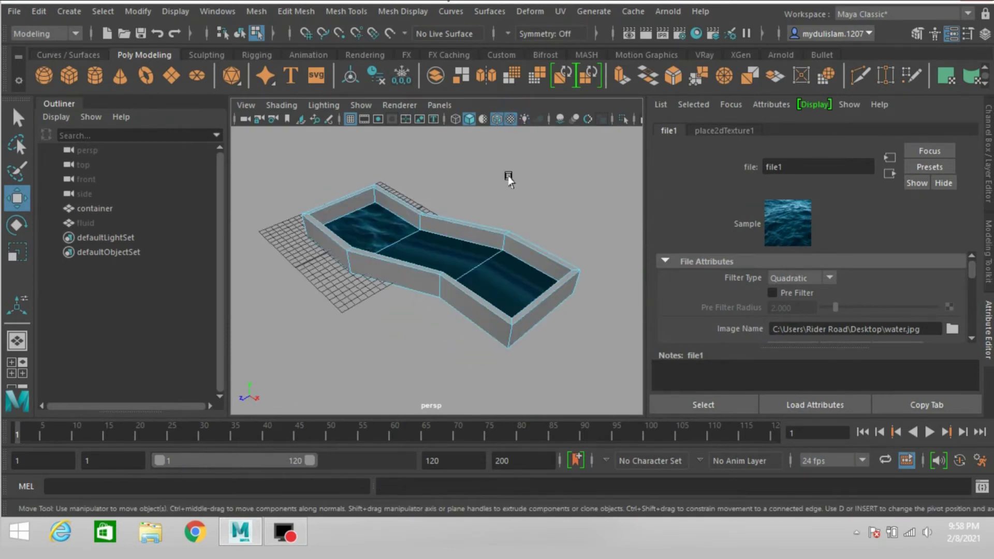
alt+right_drag(506, 176, 873, 197)
Step: Switch to the Channel Box and orbit around the water-textured pool, selecting the right floor face
key(ctrl+a)
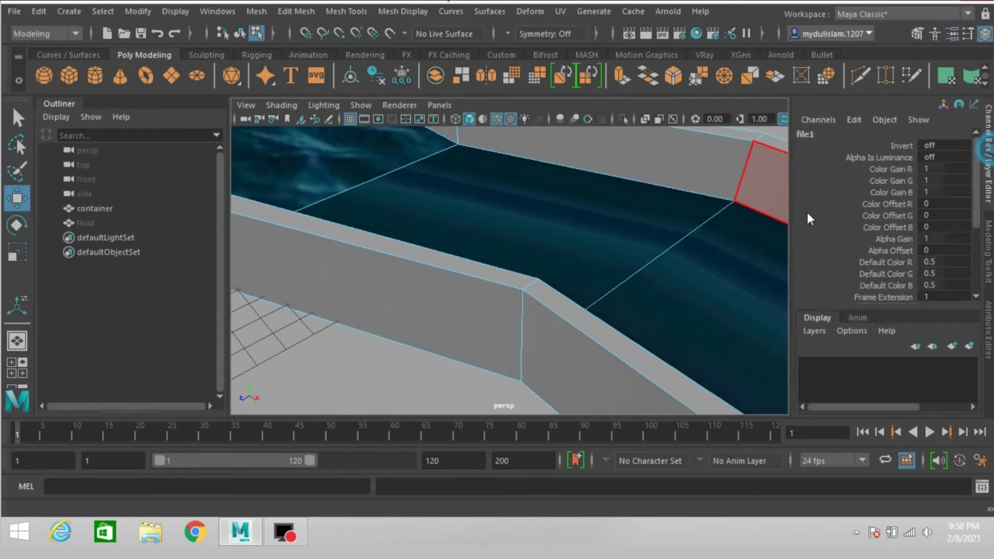
scroll(617, 262, down, 10)
alt+drag(618, 259, 662, 288)
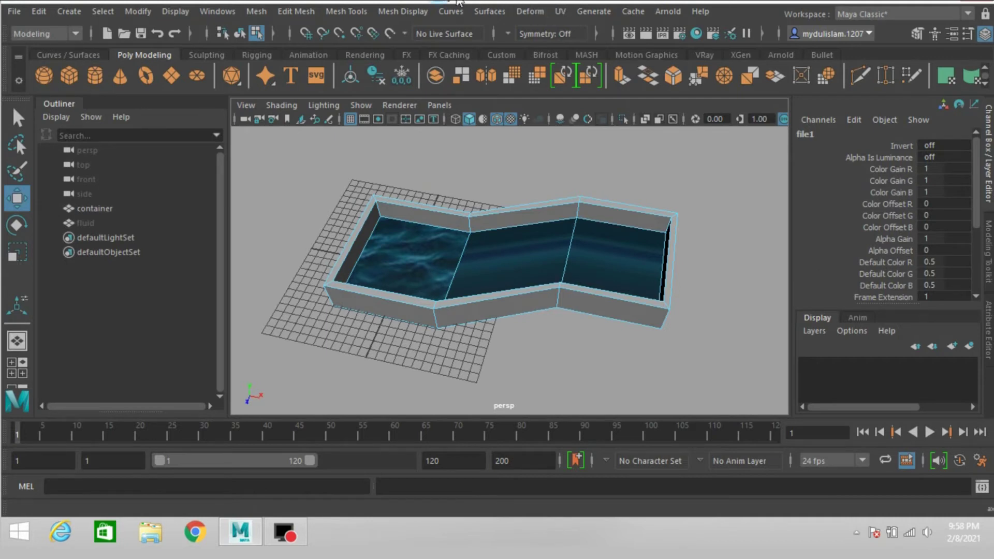
alt+drag(776, 196, 657, 239)
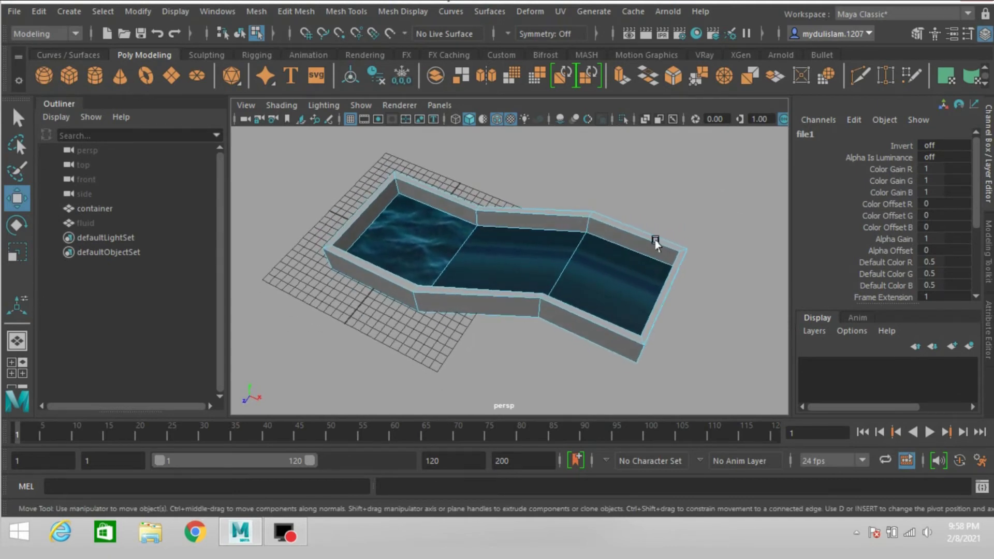
click(610, 286)
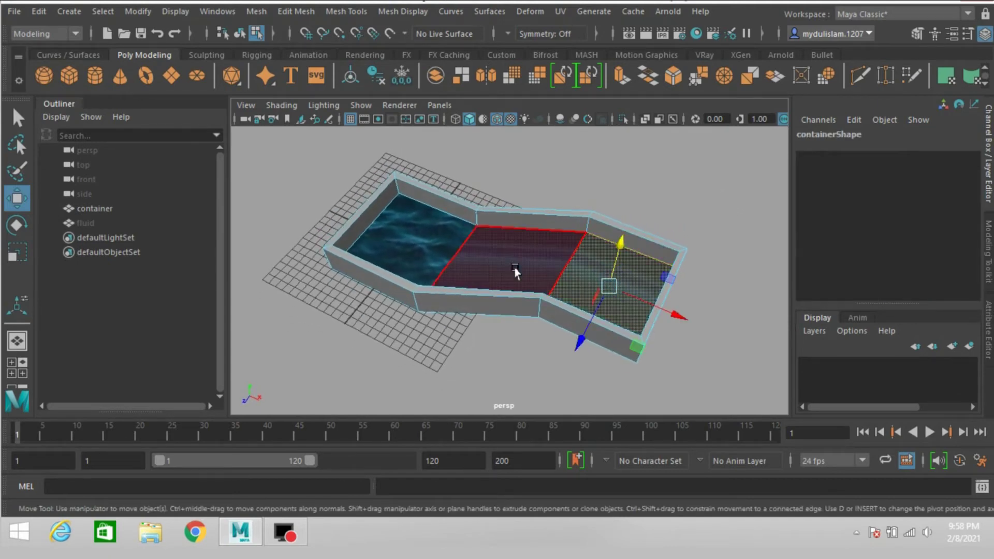
Step: Unhide the fluid mesh and assign it a new Phong material, phong1
click(88, 222)
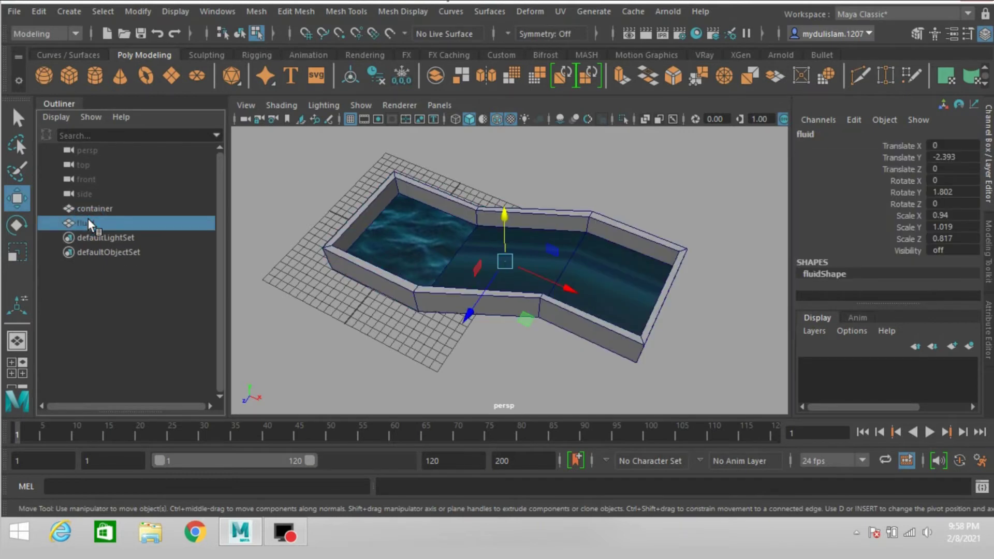
key(h)
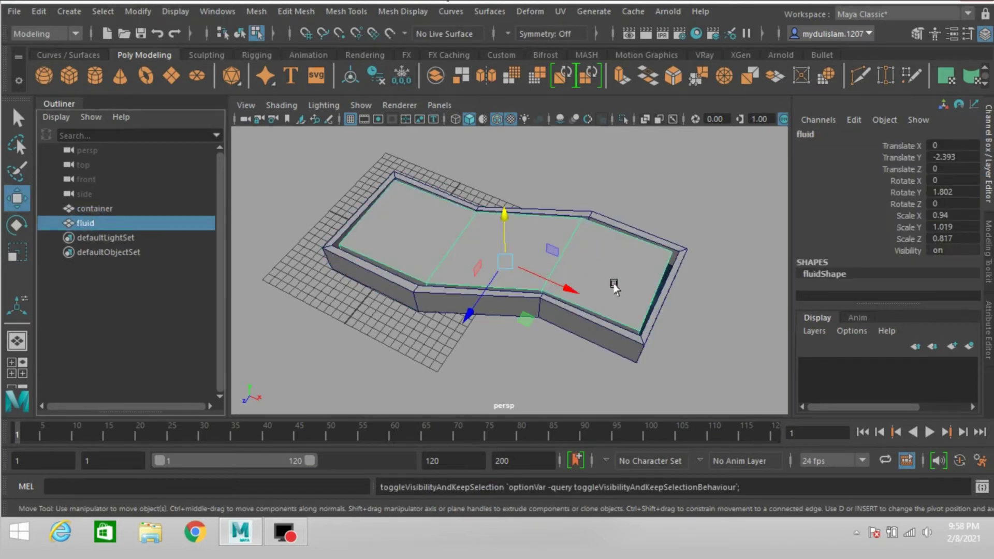
alt+drag(614, 286, 628, 271)
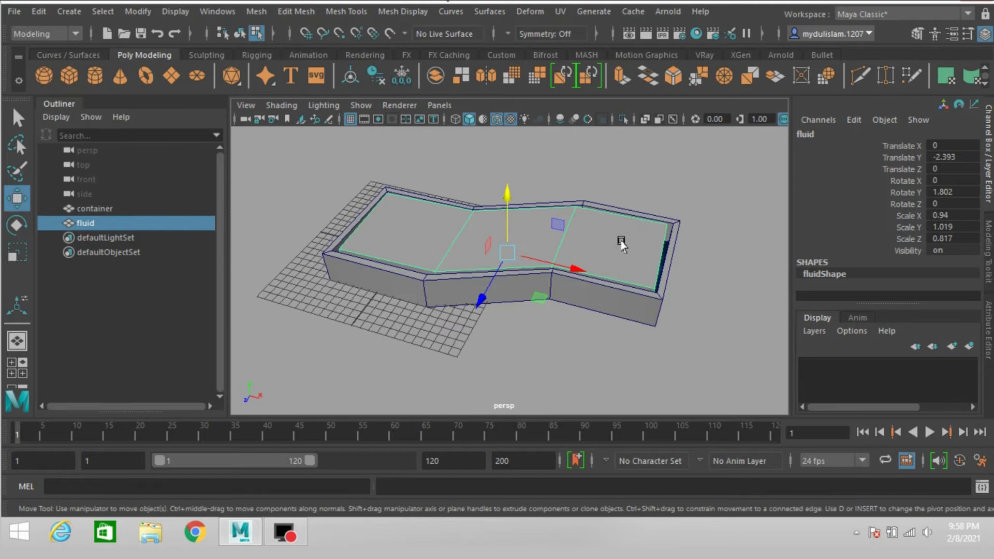
right_drag(608, 250, 608, 502)
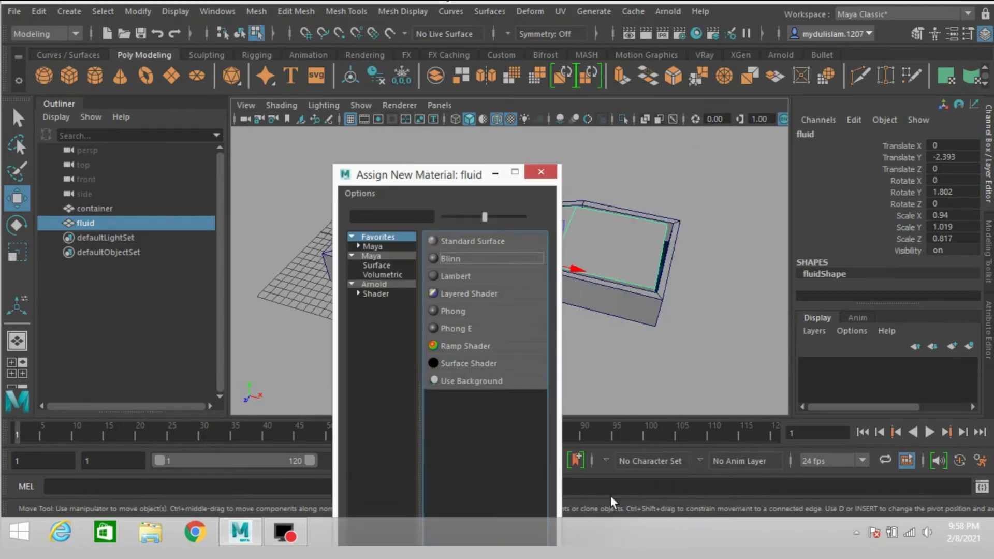
click(465, 312)
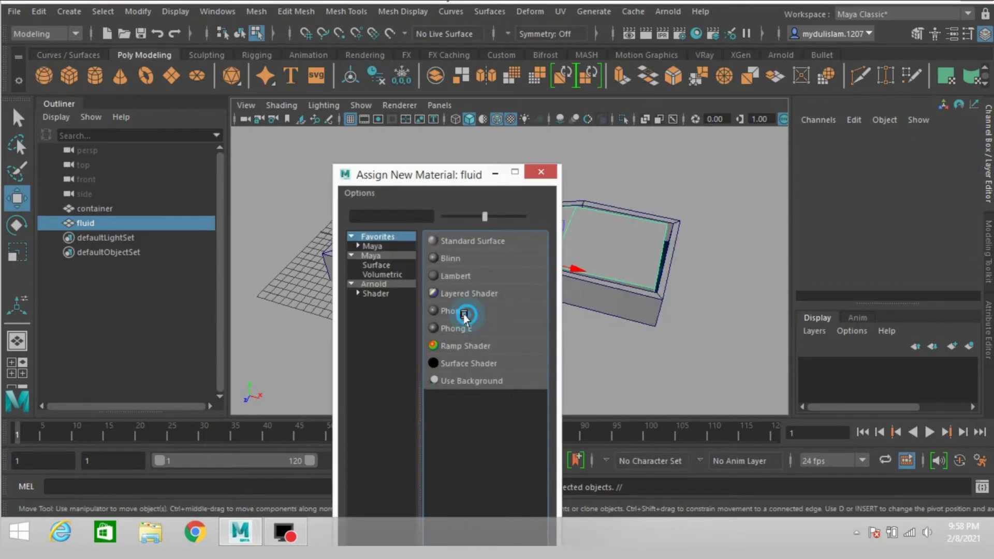
click(774, 131)
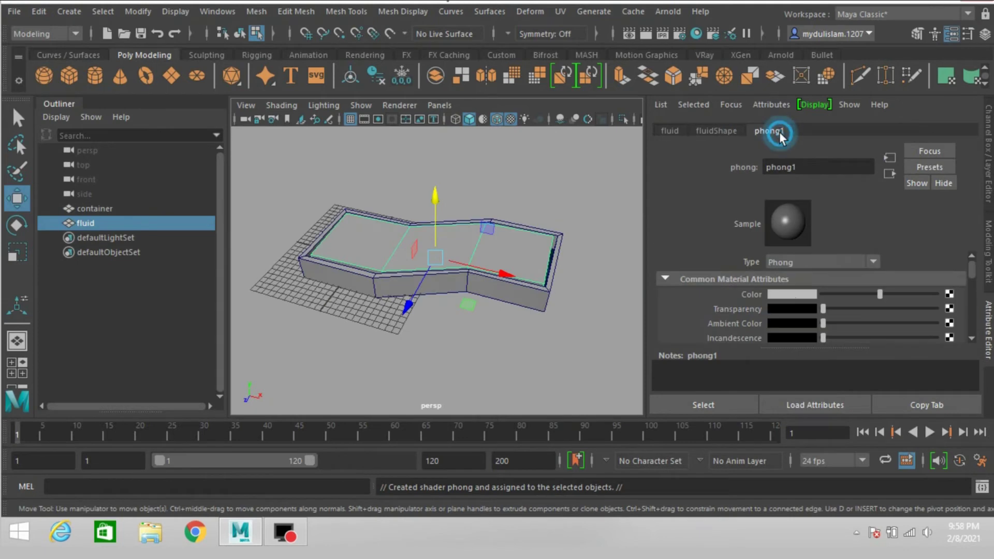
Step: Set phong1's colour to blue (H 221.53, S 0.78), then return to channel values
click(792, 298)
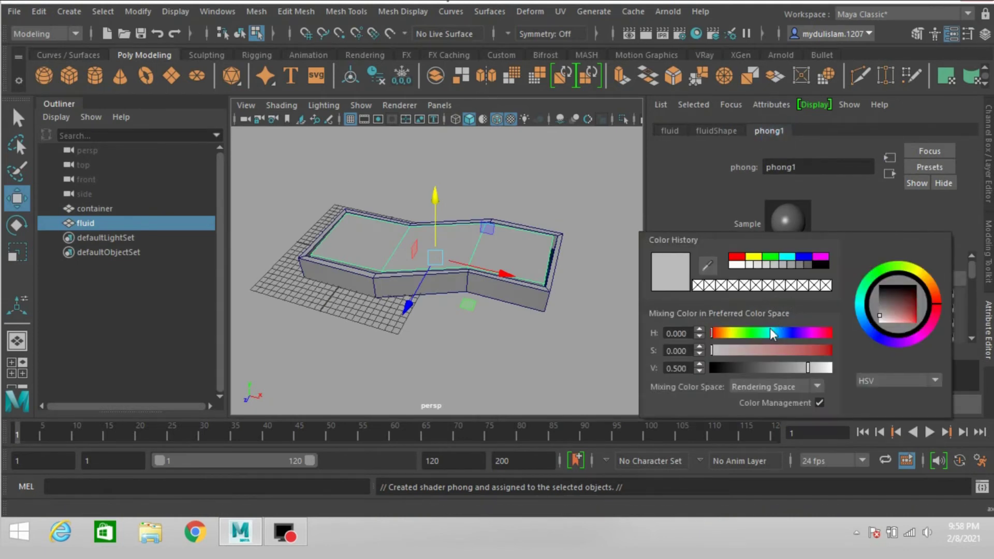
click(784, 331)
click(799, 351)
drag(800, 349, 803, 349)
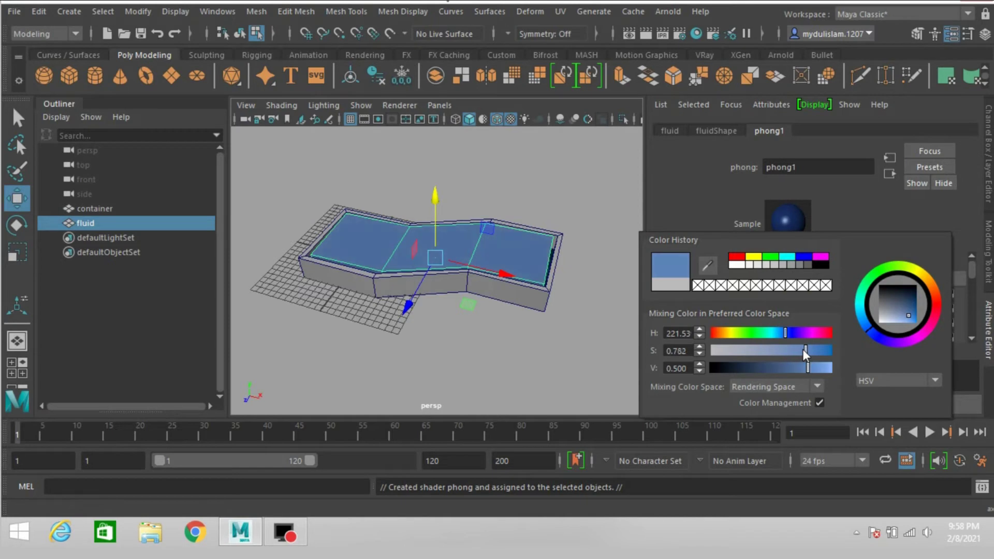
click(987, 153)
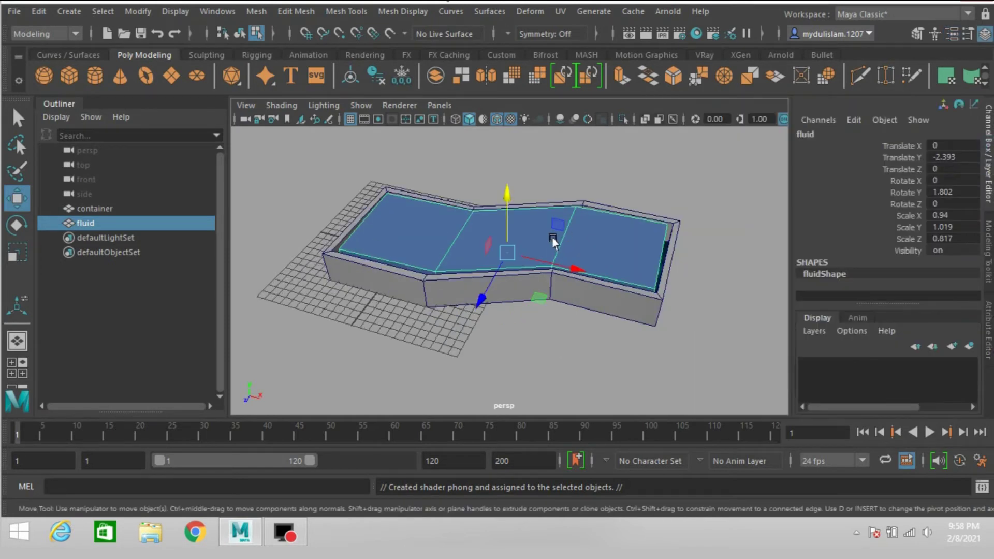
alt+drag(444, 304, 424, 317)
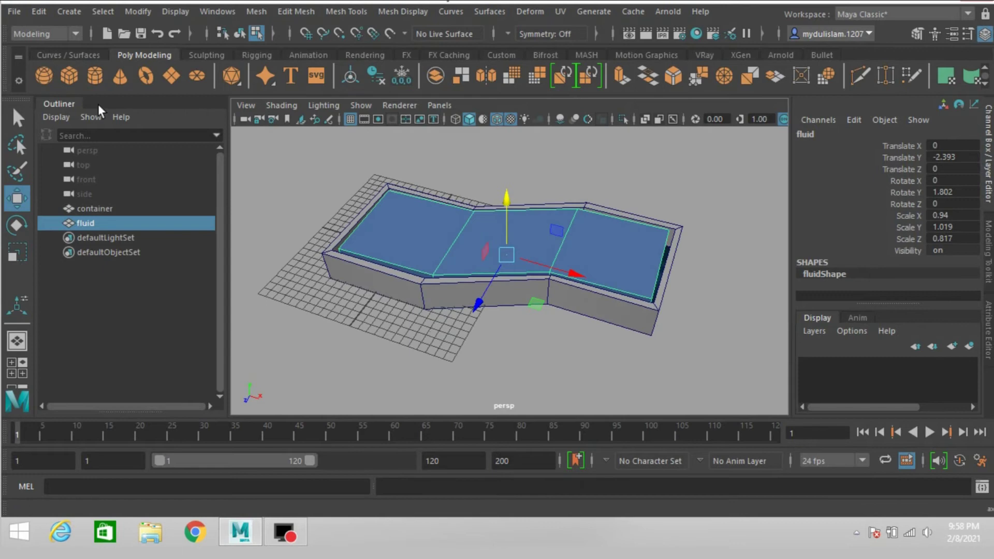
Step: Create polygon cube pCube1 at the origin, switch to wireframe, and select it
click(73, 79)
alt+drag(506, 222, 534, 228)
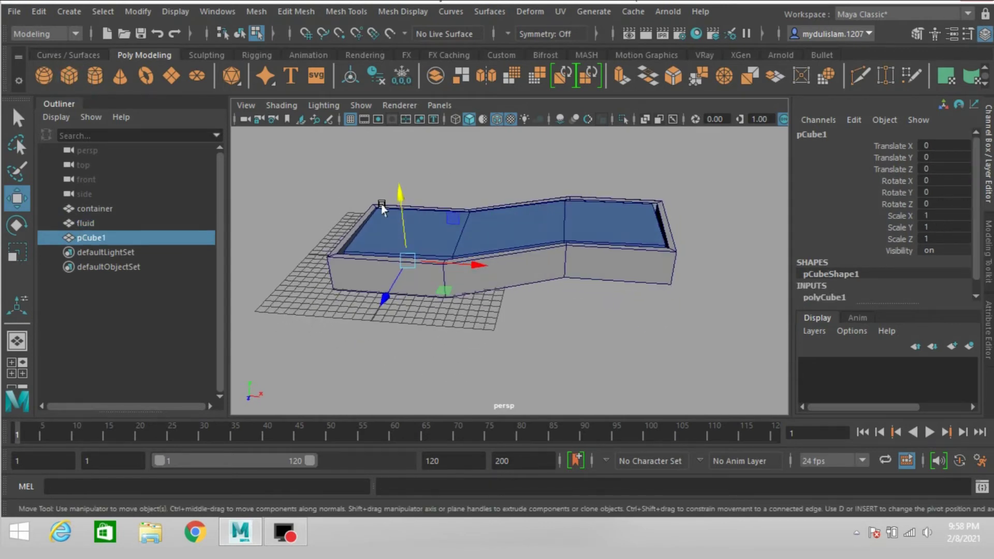
click(455, 123)
mouse_move(491, 189)
alt+mouse_down()
mouse_move(497, 178)
mouse_move(472, 211)
mouse_move(420, 244)
mouse_move(408, 220)
mouse_move(468, 287)
mouse_move(488, 240)
mouse_move(346, 250)
alt+mouse_up()
click(426, 259)
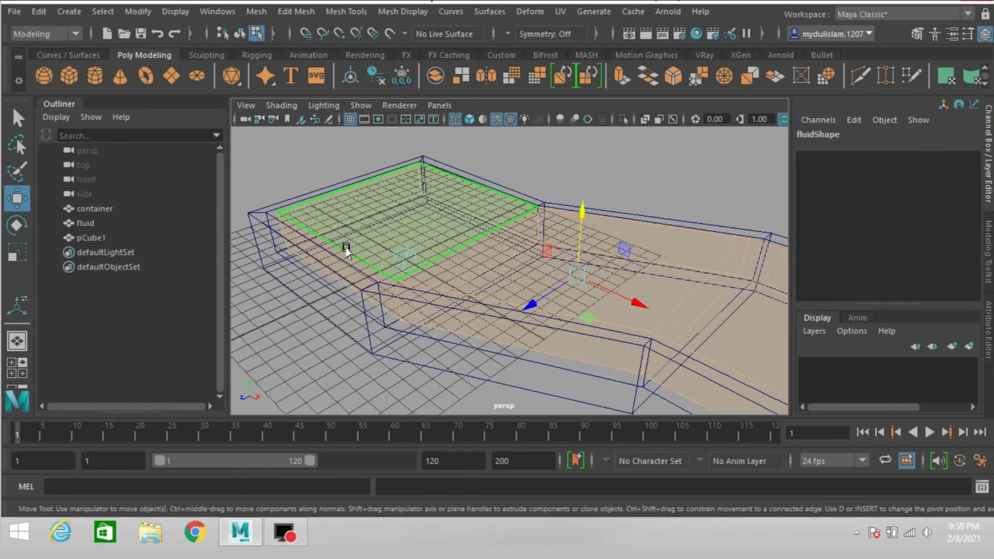
key(ctrl+z)
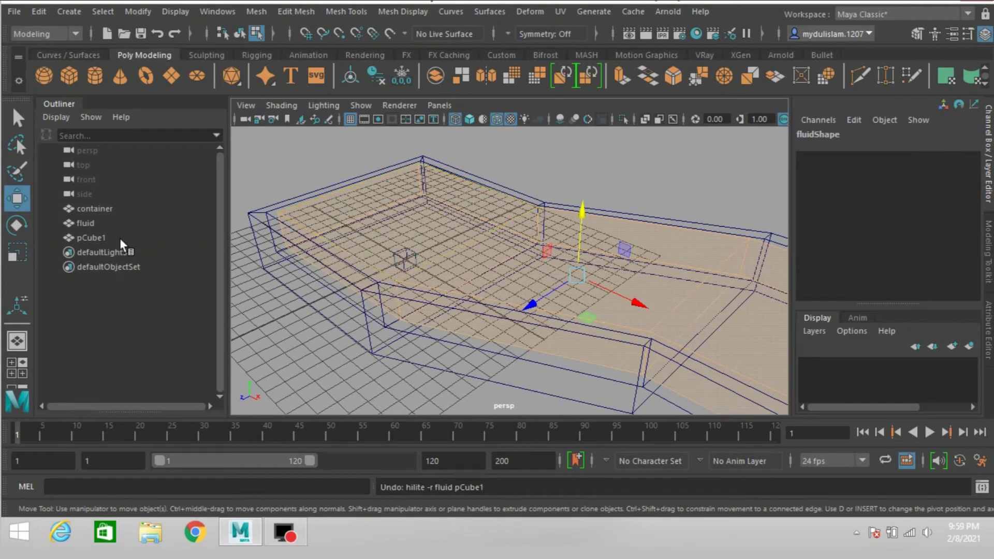
click(96, 238)
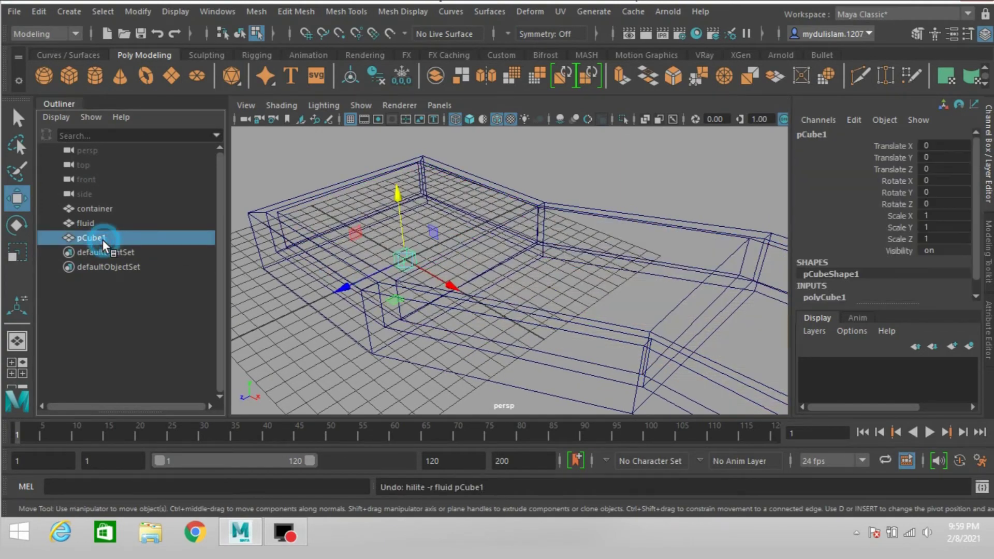
Step: Scale the cube along its depth so it spans the container's width
click(917, 34)
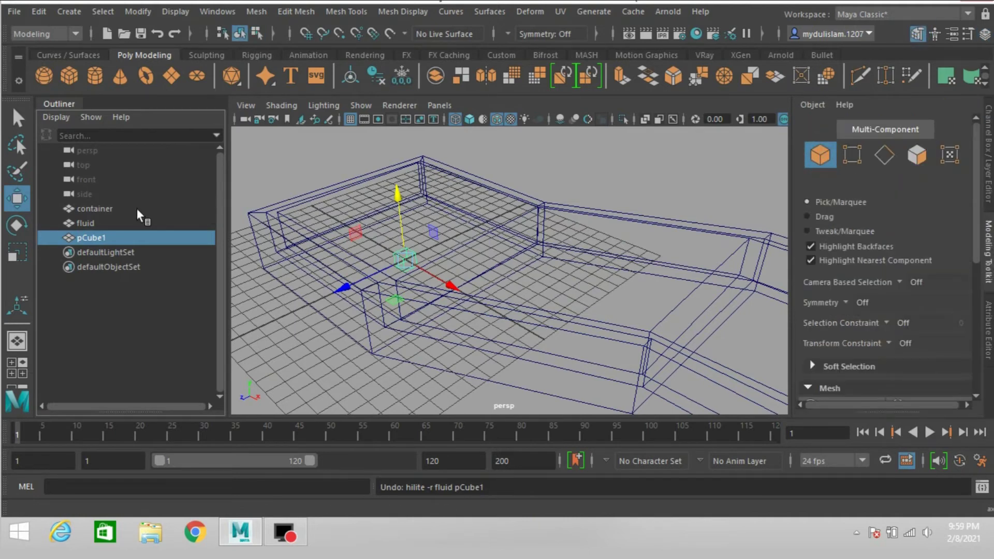
click(17, 253)
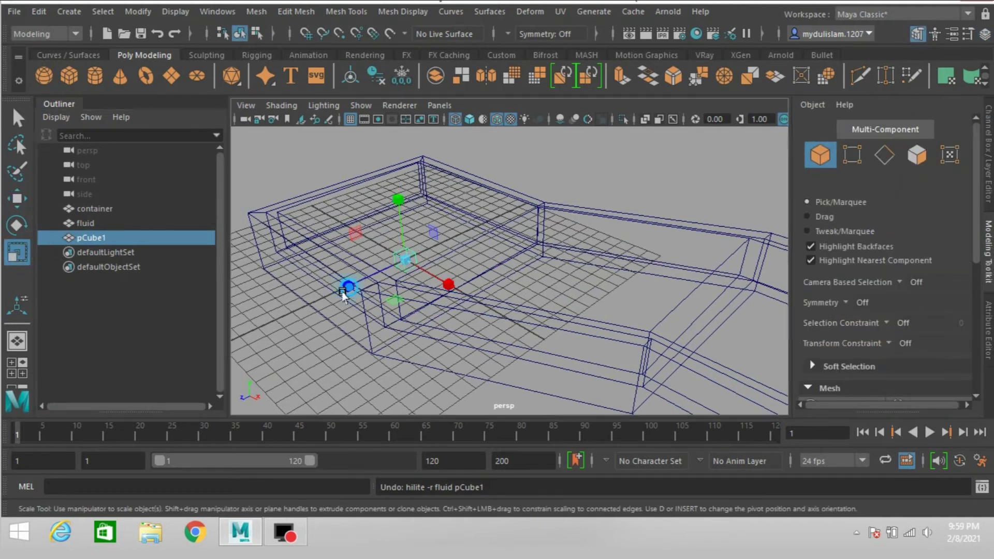
drag(341, 294, 254, 335)
drag(348, 290, 286, 317)
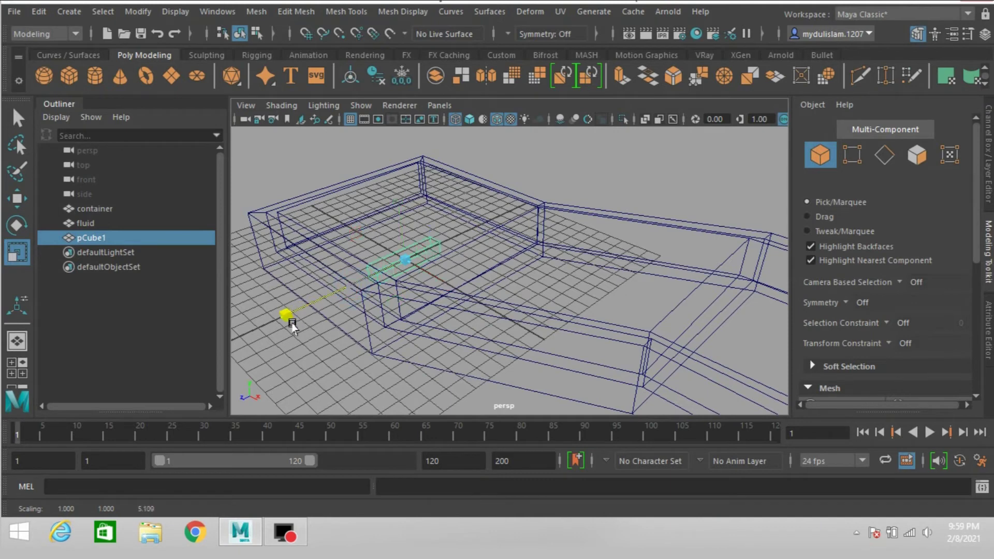
drag(347, 284, 295, 311)
alt+drag(375, 309, 442, 276)
Step: Raise the cube and scale it taller into a thin upright paddle
click(15, 199)
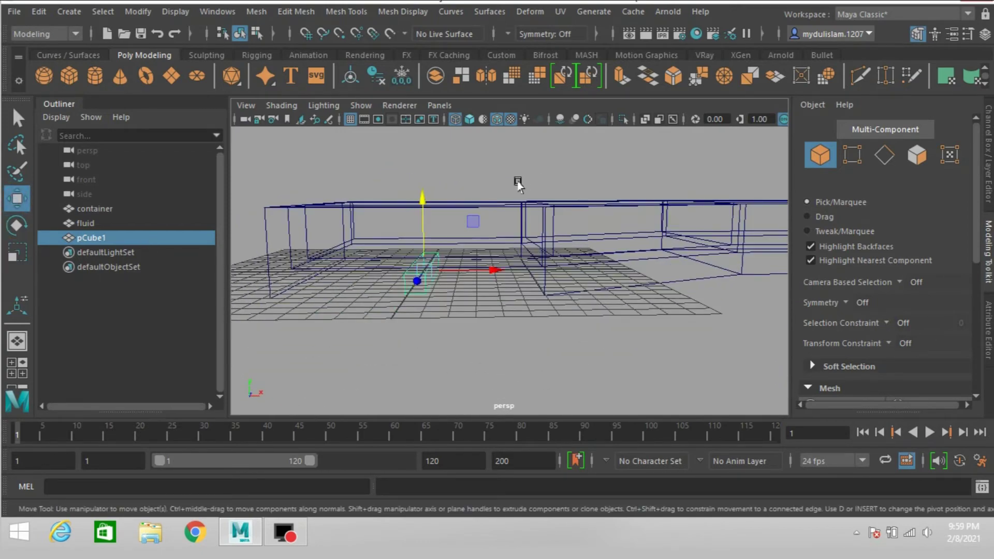
drag(426, 203, 510, 200)
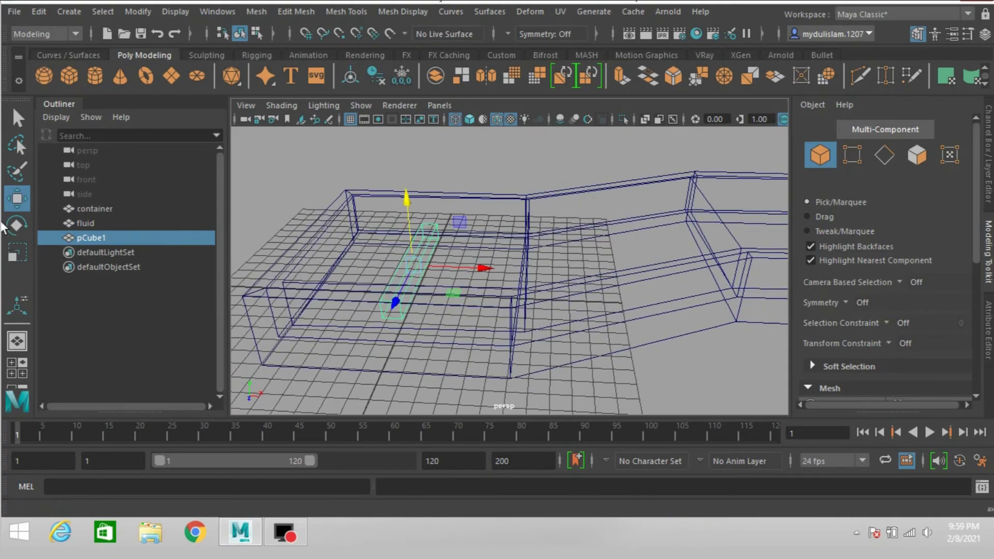
click(21, 253)
click(21, 252)
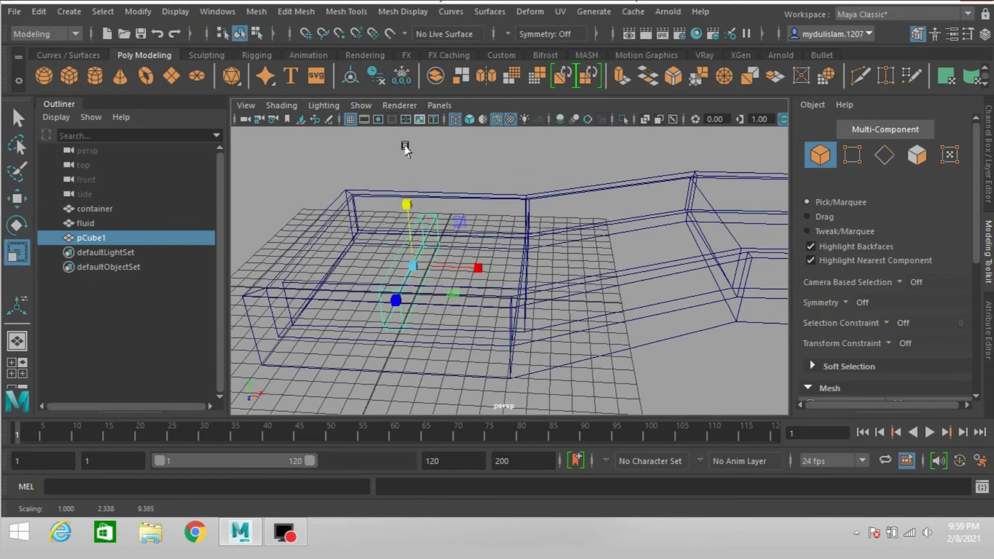
drag(407, 213, 406, 184)
alt+drag(446, 216, 461, 216)
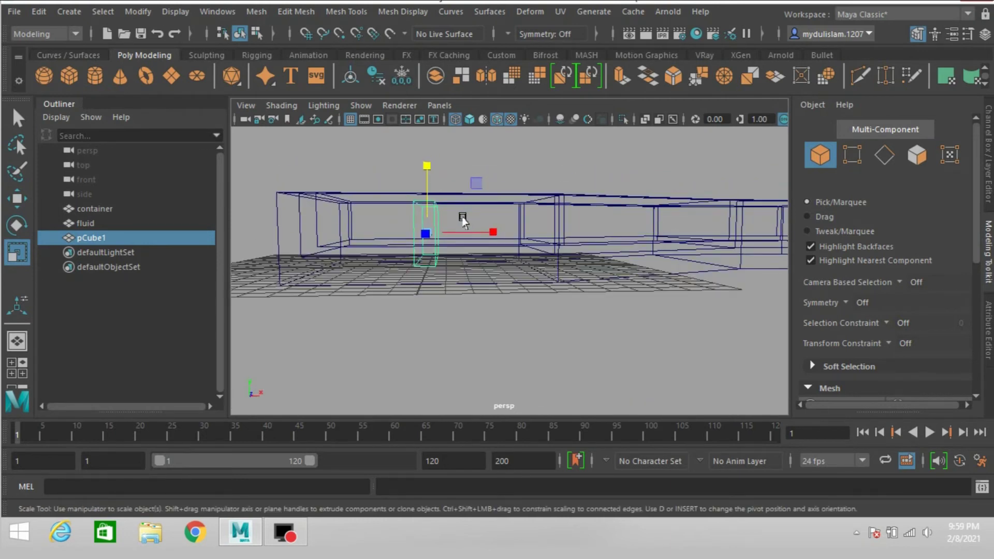
click(17, 198)
drag(419, 164, 426, 154)
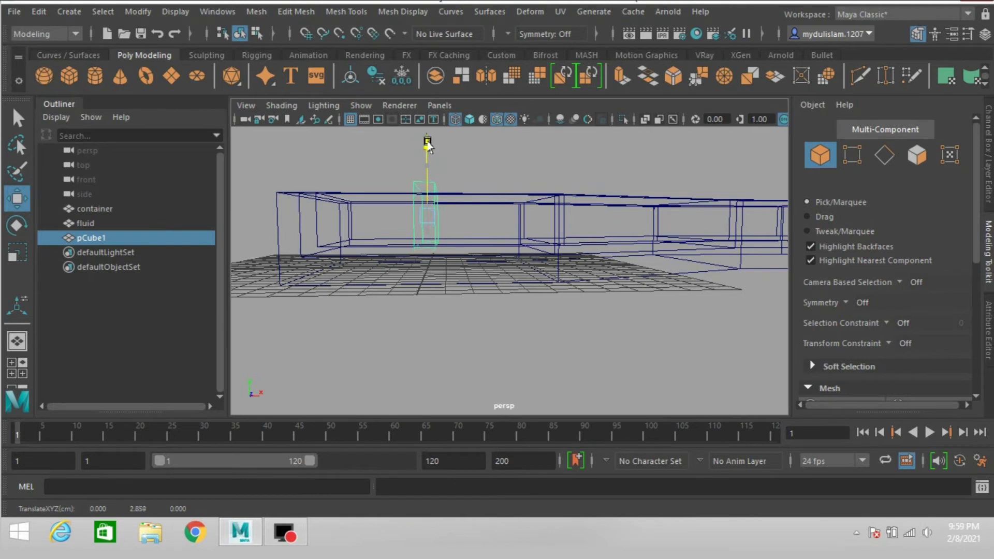
drag(427, 141, 427, 141)
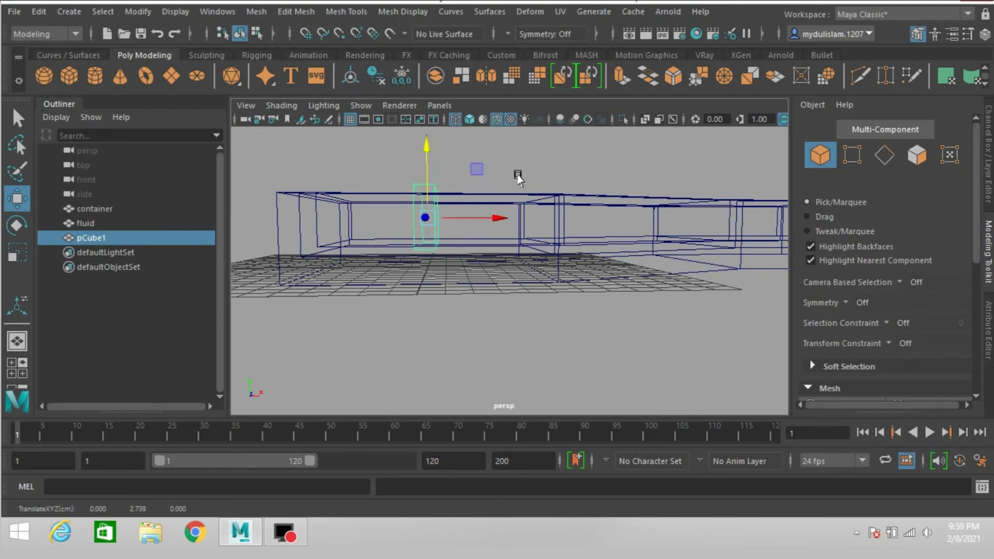
Step: Slide the paddle to the container's left end and turn on smooth shading
alt+drag(517, 176, 533, 214)
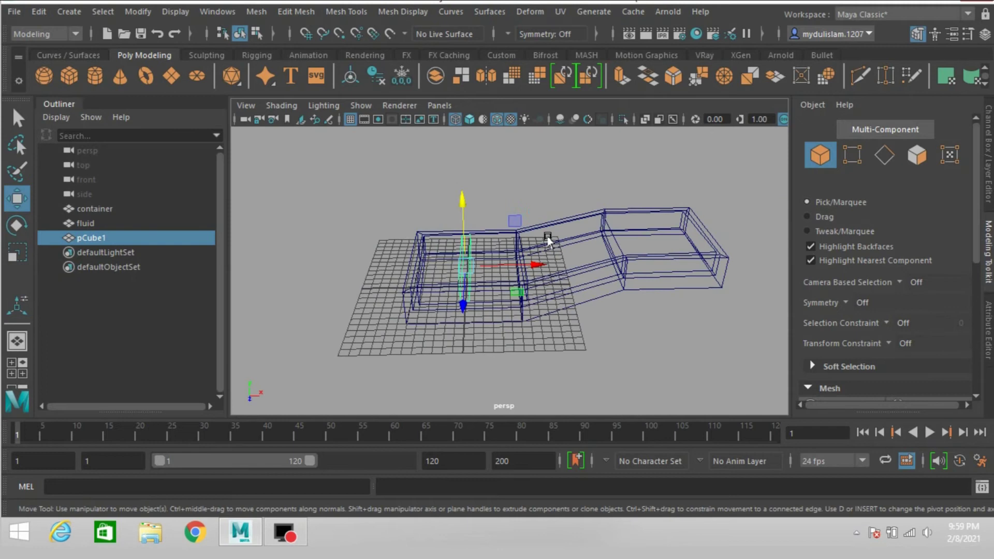
alt+drag(548, 239, 544, 223)
middle_drag(536, 236, 511, 238)
alt+drag(543, 240, 535, 252)
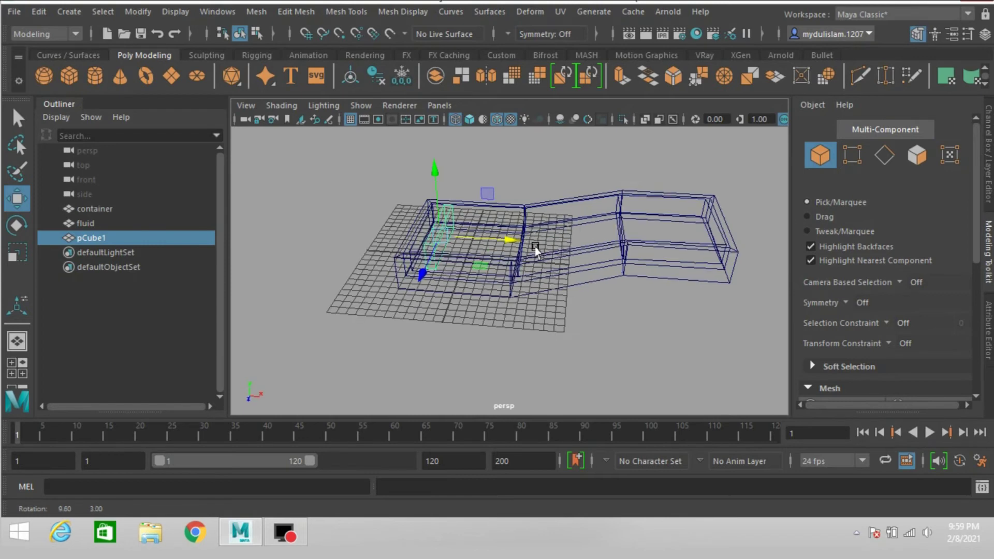
click(469, 119)
alt+drag(560, 218, 554, 239)
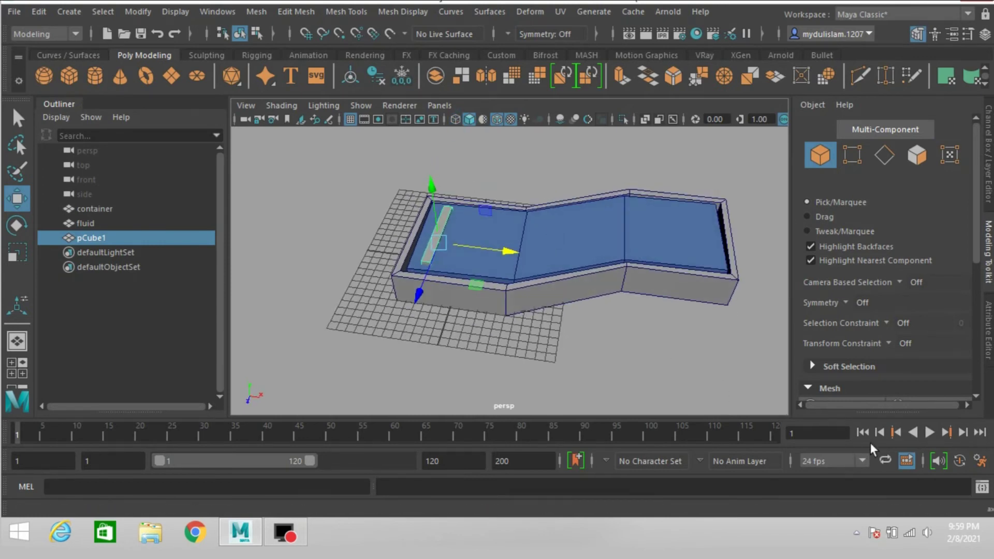
Step: Freeze the paddle's transforms, set playback end to 150, and push it against the left wall
click(138, 11)
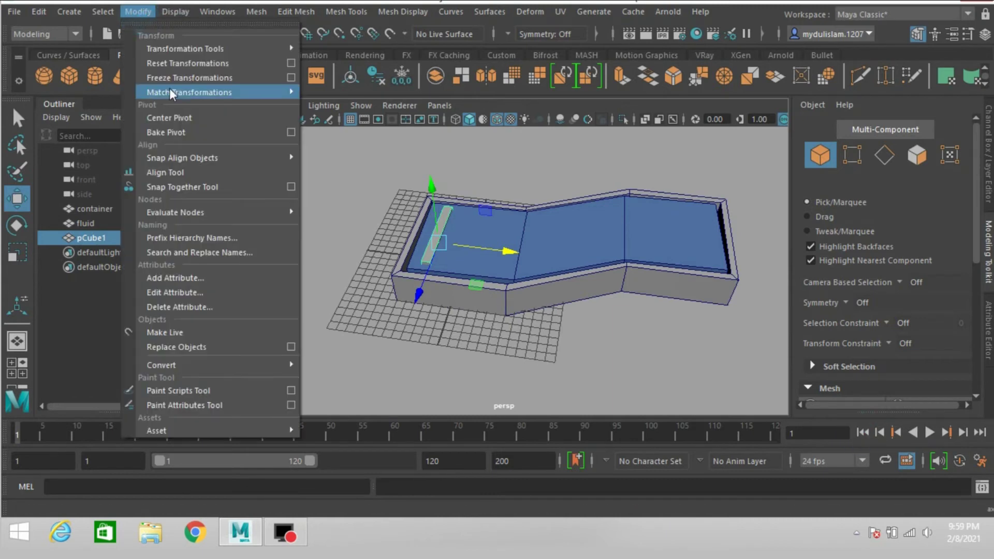
click(178, 78)
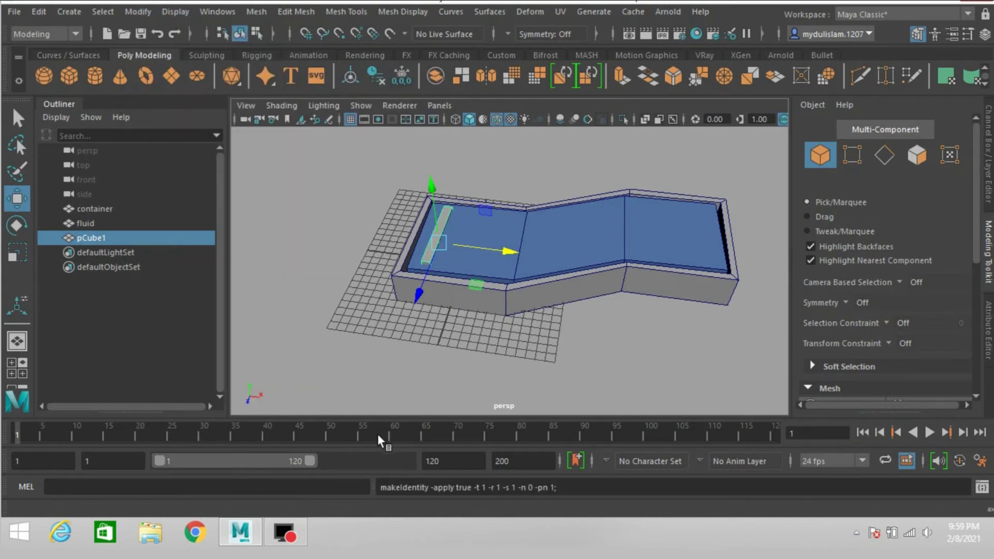
drag(310, 461, 374, 469)
click(448, 461)
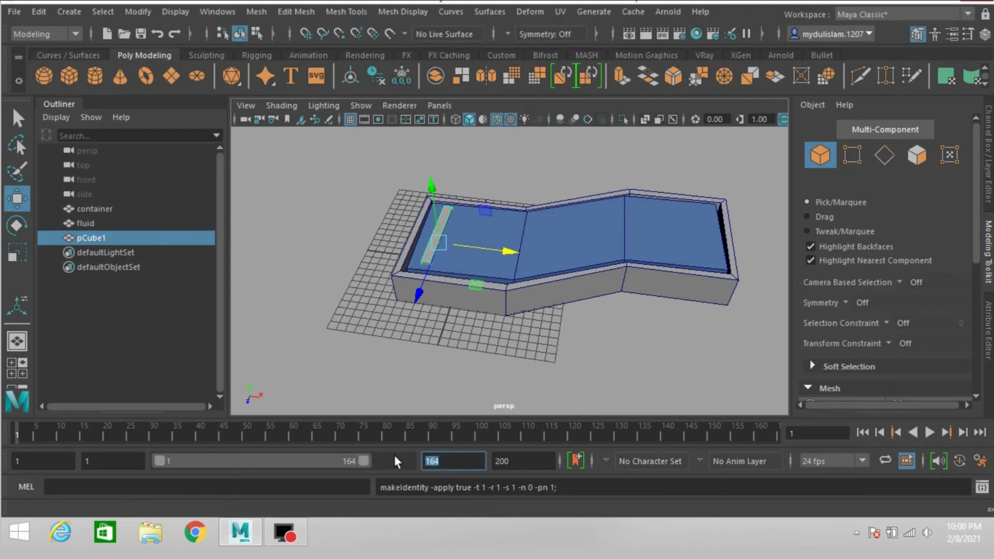
text(150)
key(Return)
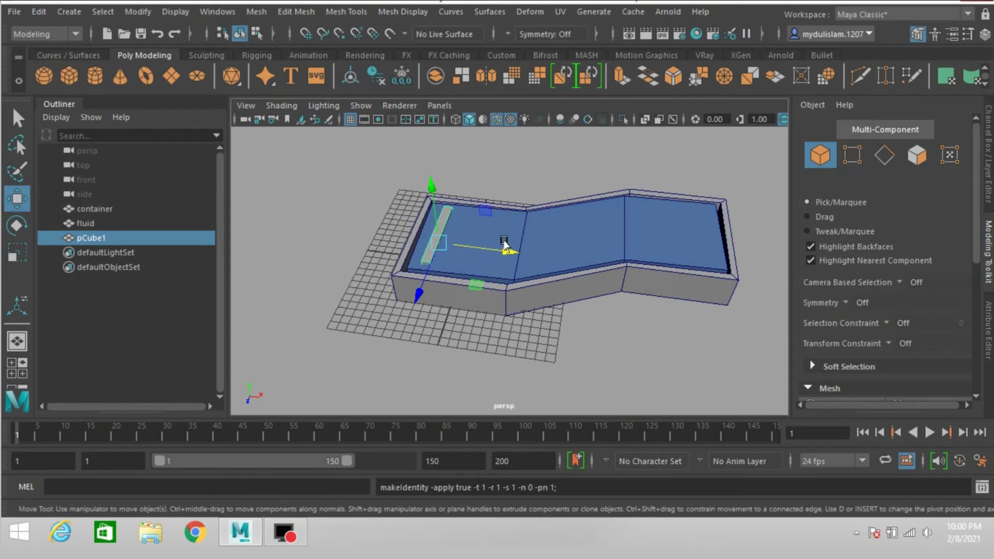
drag(505, 247, 496, 257)
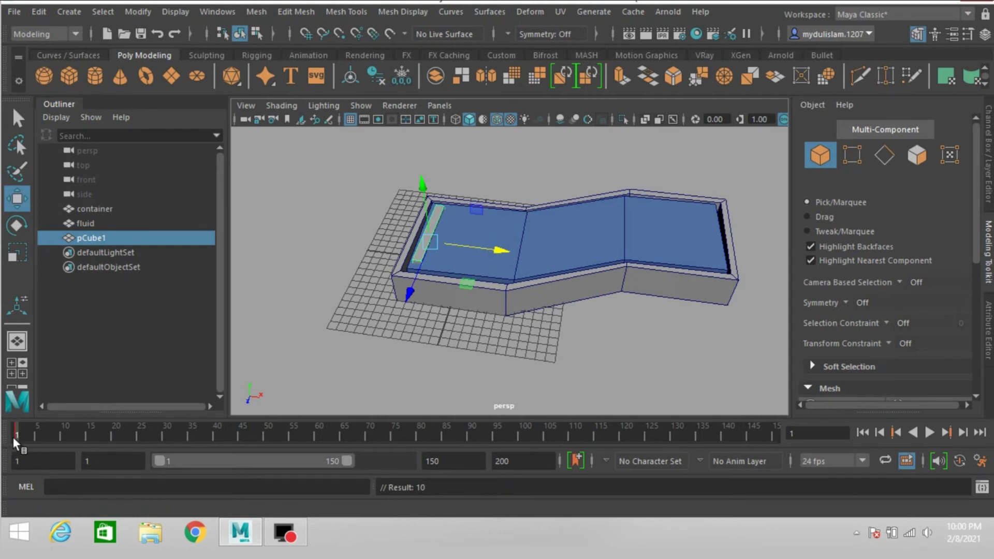
Step: At frame 50, move and tilt the paddle to the container's middle and key it
drag(17, 435, 188, 437)
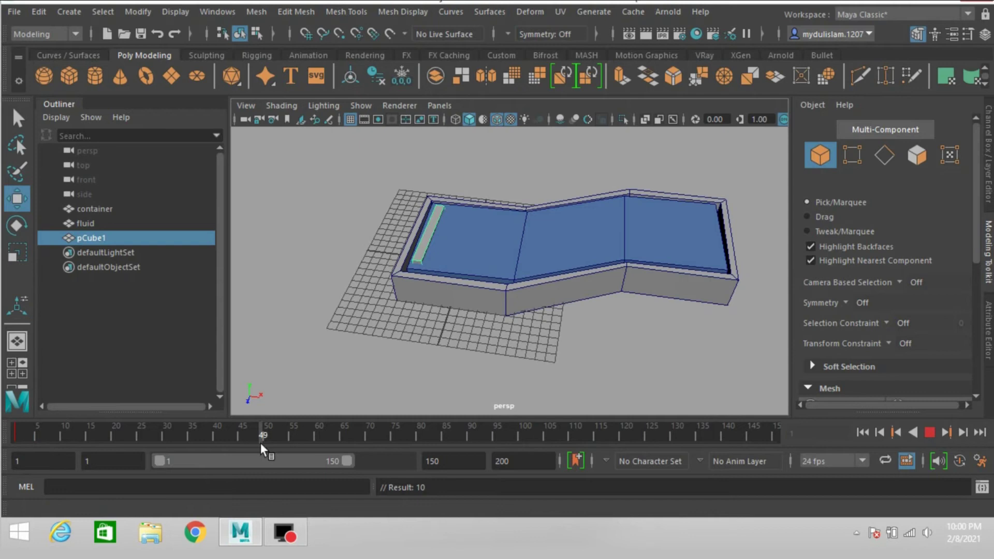
drag(266, 443, 266, 443)
drag(501, 251, 562, 317)
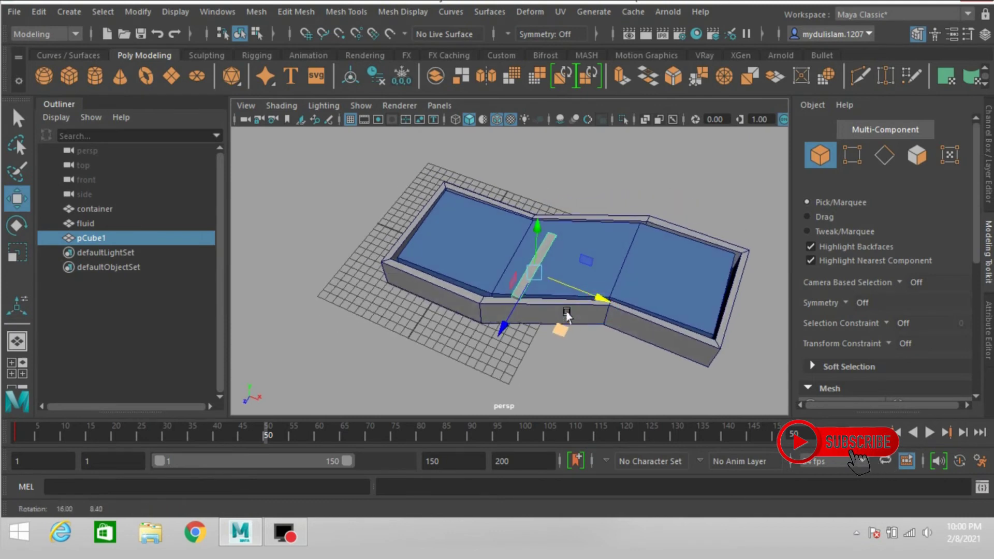
drag(493, 331, 508, 310)
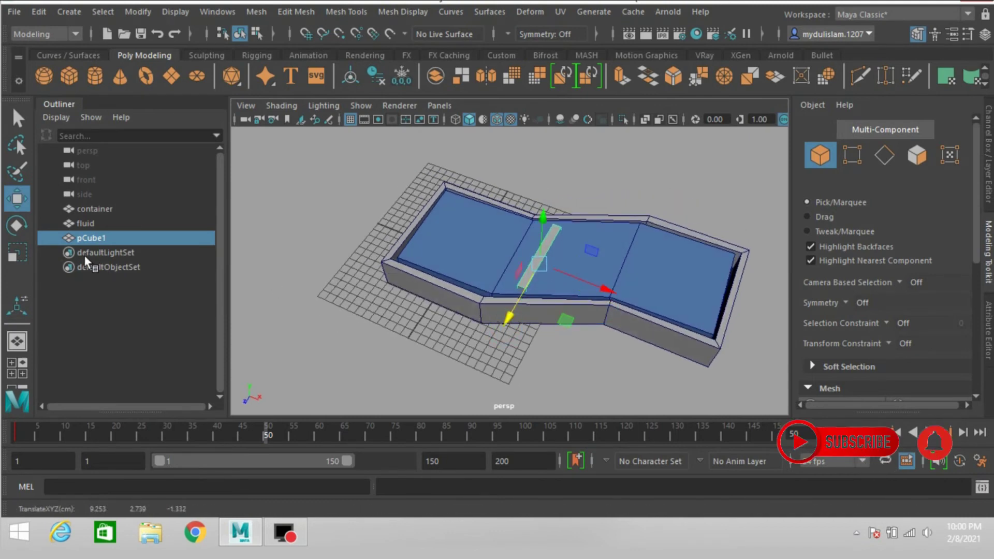
click(20, 231)
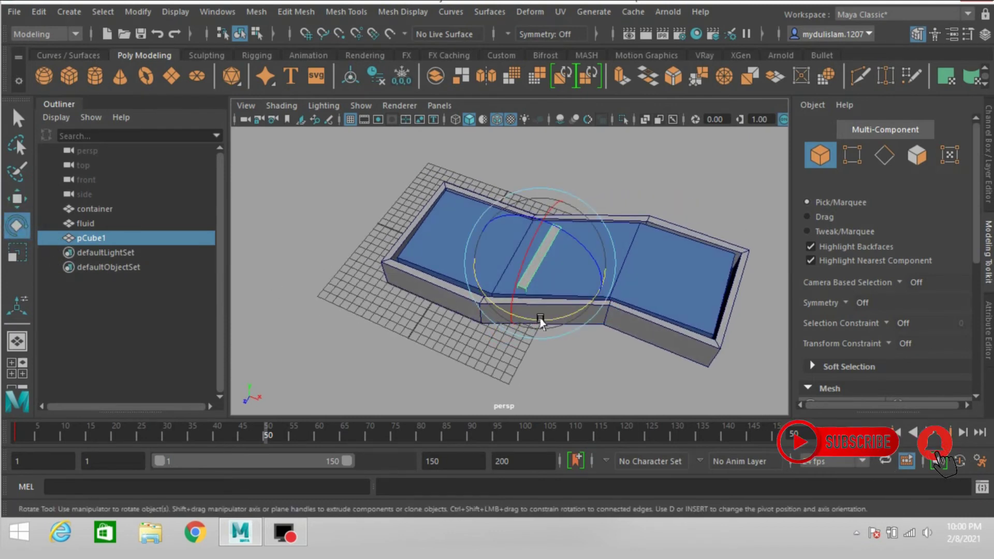
mouse_move(540, 318)
mouse_down()
mouse_move(549, 321)
mouse_move(533, 317)
mouse_up()
key(s)
Step: At frame 110, move the paddle up to the container's right wall
drag(266, 429, 571, 441)
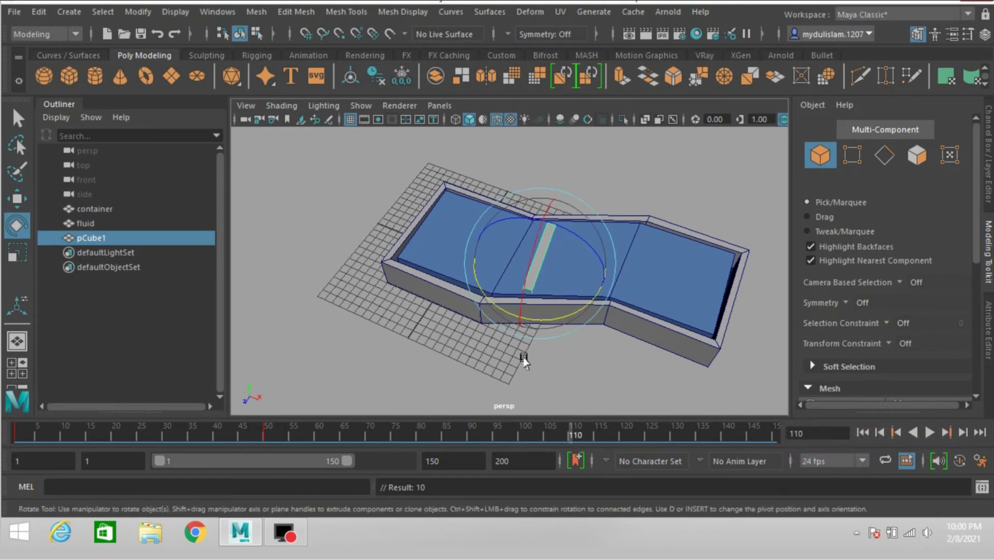
click(17, 198)
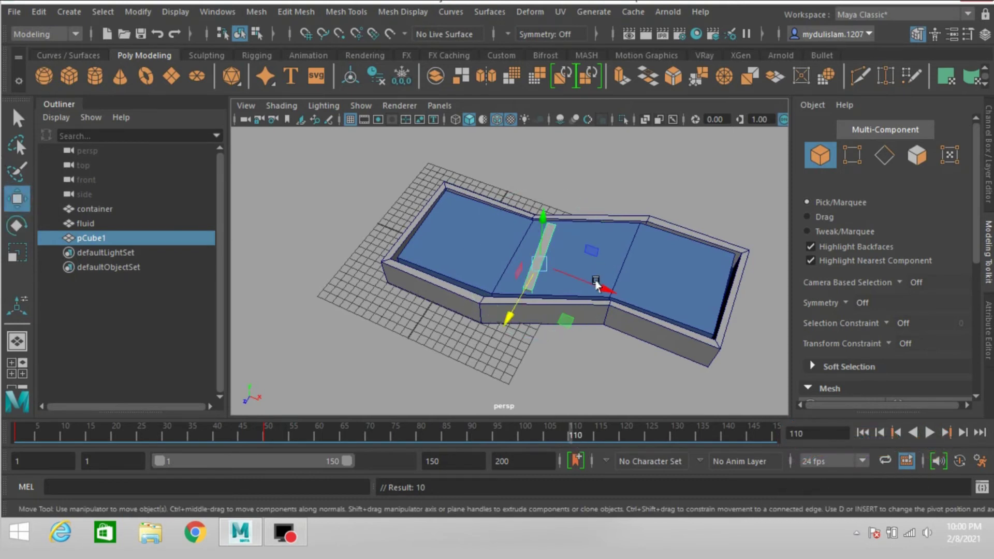
drag(603, 286, 637, 301)
drag(558, 337, 580, 318)
drag(652, 283, 599, 311)
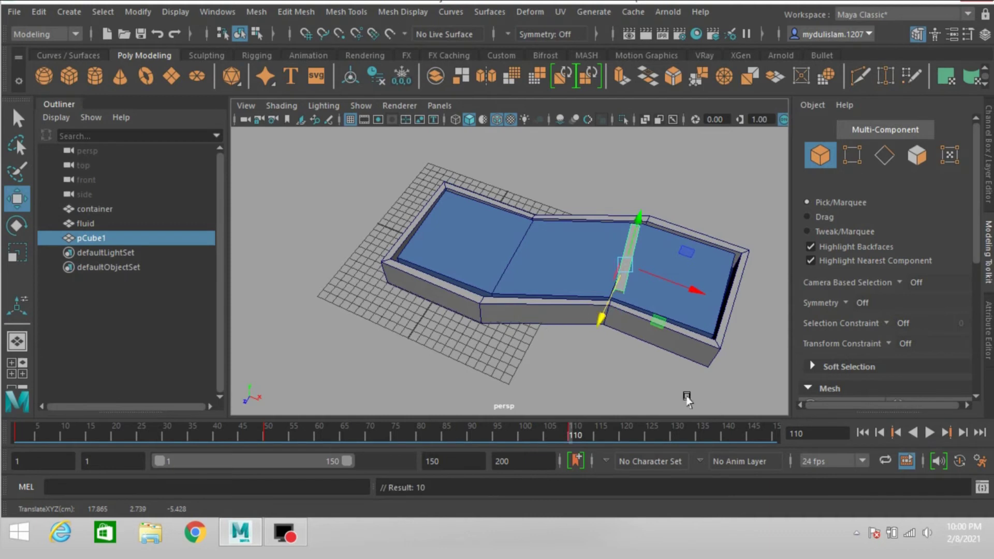
alt+drag(628, 384, 567, 357)
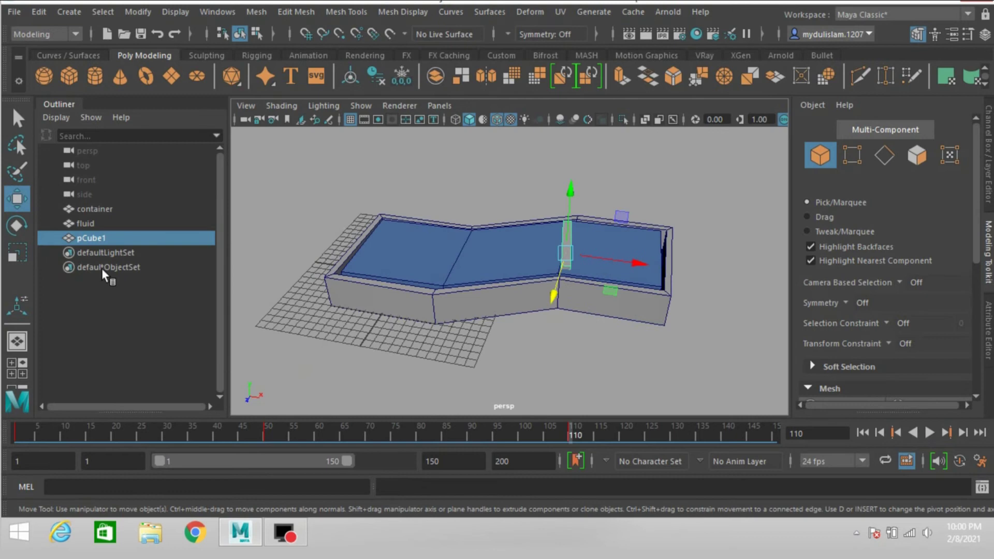
Step: Rename pCube1 to 'colloider' in the Outliner and return to the Select tool
double_click(88, 238)
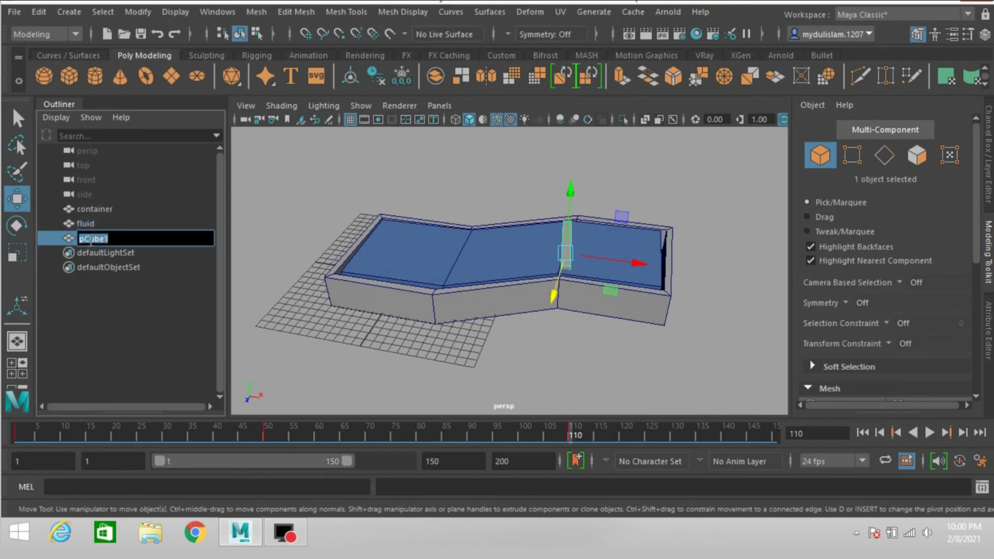
text(dolo)
text(ider)
key(Return)
click(17, 118)
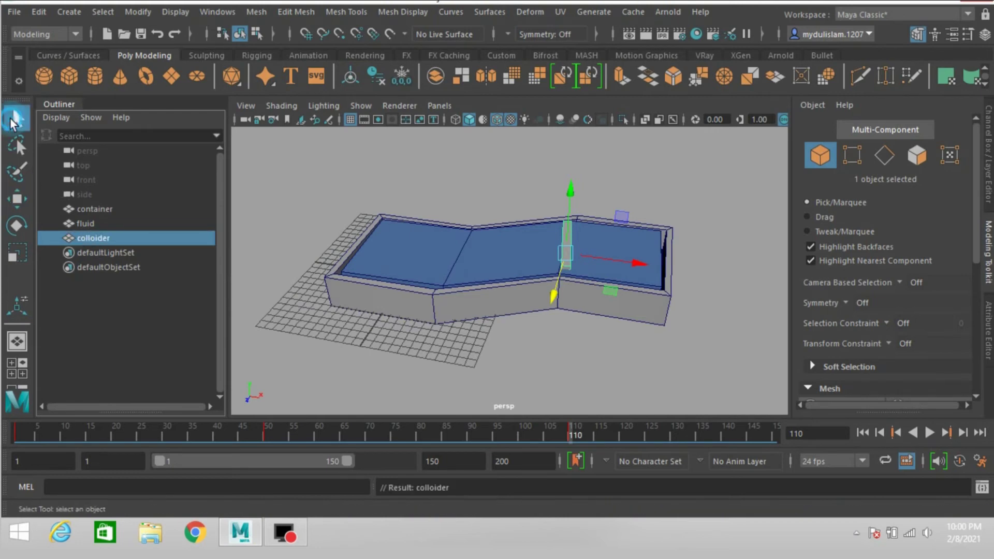
Step: Create a Bifrost Liquid from the fluid mesh via the FX menu set, then rewind to frame 1
click(100, 222)
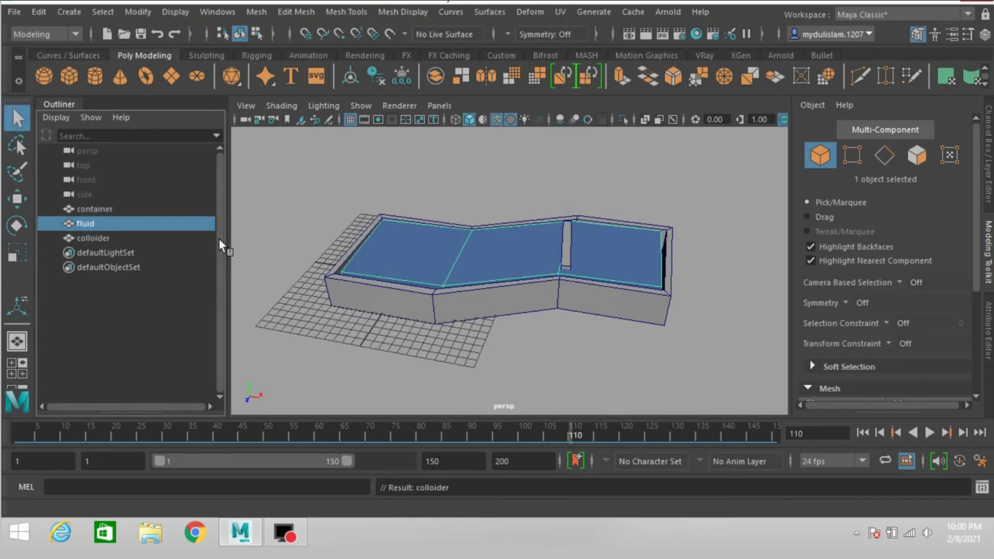
click(58, 36)
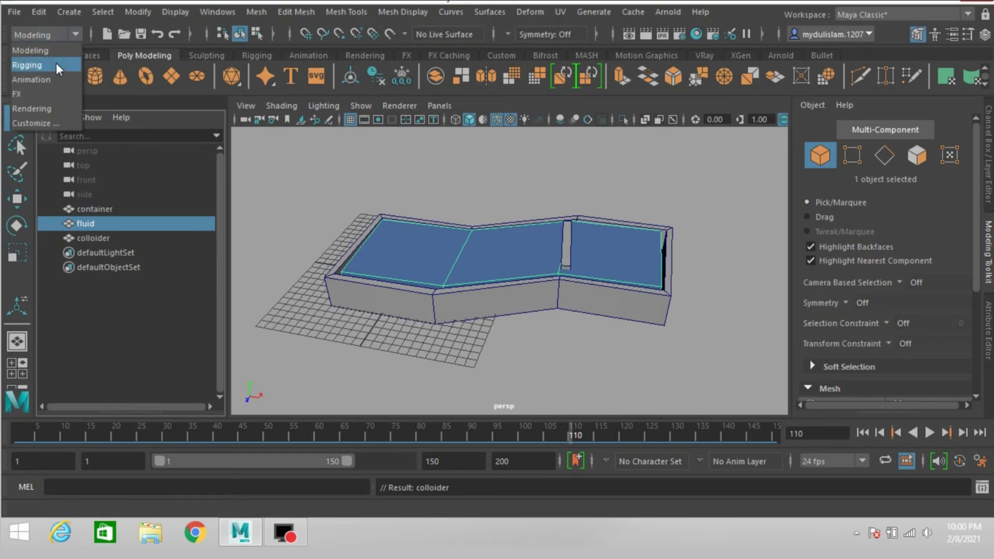
click(50, 86)
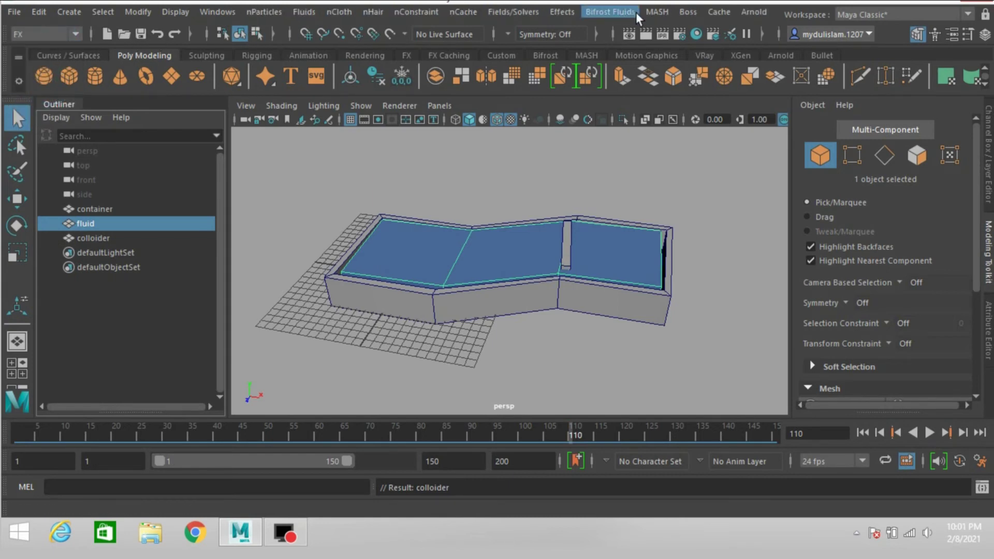
click(616, 11)
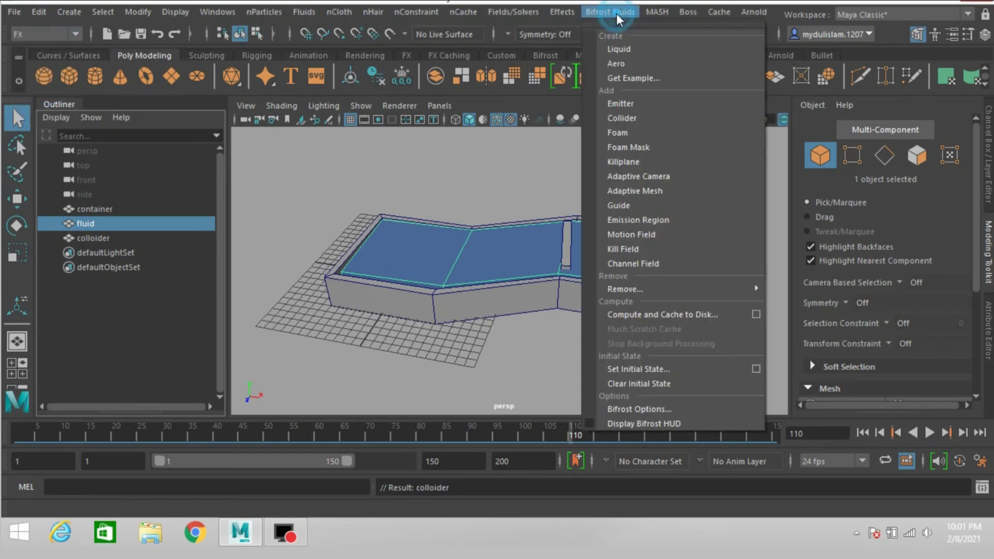
click(630, 49)
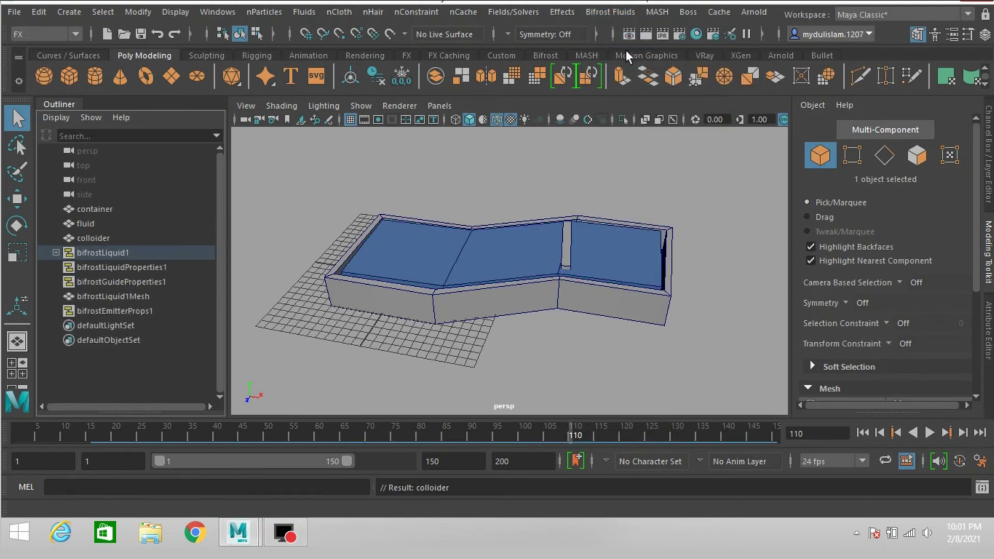
click(859, 434)
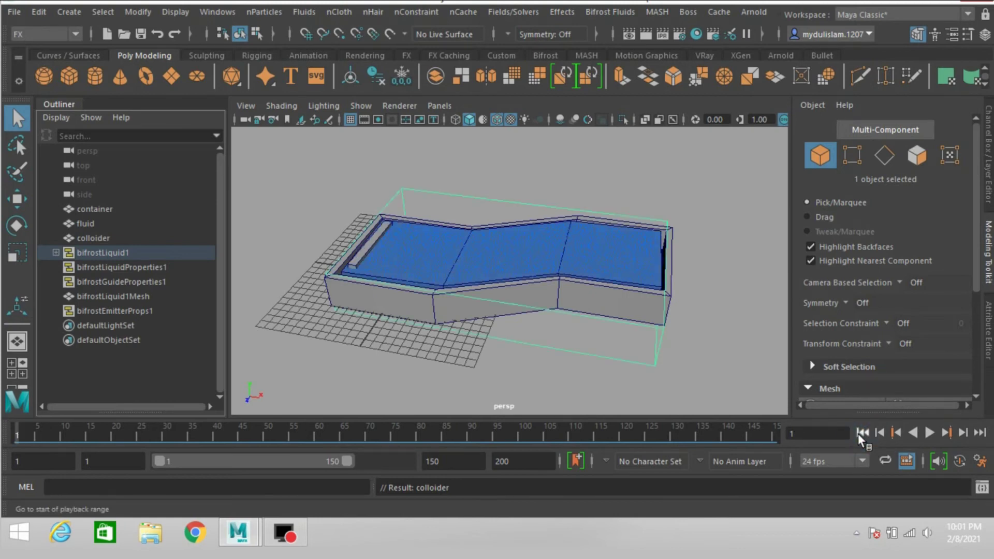
Step: Raise liquidShape1's Particle Display Point Size from 1 to 3
click(989, 331)
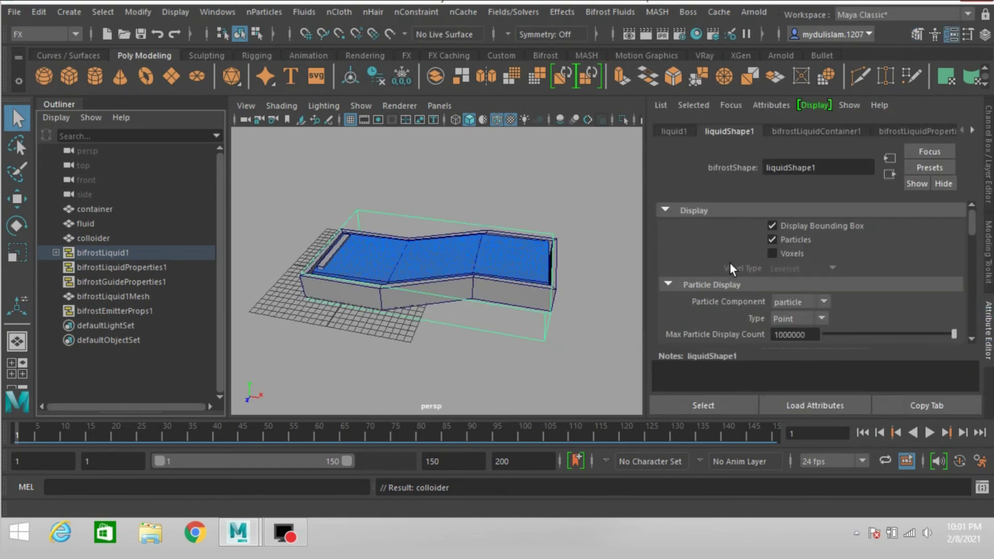
scroll(731, 268, down, 2)
drag(800, 307, 771, 307)
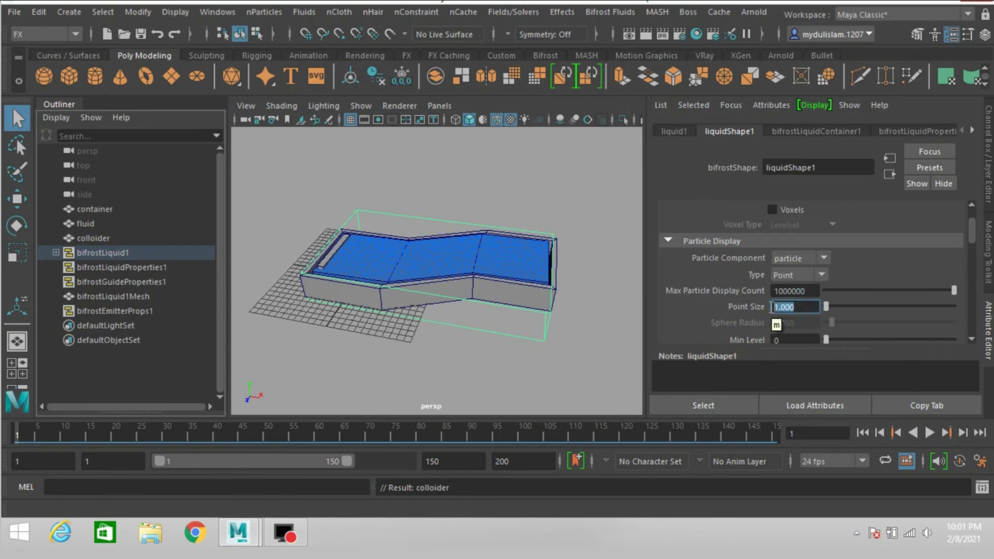
text(3)
key(Return)
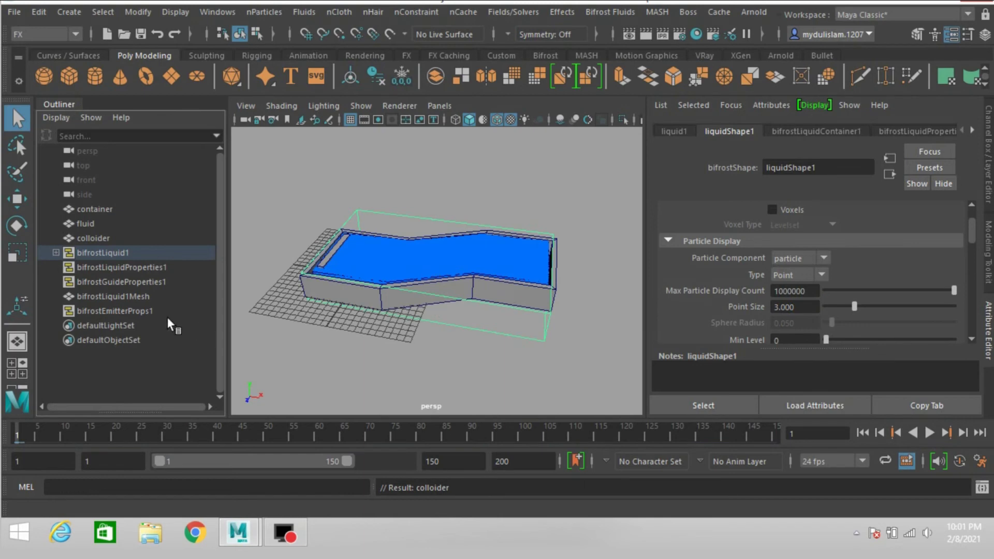
Step: Raise the fluid mesh's phong1 Transparency so the material becomes mostly transparent
click(87, 221)
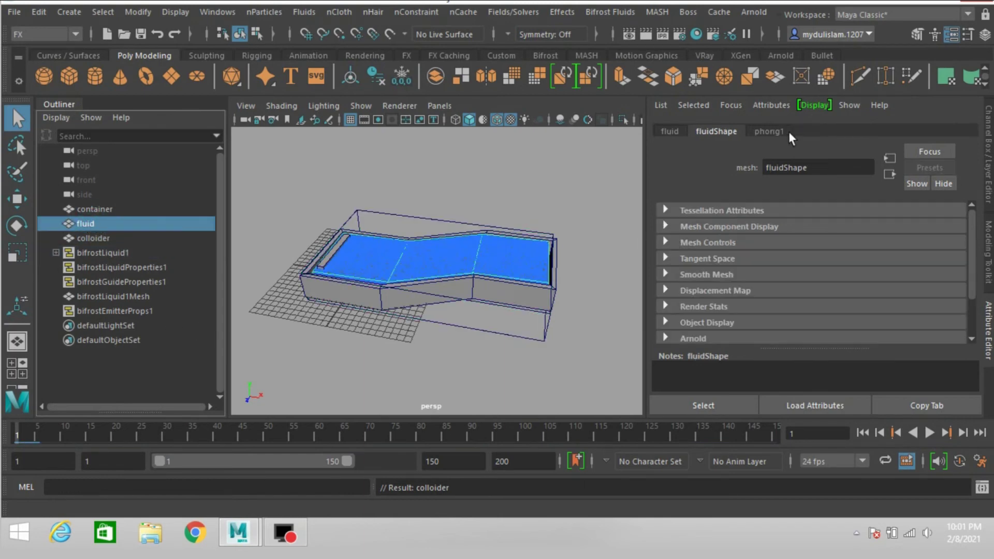
click(774, 131)
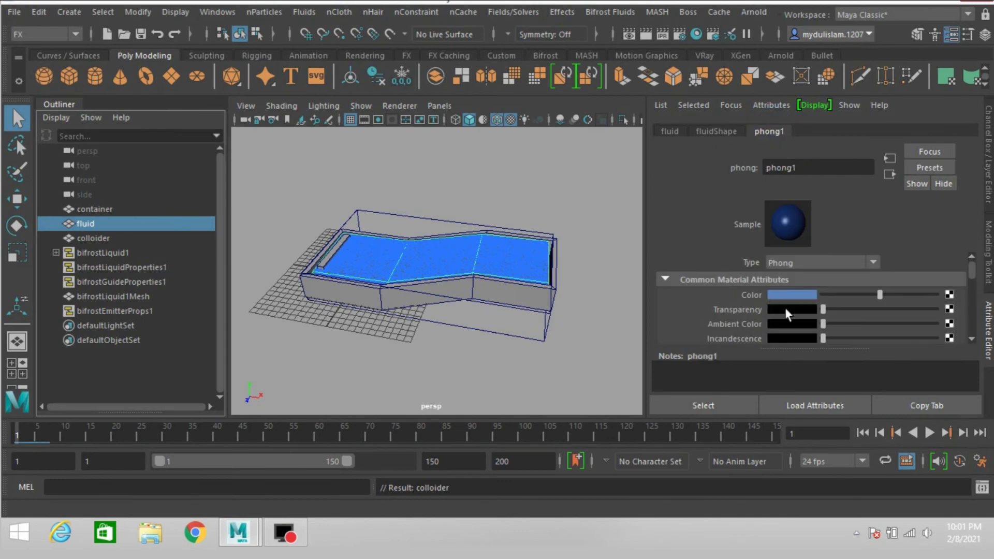
drag(822, 309, 905, 320)
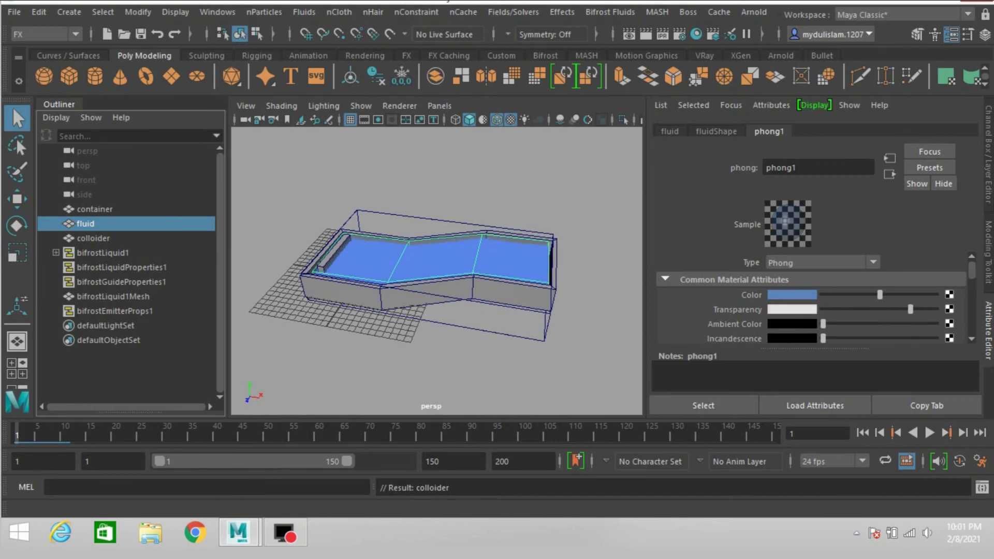
click(989, 173)
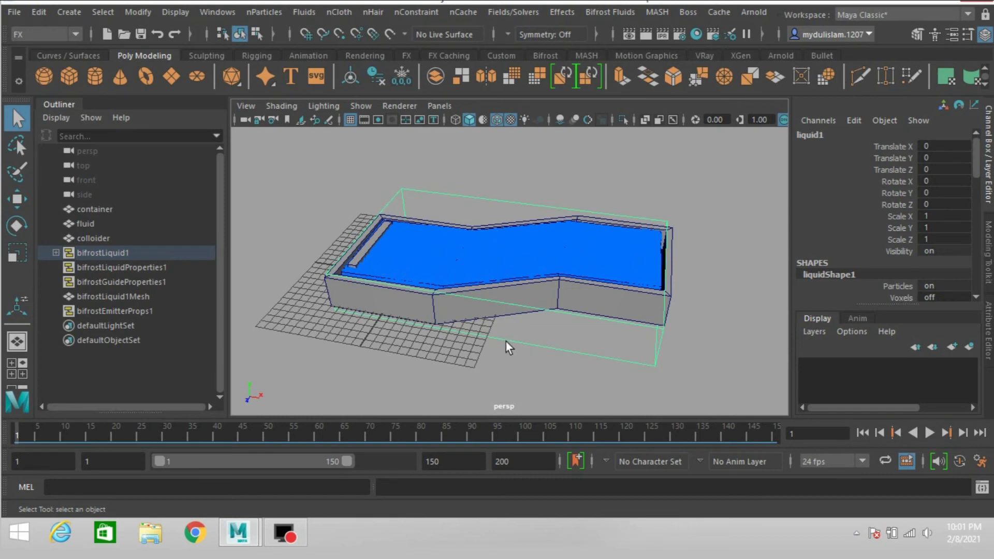
Step: Turn the container mesh into a Bifrost collider via Bifrost Fluids > Collider
click(468, 312)
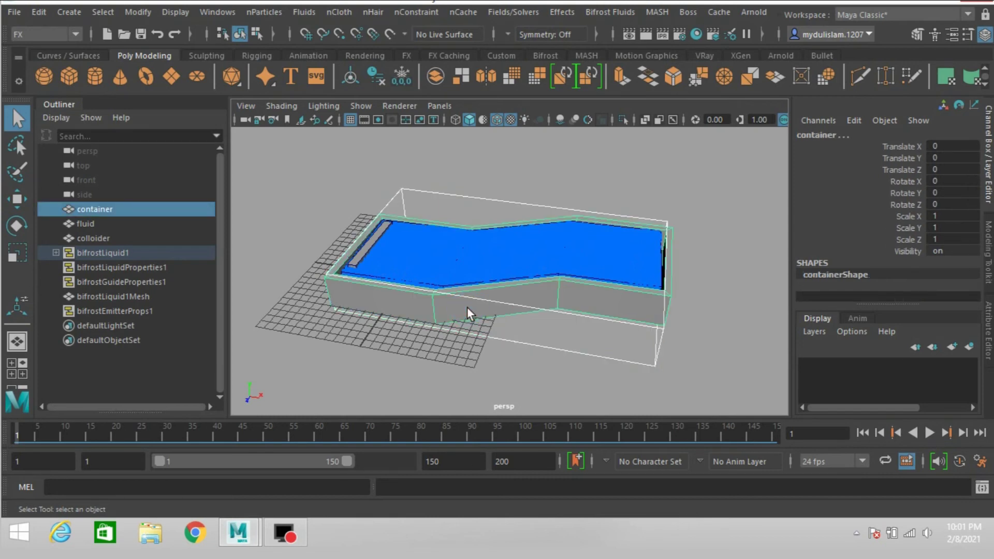
click(600, 10)
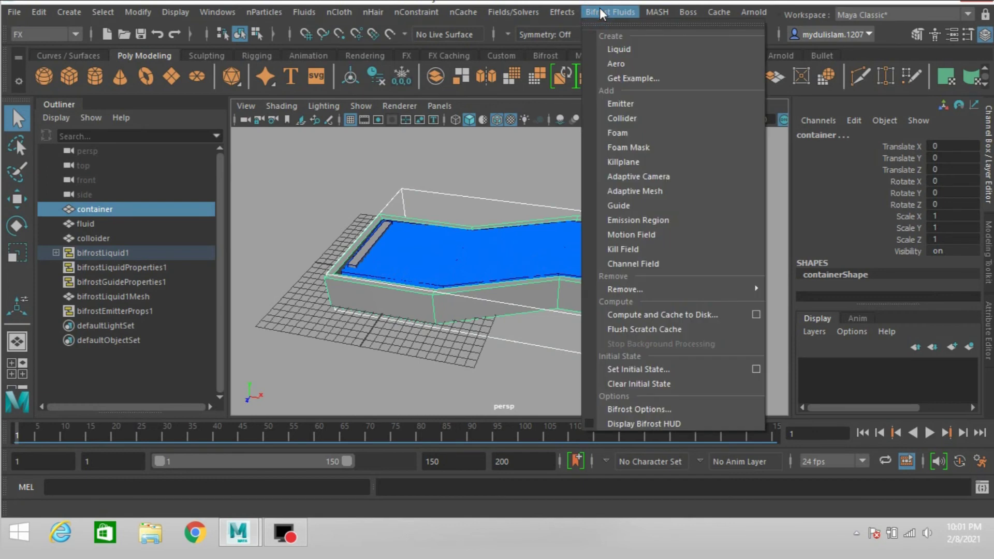
click(632, 118)
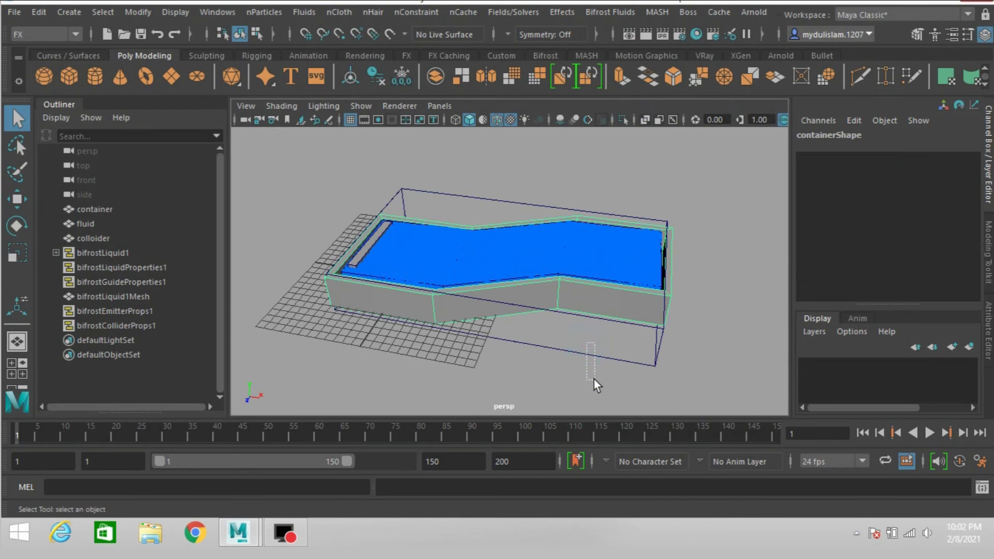
Step: Select bifrostLiquid1 with the colloider paddle and make the paddle a Bifrost collider
drag(595, 380, 594, 377)
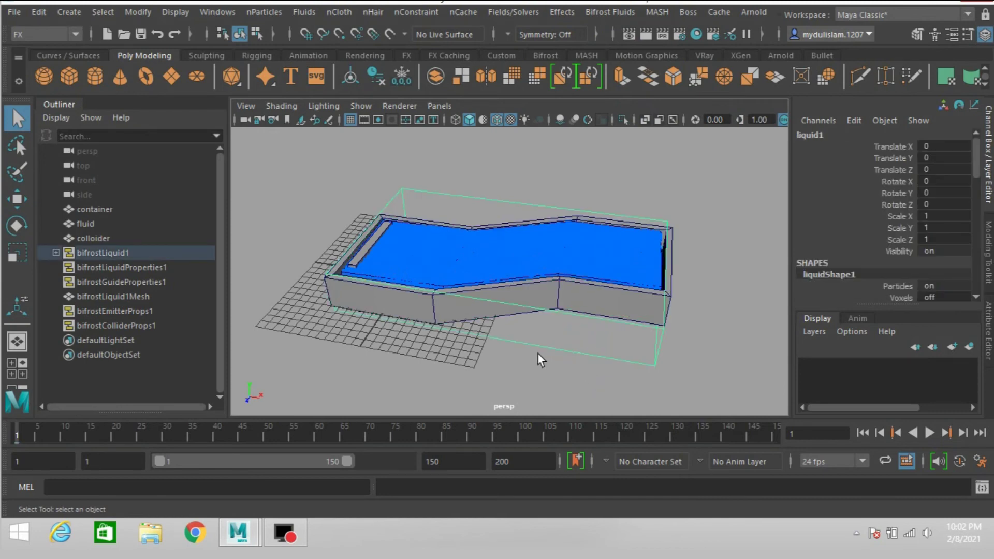
click(96, 238)
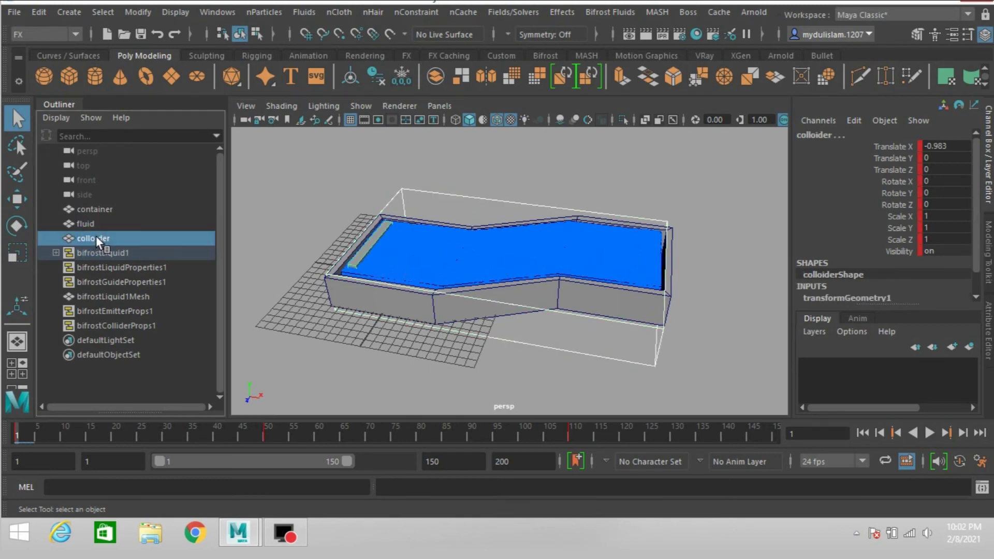
click(592, 12)
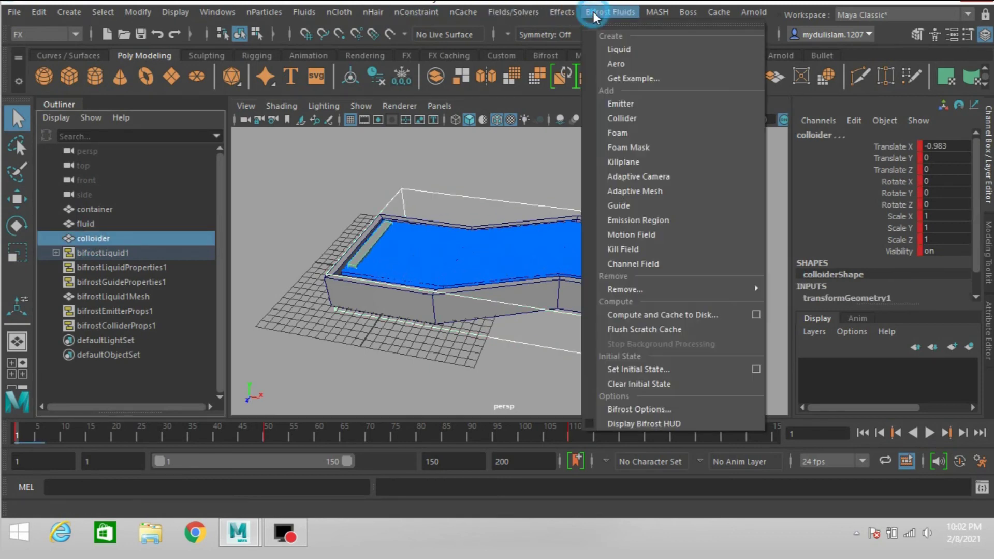
click(626, 118)
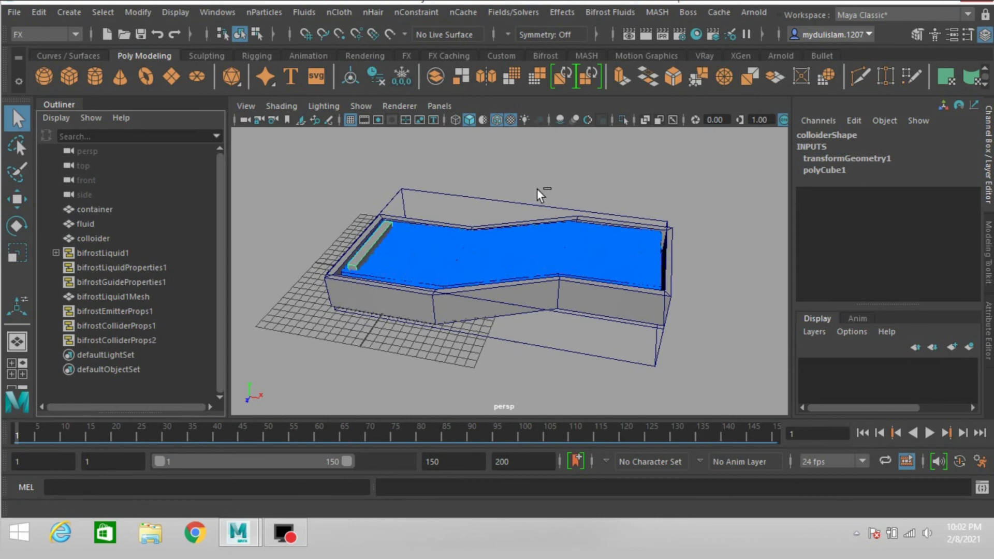
Step: Play the simulation to frame 25 and dismiss the student version notice
click(928, 433)
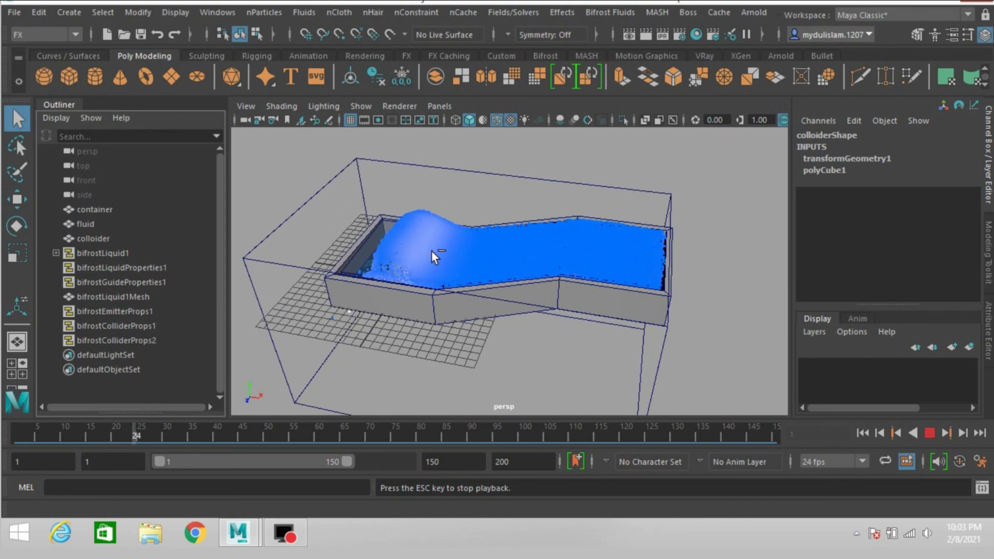
click(930, 433)
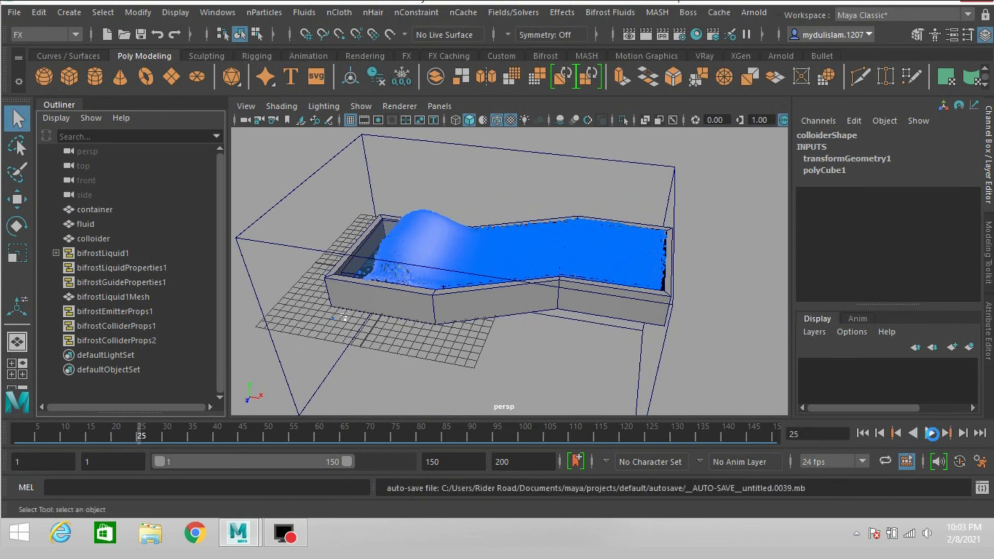
click(473, 273)
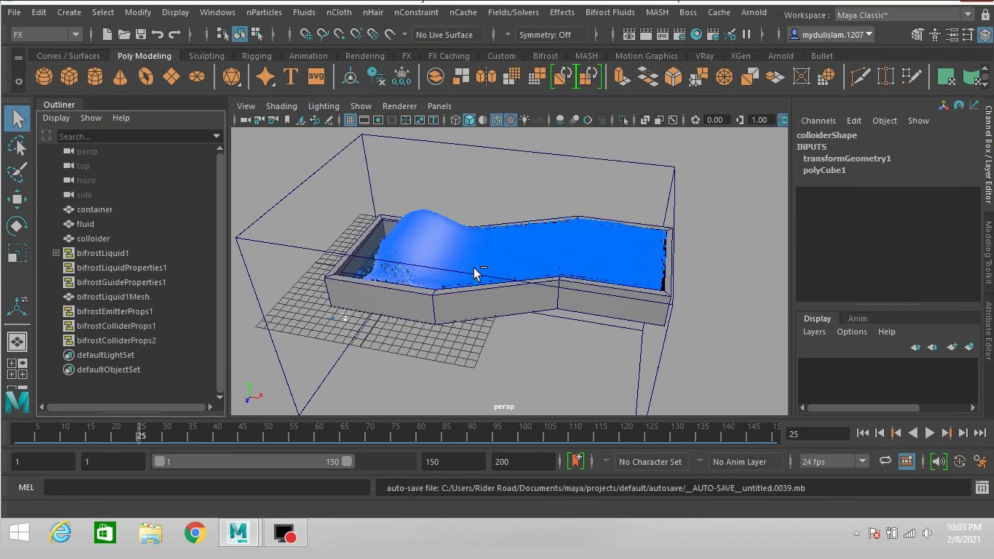
Step: Add an Arnold skydome light, aiSkyDomeLight1, to the scene
click(747, 12)
mouse_move(772, 87)
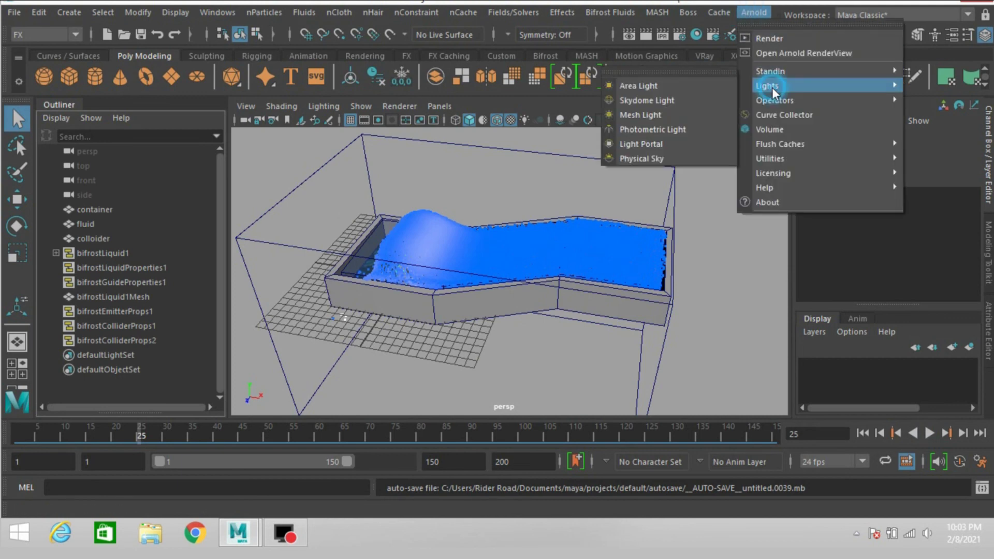
click(685, 102)
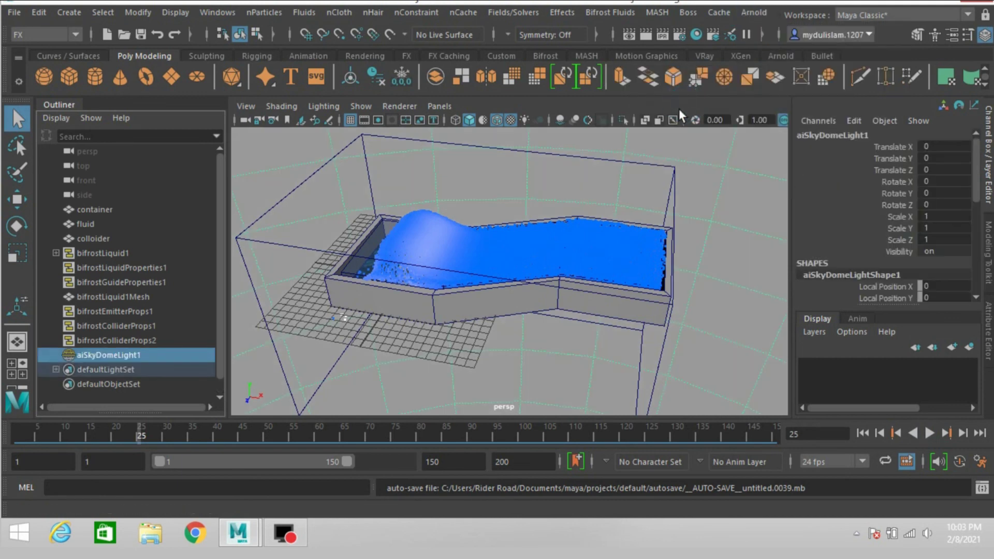
click(742, 11)
Step: Render the scene in Arnold RenderView and move the render window up and left
click(759, 35)
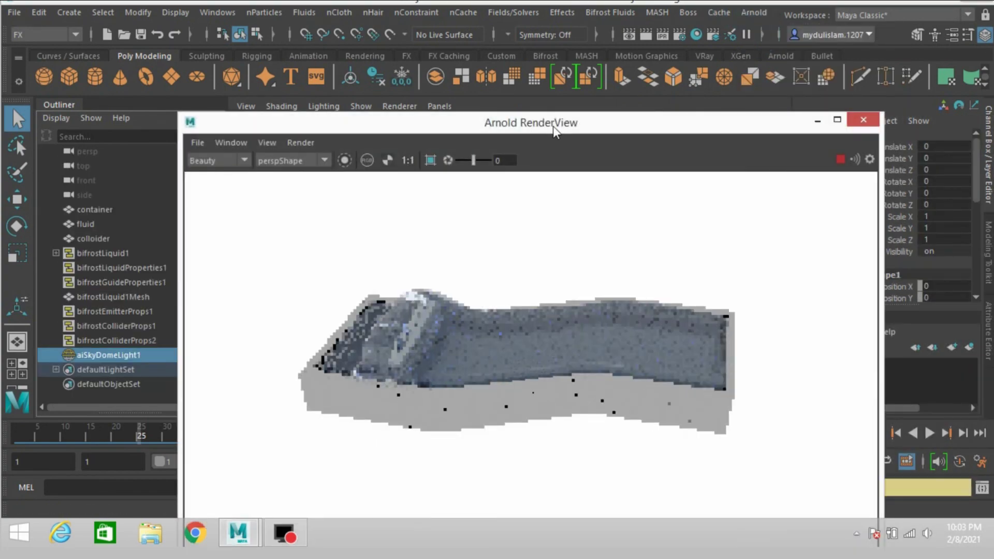
drag(553, 126, 509, 17)
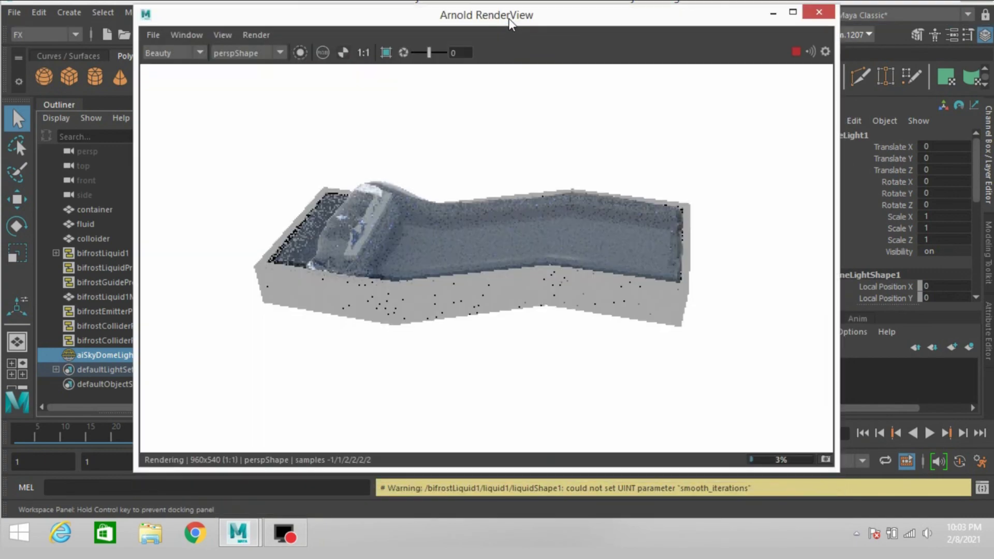